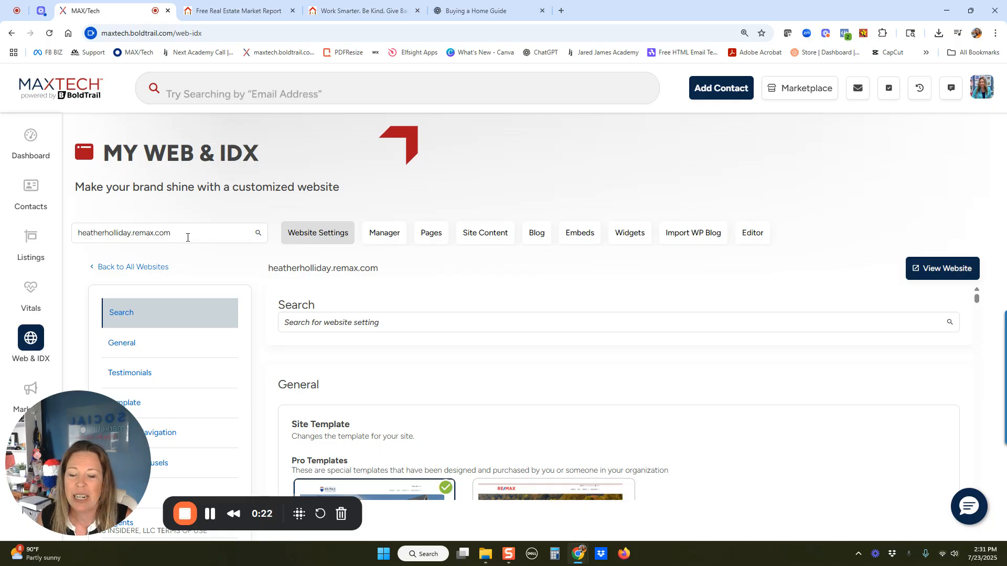
# Step: Start a new custom page from the website's Pages section after browsing the available page templates
pyautogui.click(427, 232)
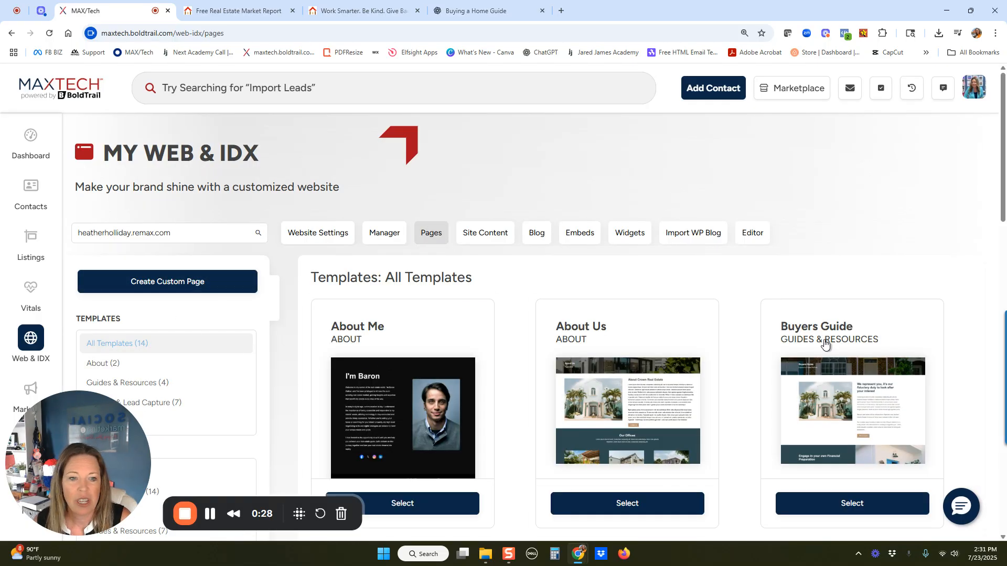
pyautogui.scroll(-6, 451, 364)
pyautogui.scroll(-5, 686, 341)
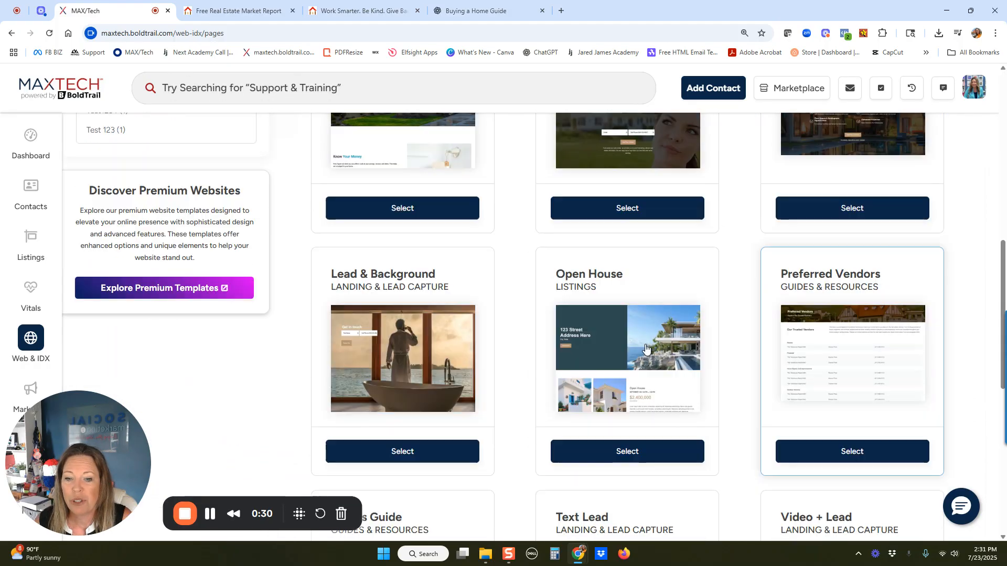
pyautogui.scroll(-5, 689, 323)
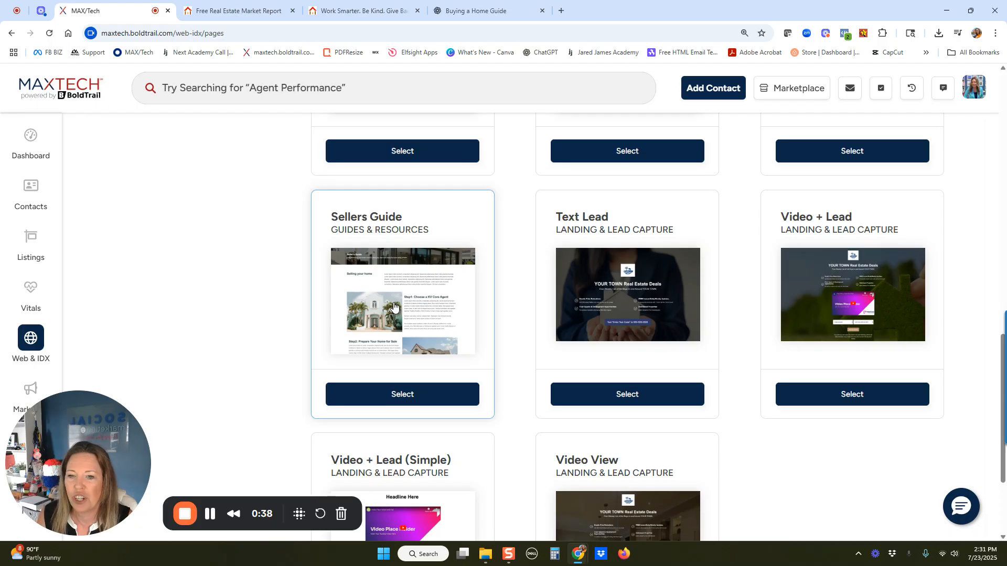
pyautogui.scroll(14, 395, 305)
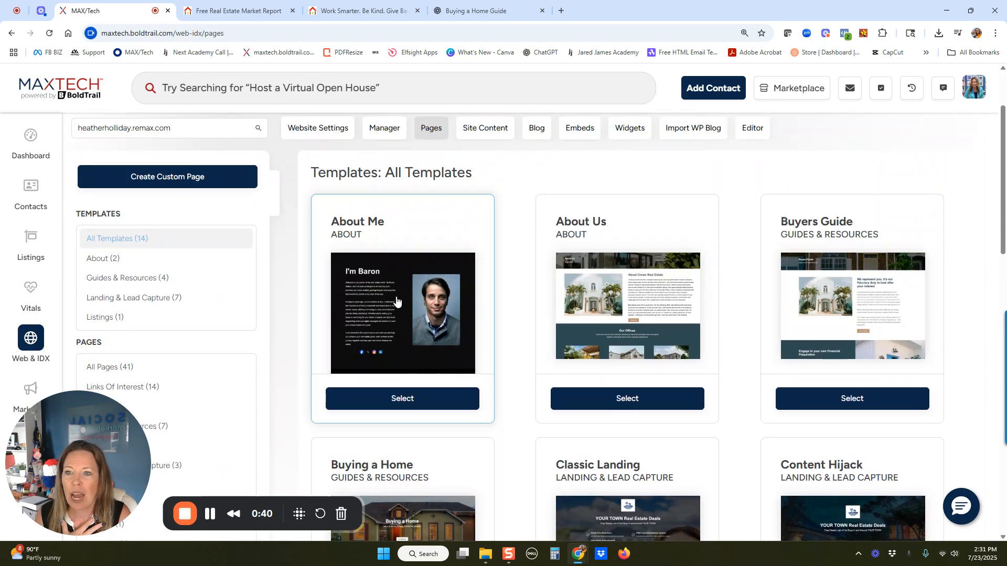
pyautogui.click(154, 176)
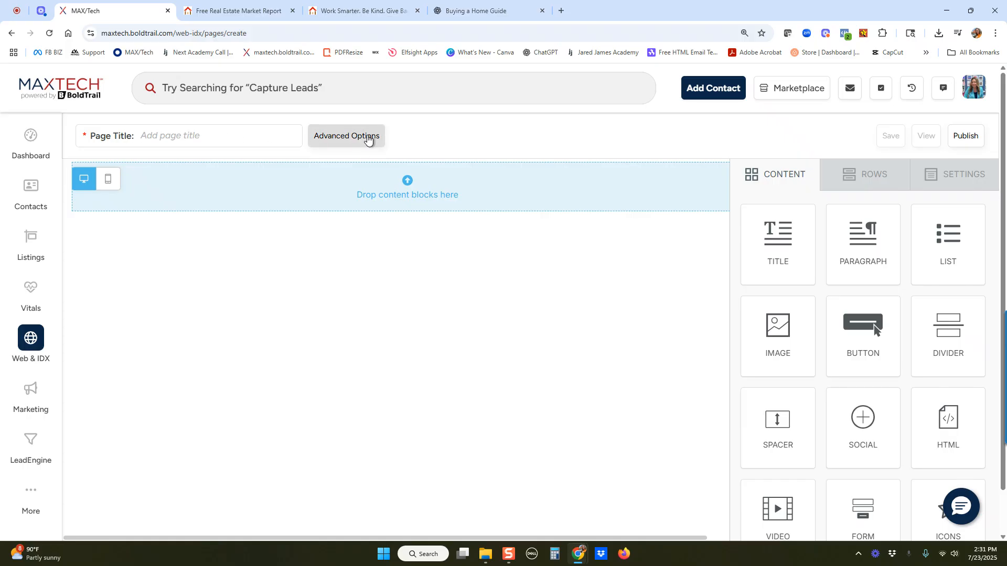
# Step: Set the page title to "Sellers" and the category to "Buy | Sell" in the advanced options, and save them
pyautogui.click(332, 139)
pyautogui.click(315, 159)
pyautogui.write('Sellers')
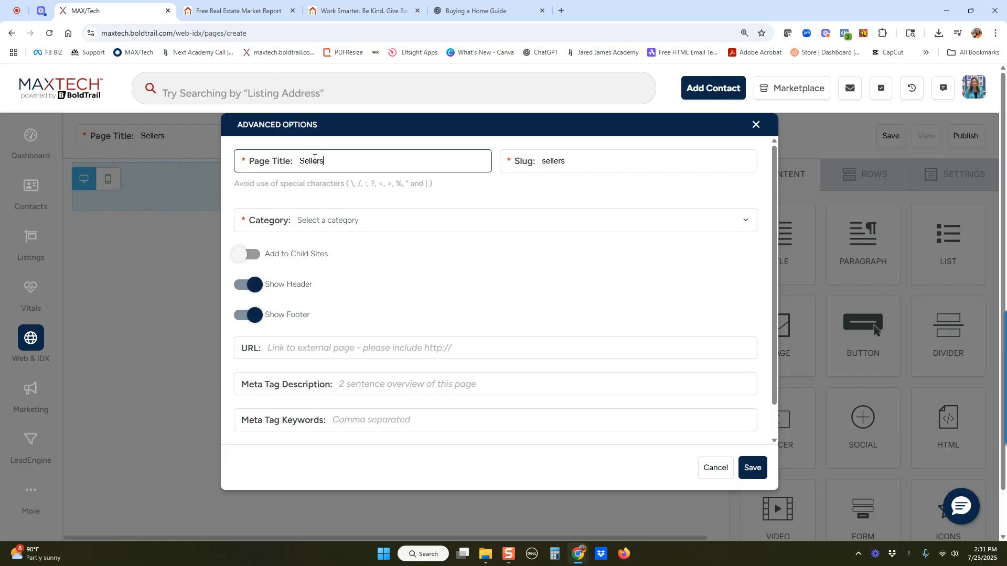
pyautogui.click(278, 225)
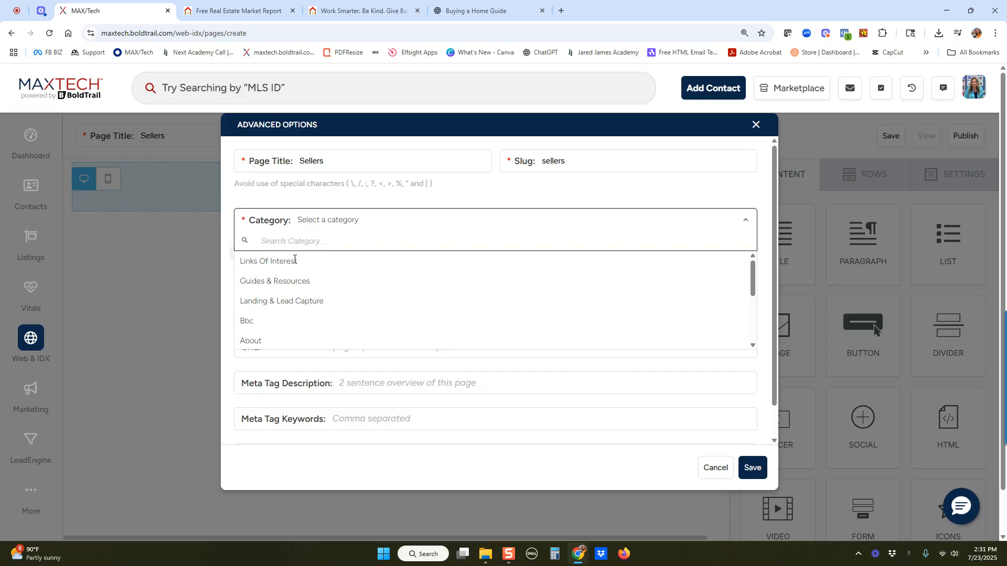
pyautogui.scroll(-2, 331, 317)
pyautogui.scroll(-2, 303, 325)
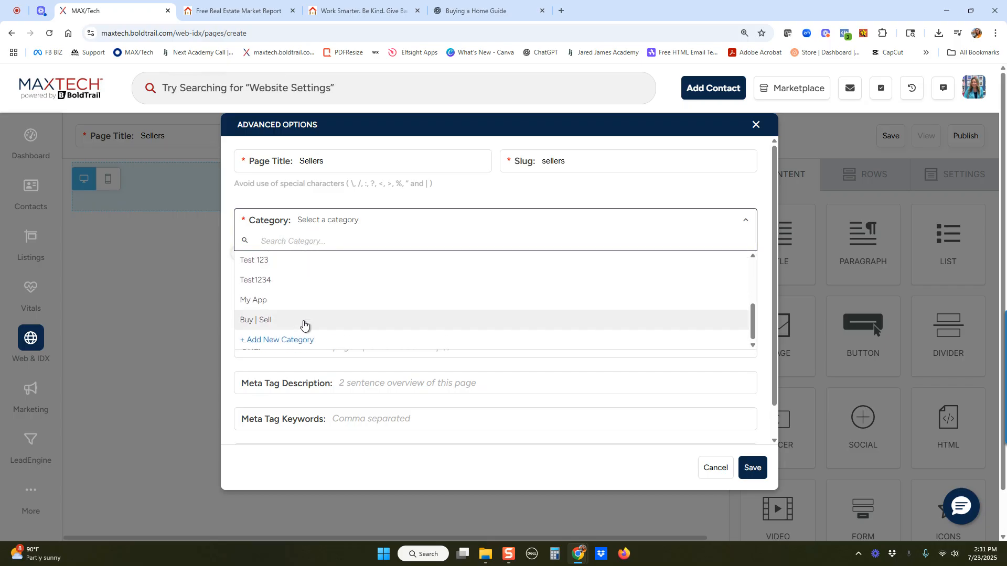
pyautogui.click(245, 321)
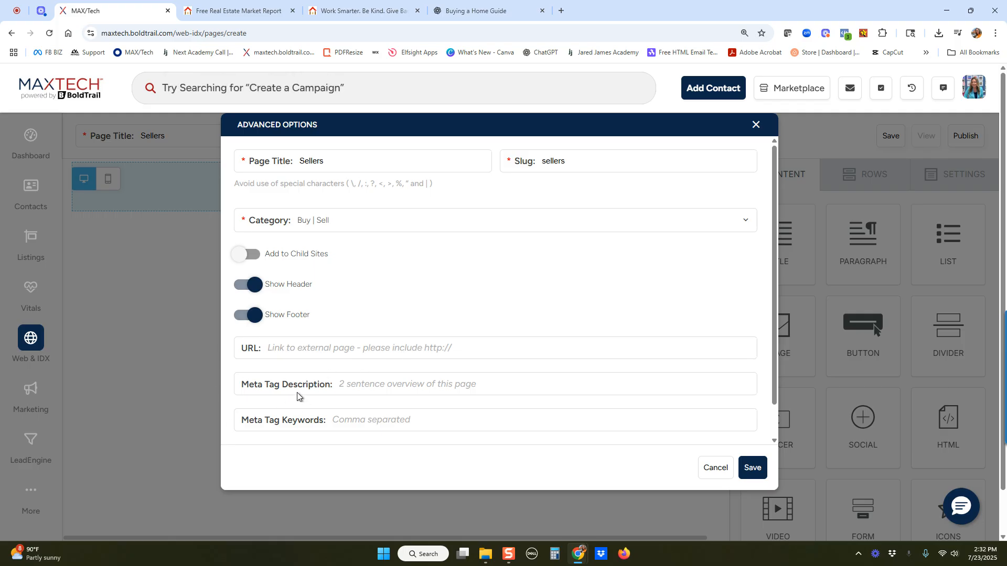
pyautogui.click(753, 469)
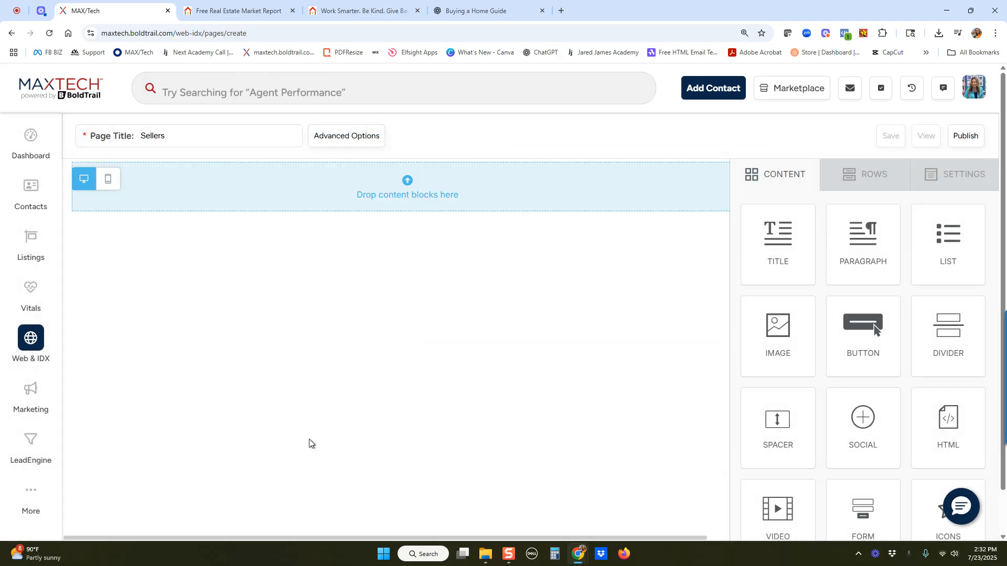
# Step: Add five empty single-column rows to the page layout
pyautogui.click(858, 178)
pyautogui.moveTo(830, 272); pyautogui.dragTo(428, 269)
pyautogui.moveTo(807, 267); pyautogui.dragTo(420, 267)
pyautogui.moveTo(849, 265); pyautogui.dragTo(367, 271)
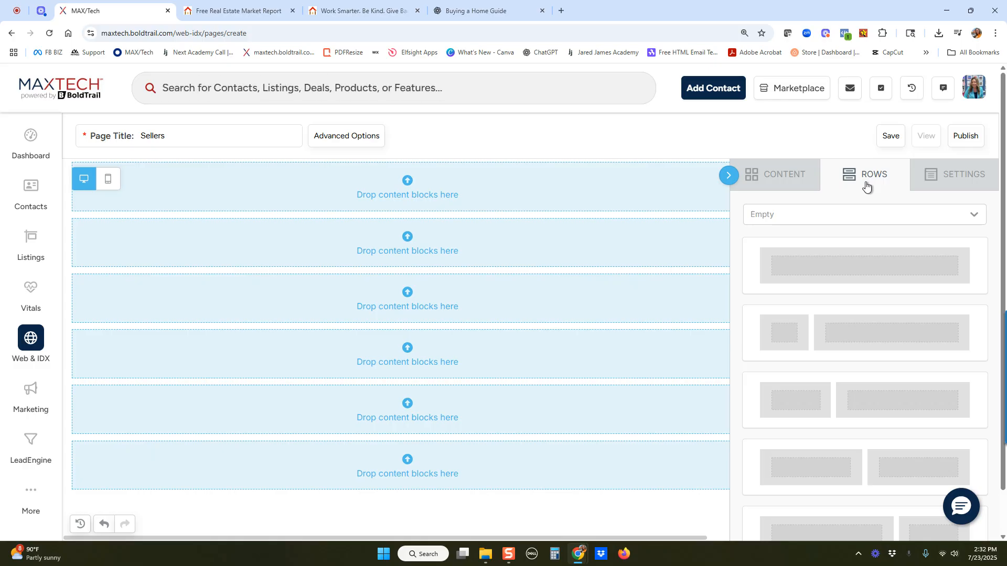
# Step: Fill the first three rows, in order, with a spacer, a title and a paragraph block
pyautogui.click(778, 191)
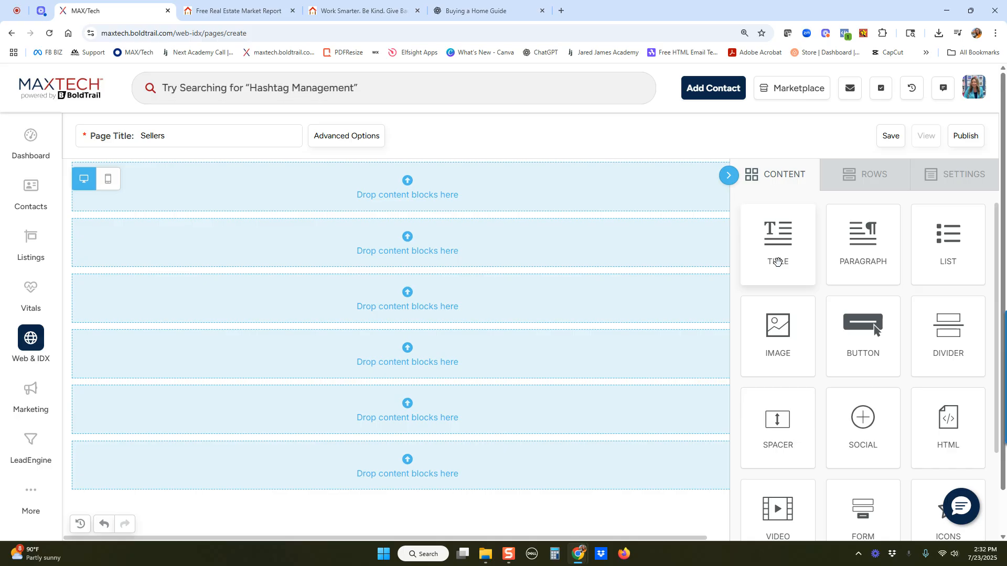
pyautogui.moveTo(803, 418); pyautogui.dragTo(420, 176)
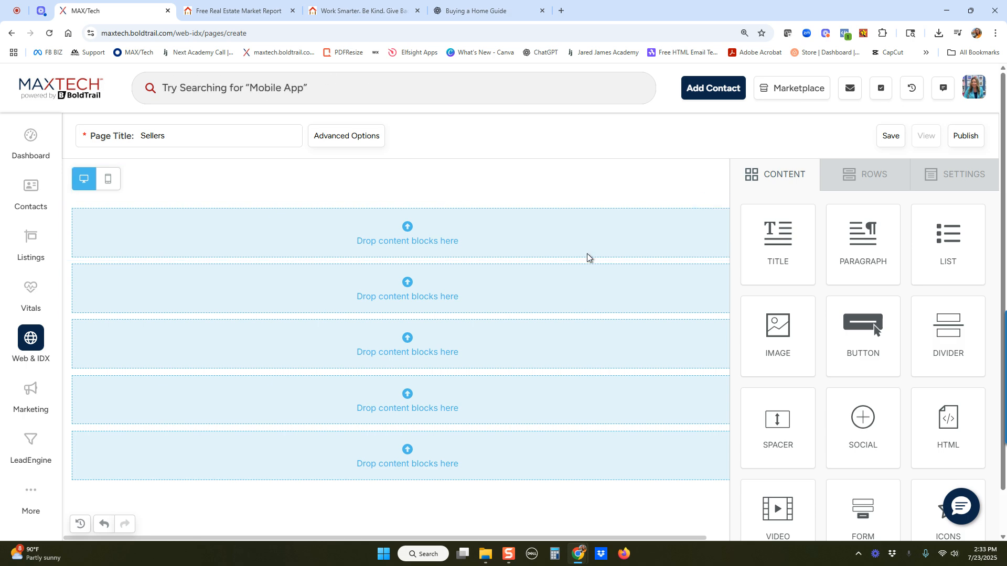
pyautogui.moveTo(778, 241); pyautogui.dragTo(433, 242)
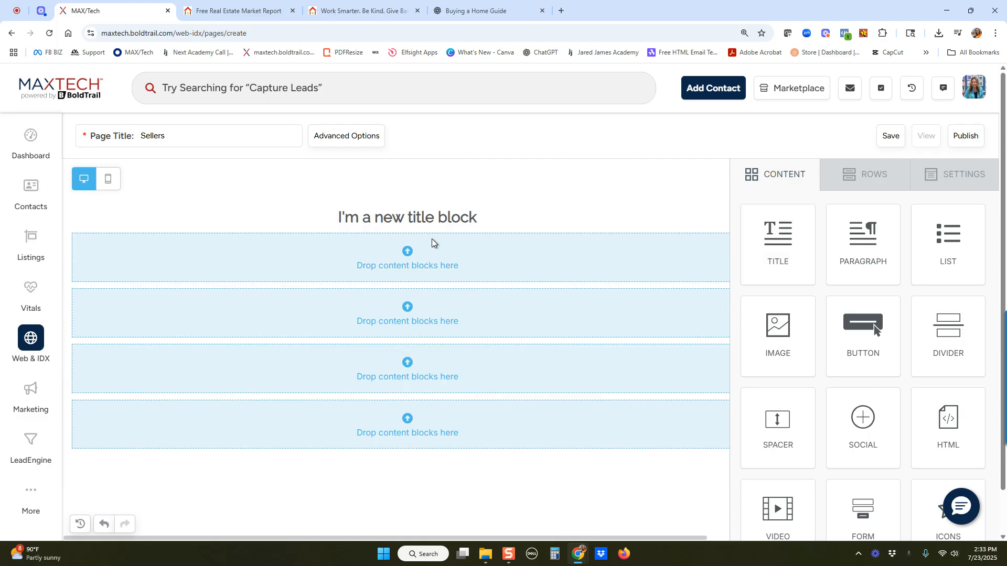
pyautogui.moveTo(832, 252); pyautogui.dragTo(516, 256)
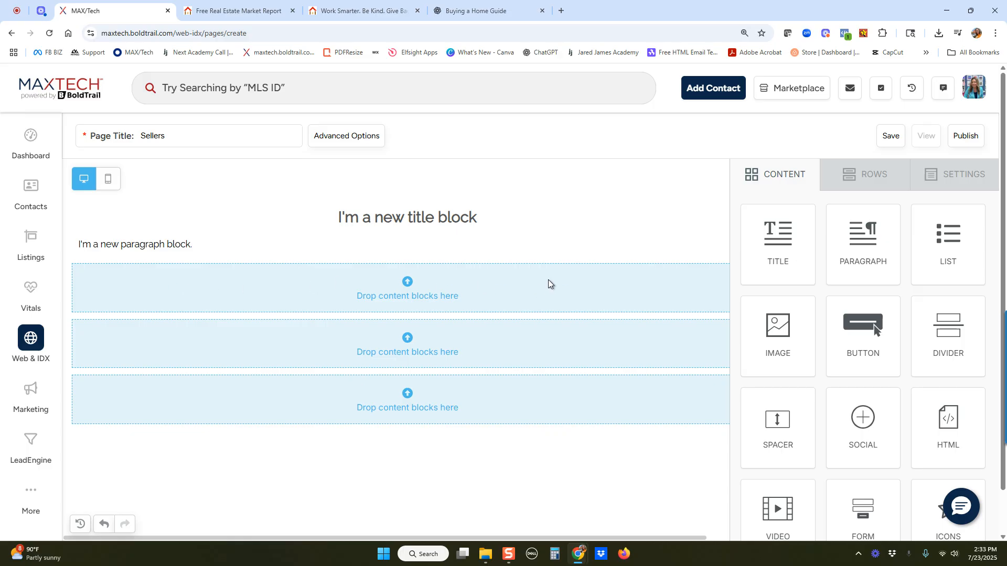
# Step: Insert an empty row with three equal columns directly below the paragraph block
pyautogui.click(866, 170)
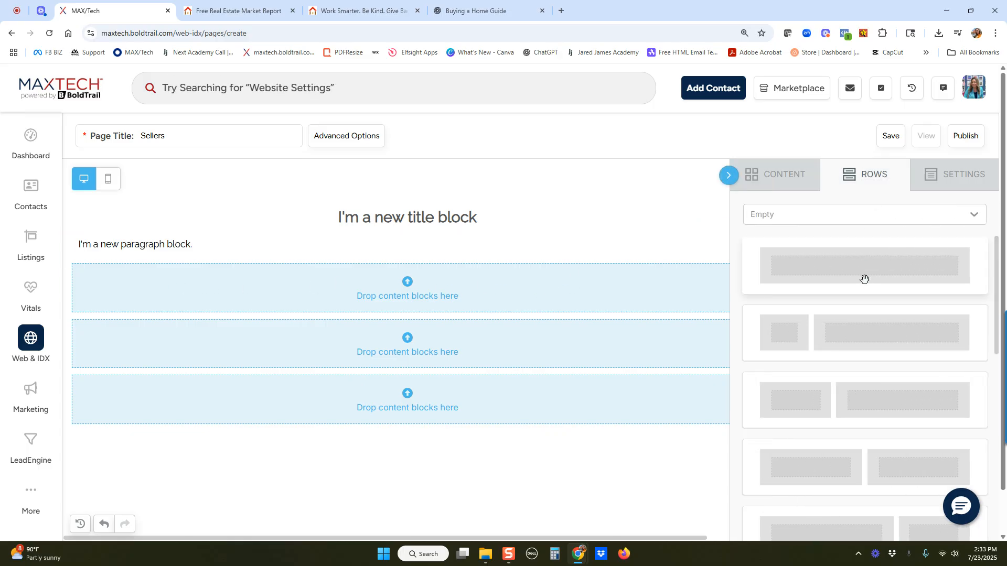
pyautogui.scroll(-2, 867, 322)
pyautogui.scroll(-4, 866, 322)
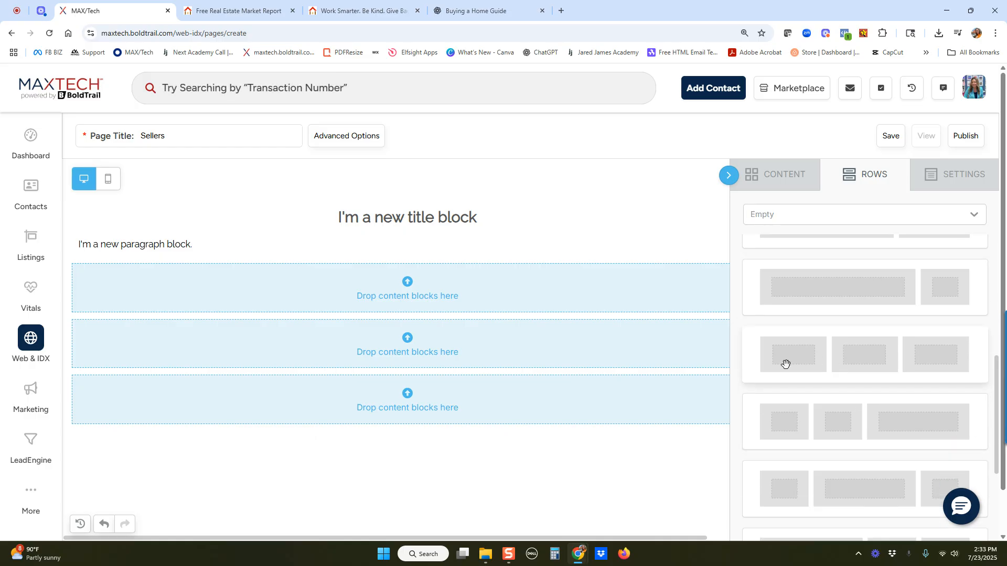
pyautogui.moveTo(897, 355); pyautogui.dragTo(471, 267)
# Step: Place a button in the first column of the three-column row and label it "Market Report"
pyautogui.click(780, 186)
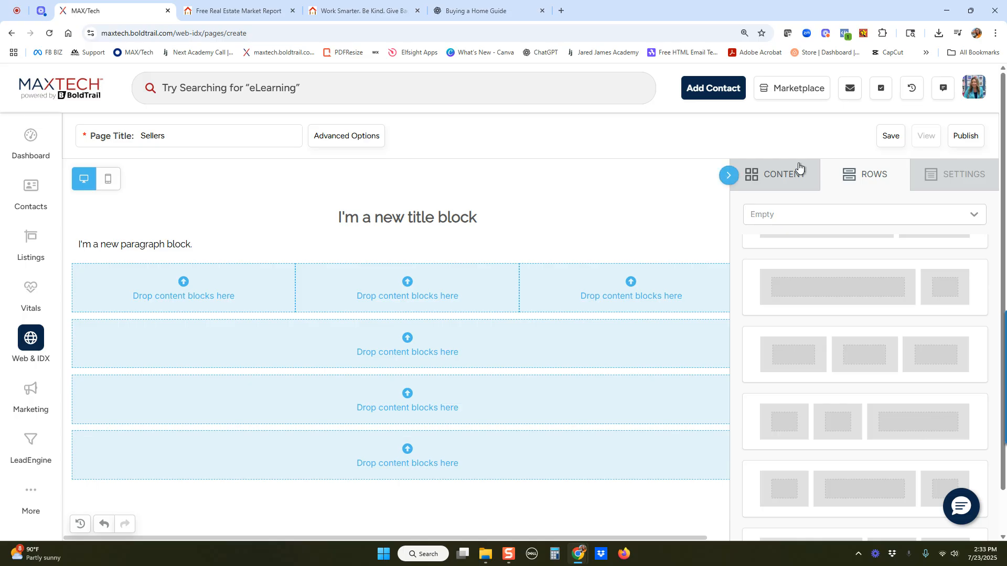
pyautogui.moveTo(870, 344); pyautogui.dragTo(228, 294)
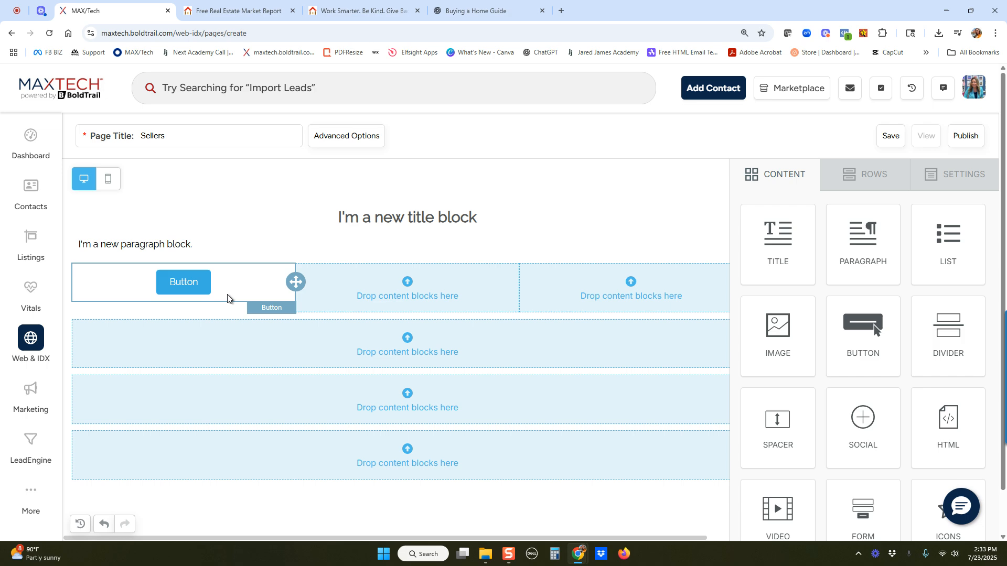
pyautogui.doubleClick(182, 285)
pyautogui.write('Market Report')
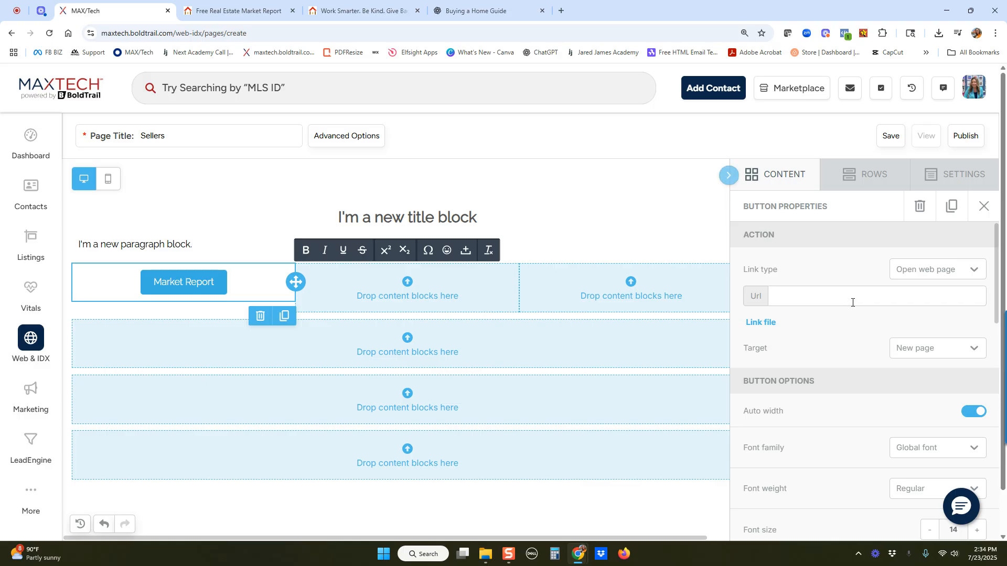
# Step: Turn off the button's auto width, set its width to 100% and its background color to dark navy #0e284a
pyautogui.scroll(-2, 857, 372)
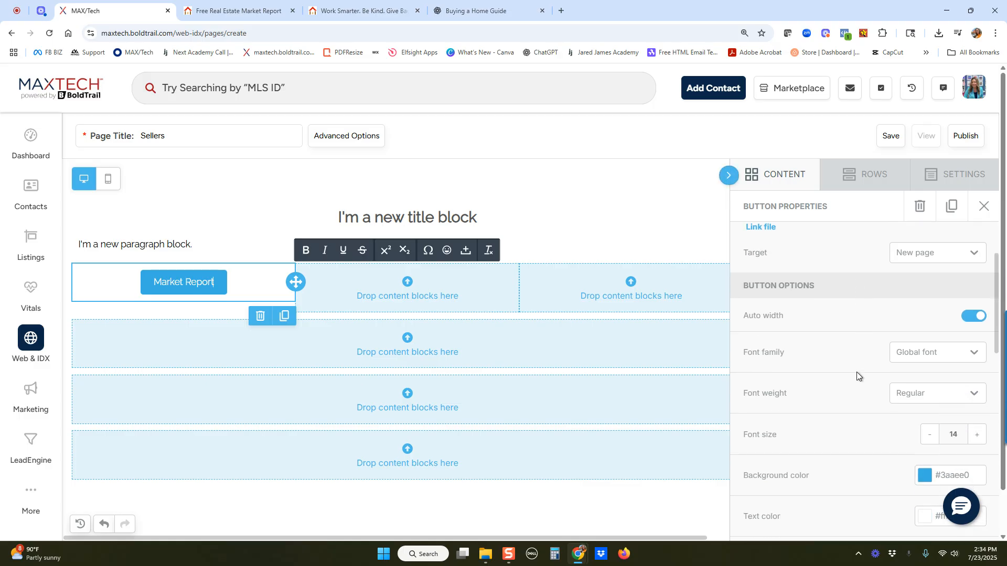
pyautogui.click(970, 307)
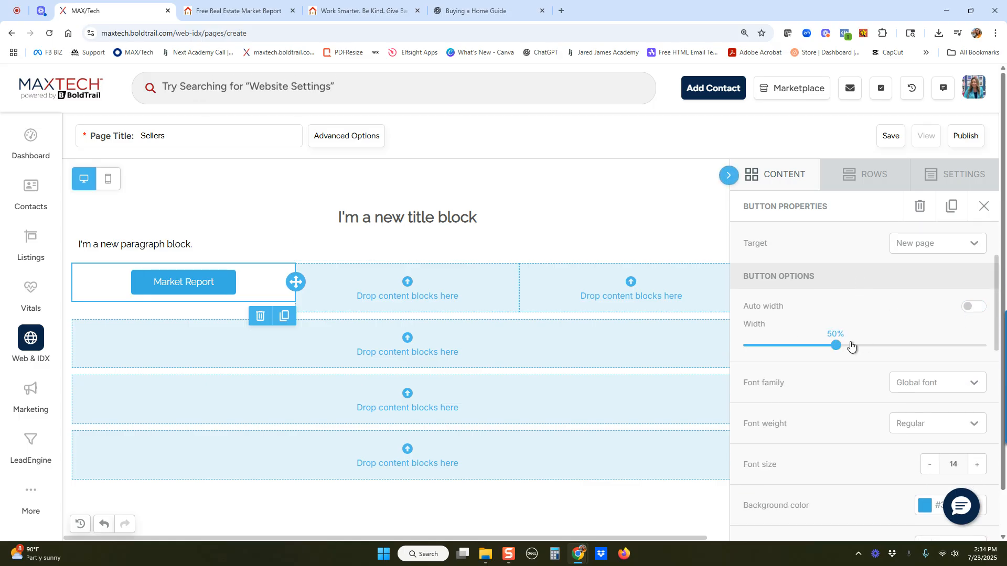
pyautogui.moveTo(836, 345); pyautogui.dragTo(1003, 345)
pyautogui.scroll(-5, 857, 409)
pyautogui.click(923, 246)
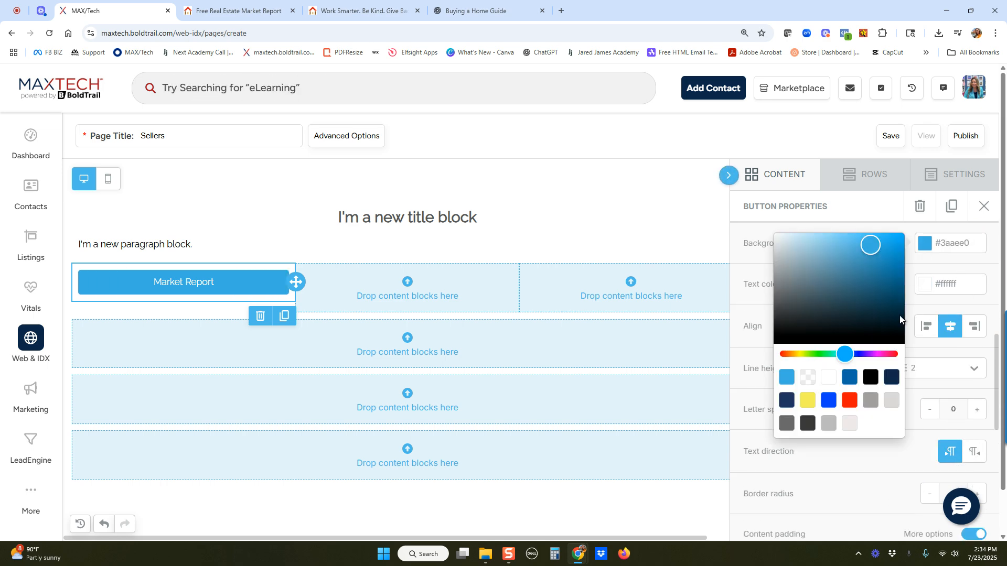
pyautogui.click(786, 401)
pyautogui.click(891, 377)
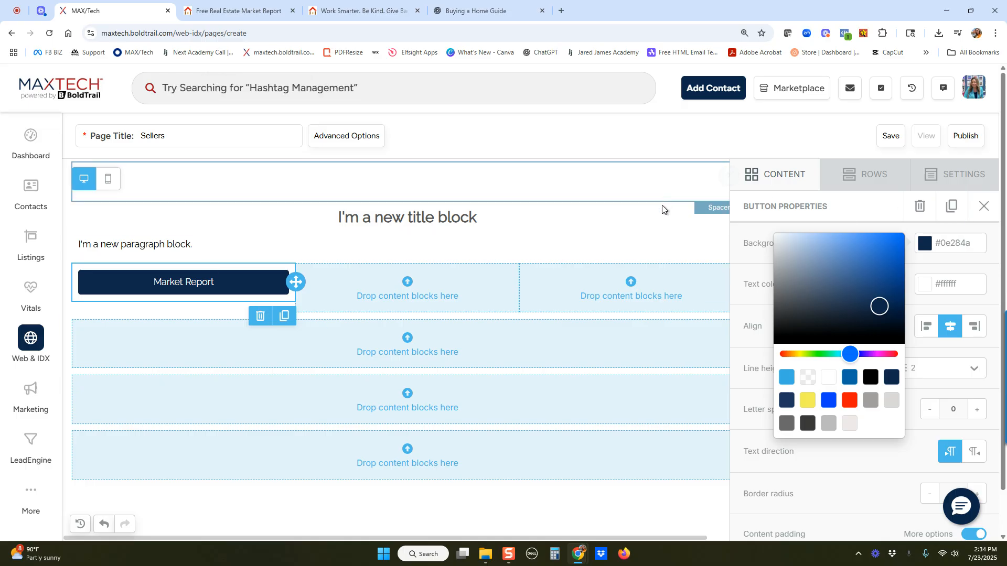
# Step: Duplicate the "Market Report" button twice and move the copies into the second and third columns
pyautogui.click(284, 317)
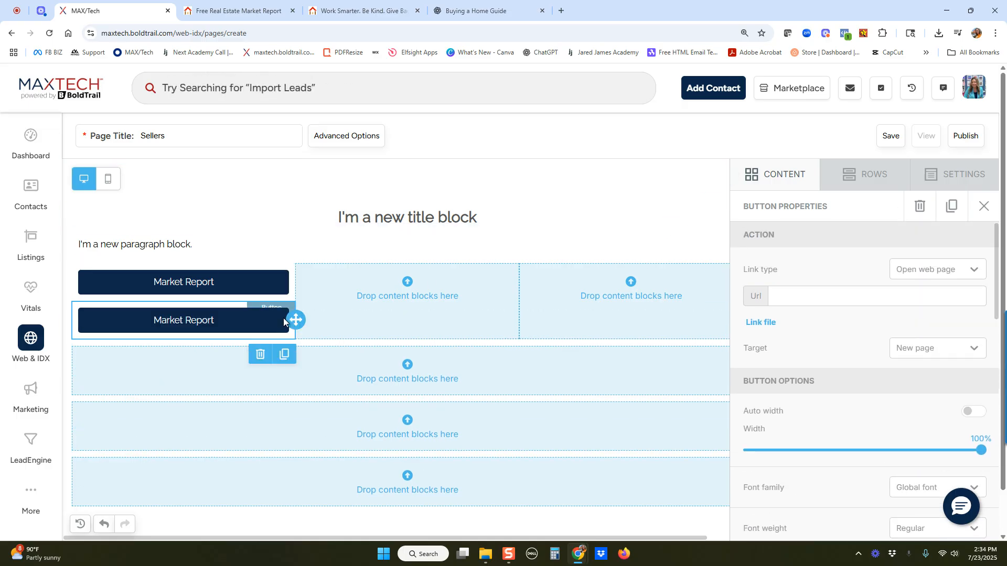
pyautogui.click(284, 354)
pyautogui.moveTo(297, 350); pyautogui.dragTo(305, 329)
pyautogui.moveTo(297, 321); pyautogui.dragTo(606, 298)
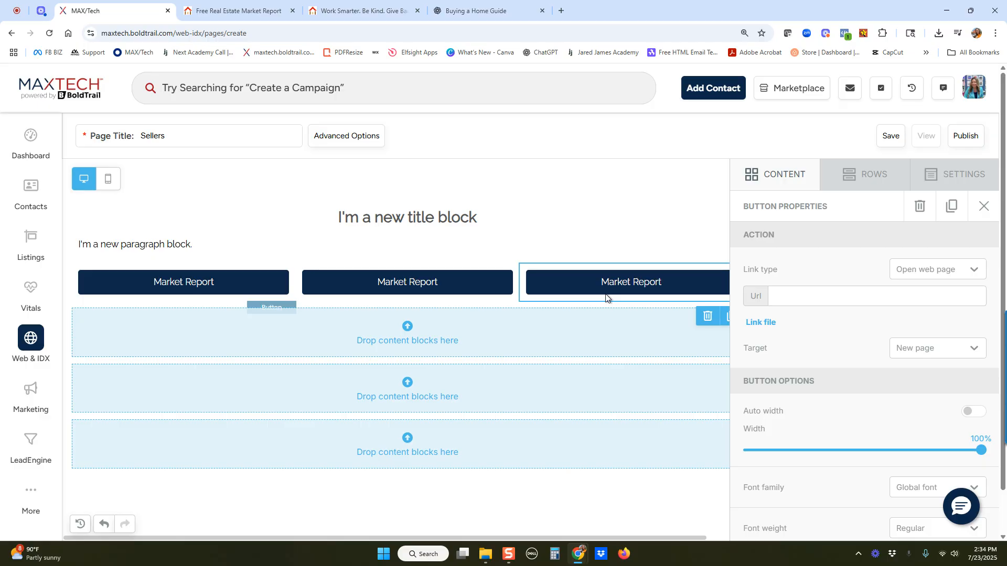
# Step: Replace the middle button's label with "My Hownowner App"
pyautogui.doubleClick(387, 289)
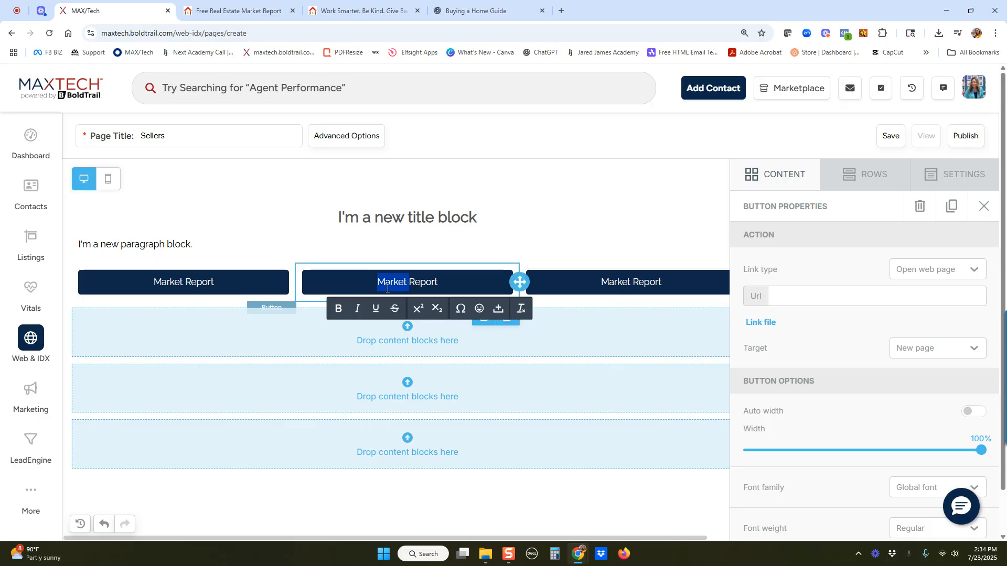
pyautogui.moveTo(458, 281); pyautogui.dragTo(354, 281)
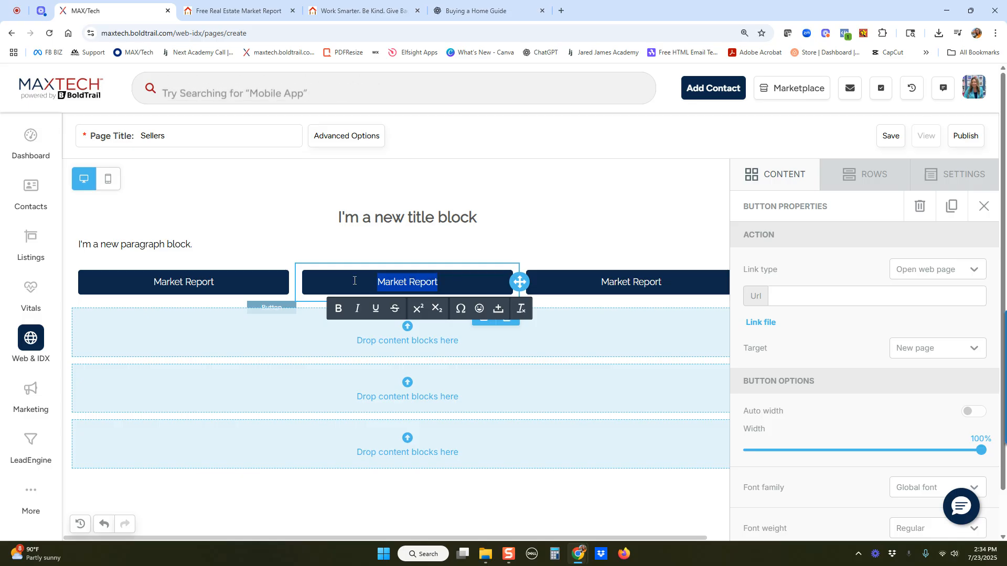
pyautogui.write('My ')
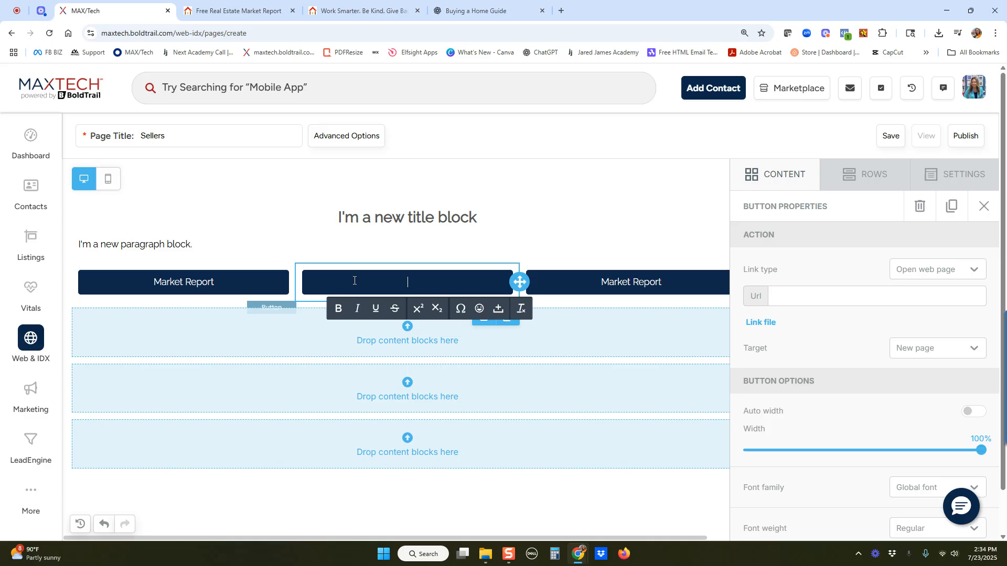
pyautogui.write('My Hown')
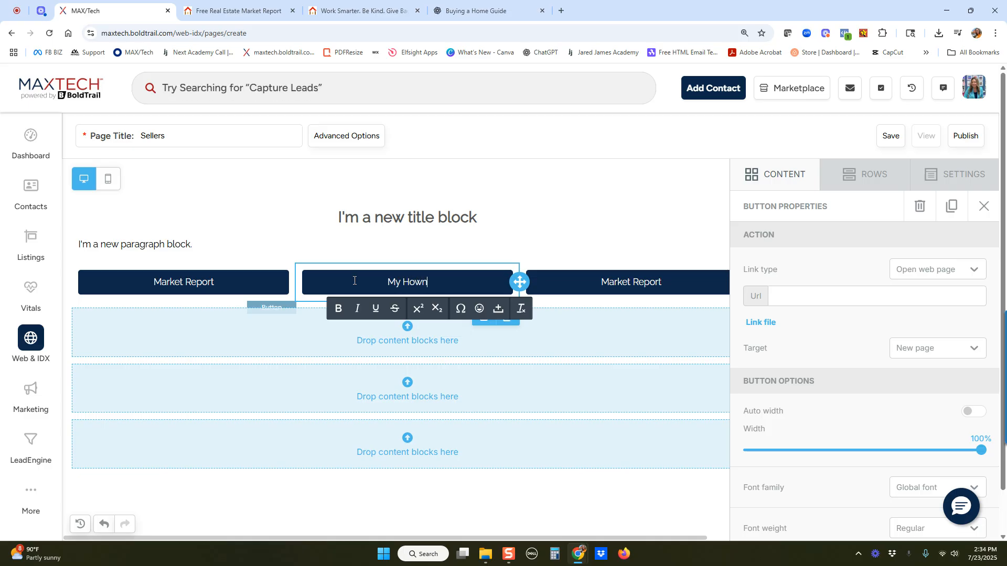
pyautogui.write('owner')
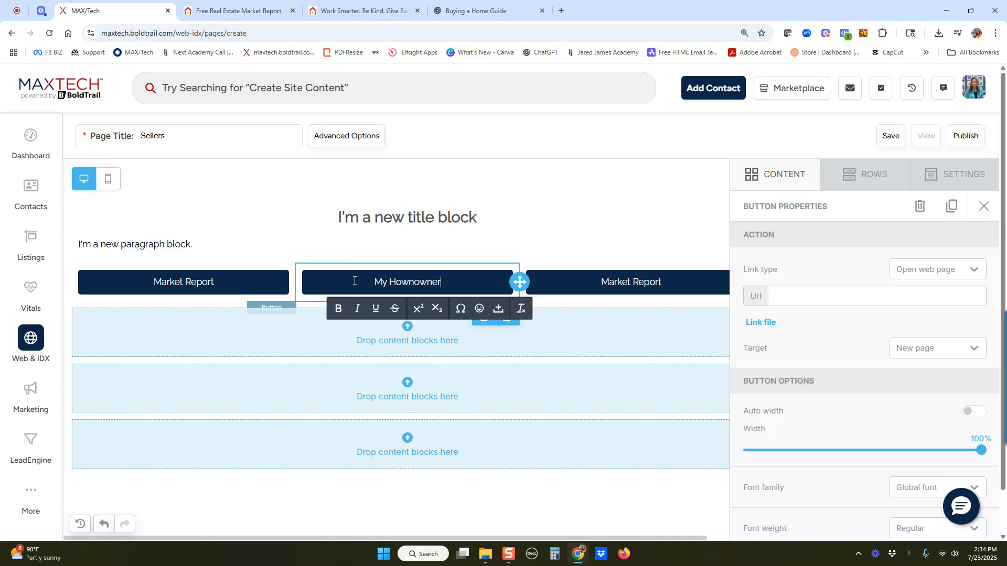
pyautogui.write(' App')
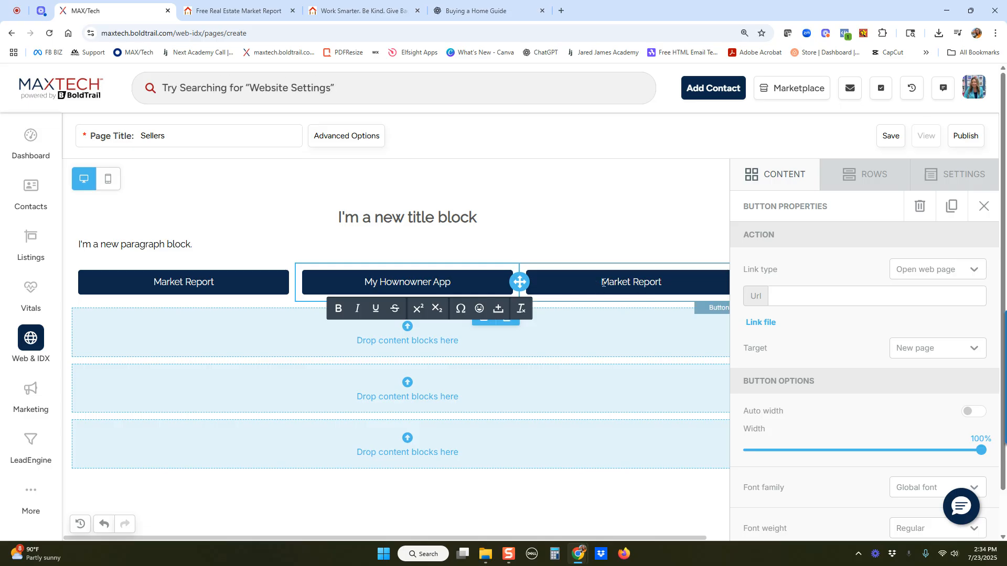
# Step: Replace the third column's button label with "Instant Home Value"
pyautogui.moveTo(603, 282); pyautogui.dragTo(661, 275)
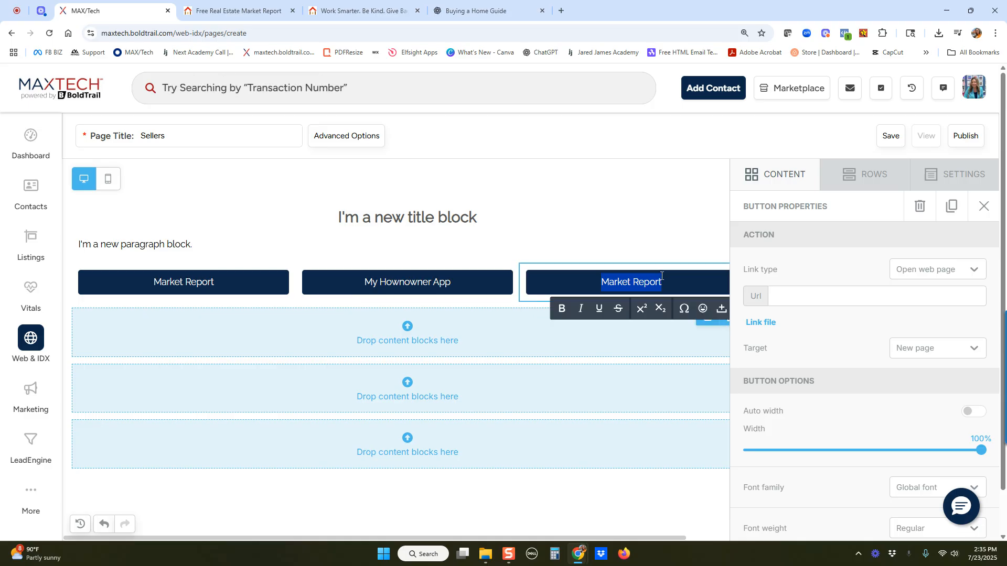
pyautogui.write('Insta')
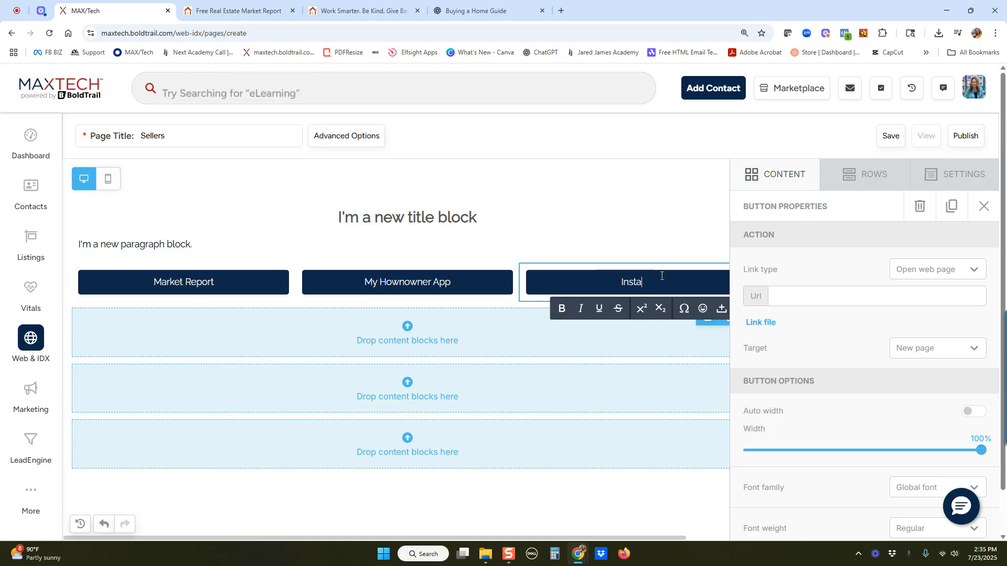
pyautogui.write('nt Home Value')
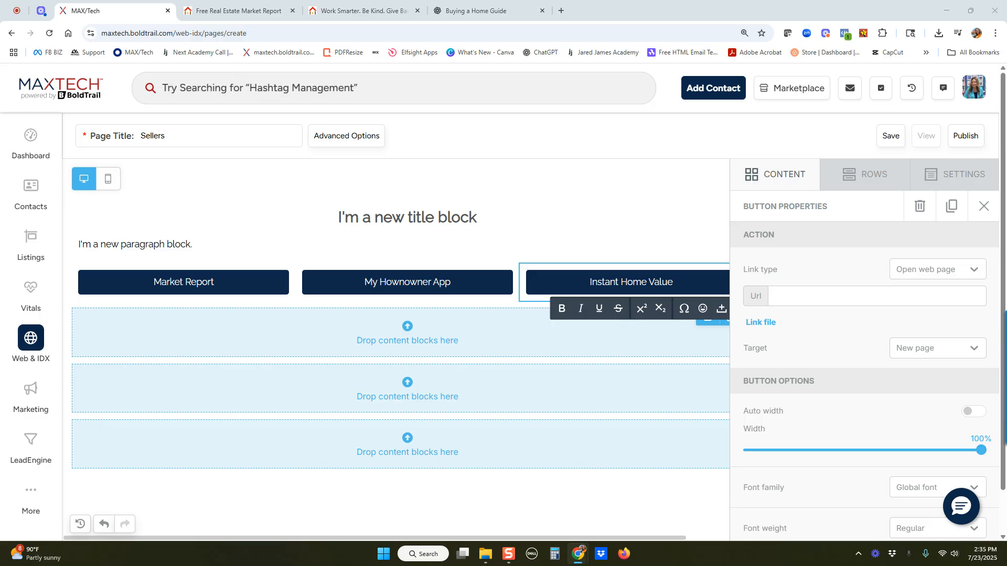
# Step: Link the "Market Report" button to the URL /market-report.php?
pyautogui.click(184, 283)
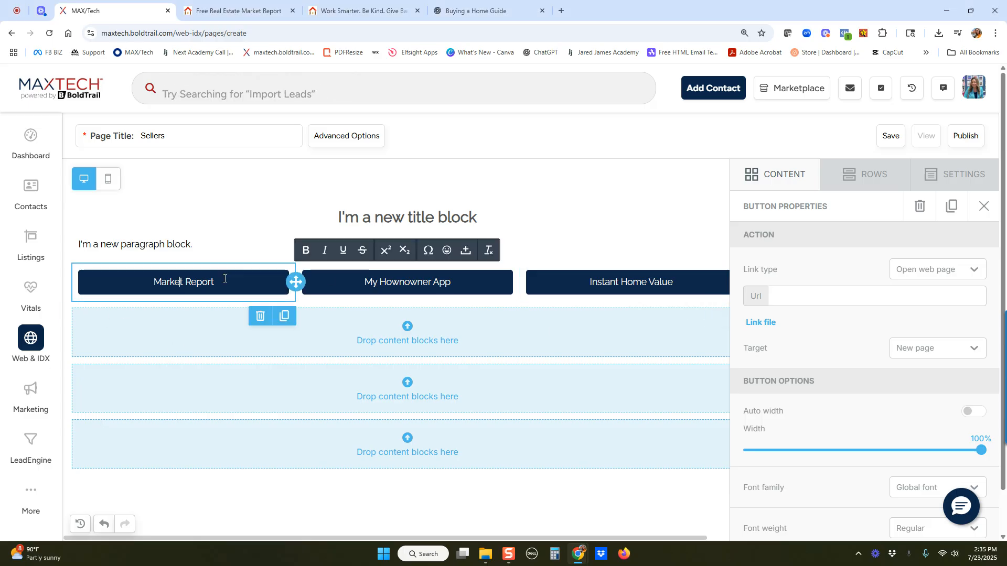
pyautogui.click(905, 297)
pyautogui.write('/market-report.php?')
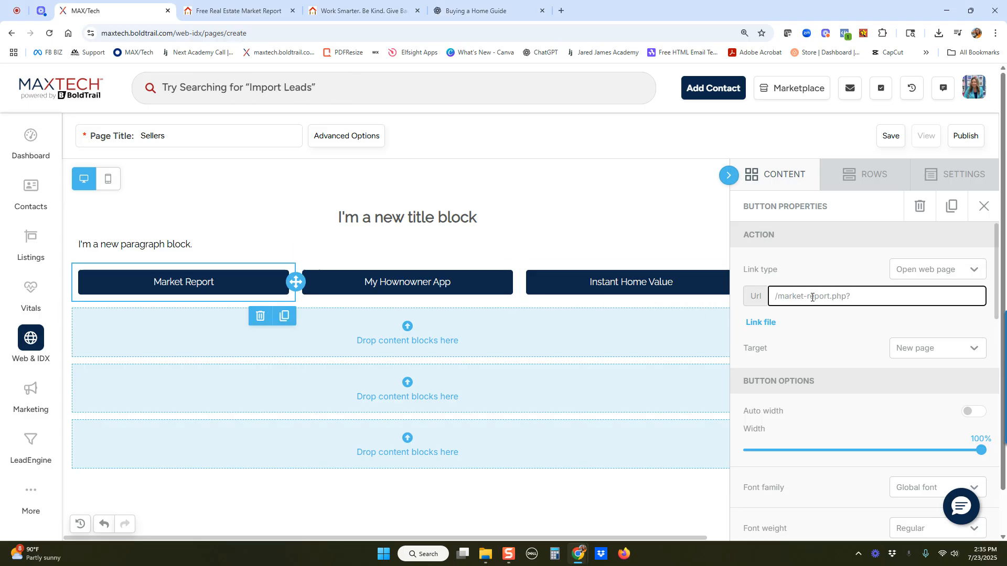
# Step: Link the "My Hownowner App" button to /holp/app and the "Instant Home Value" button to /seller/valuation/
pyautogui.click(472, 286)
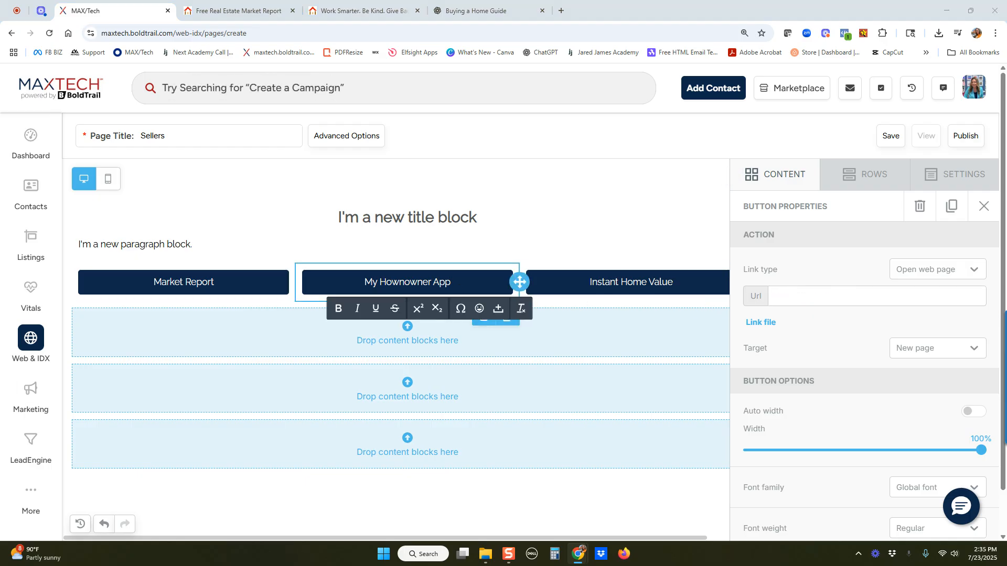
pyautogui.click(816, 293)
pyautogui.write('/holp/app')
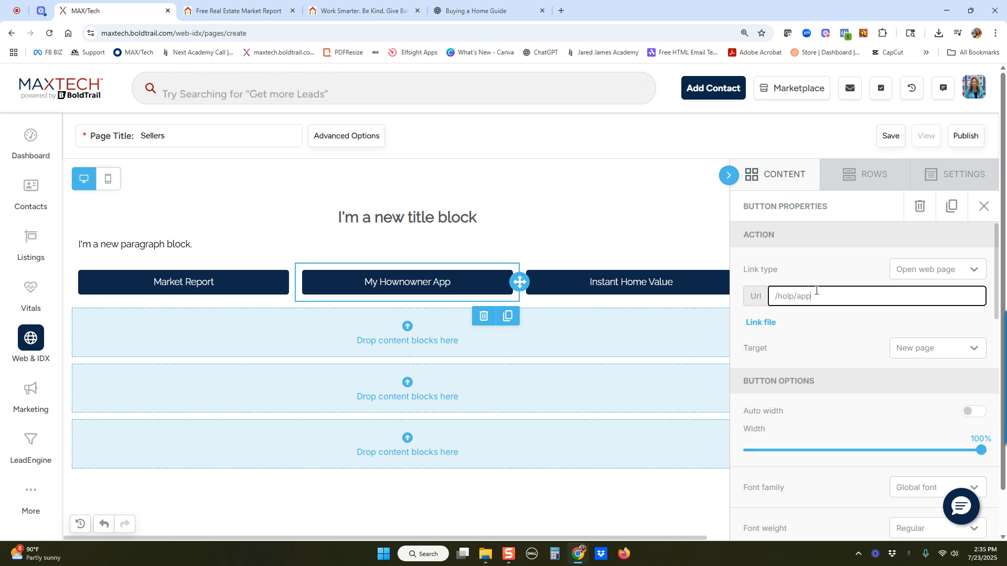
pyautogui.click(610, 282)
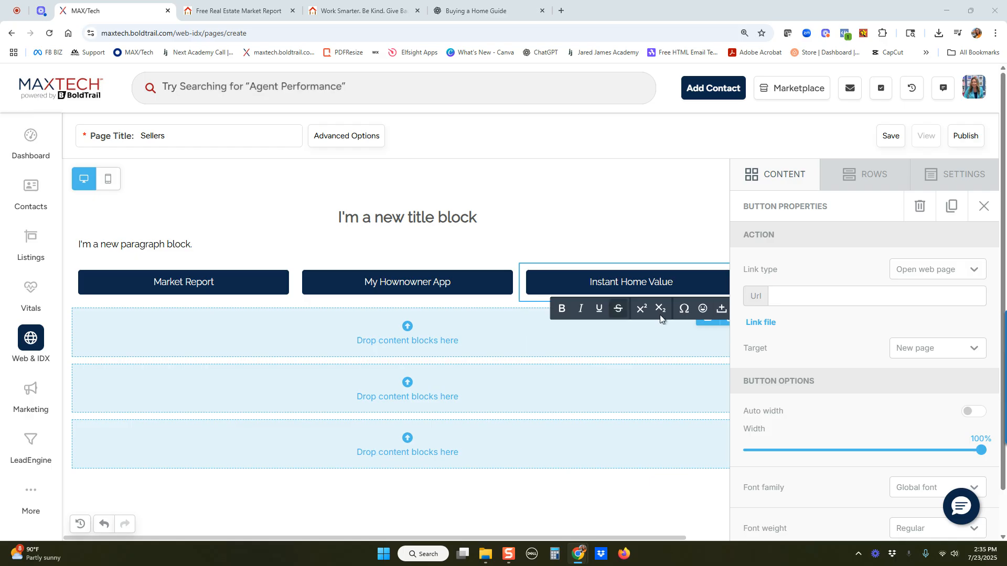
pyautogui.click(820, 297)
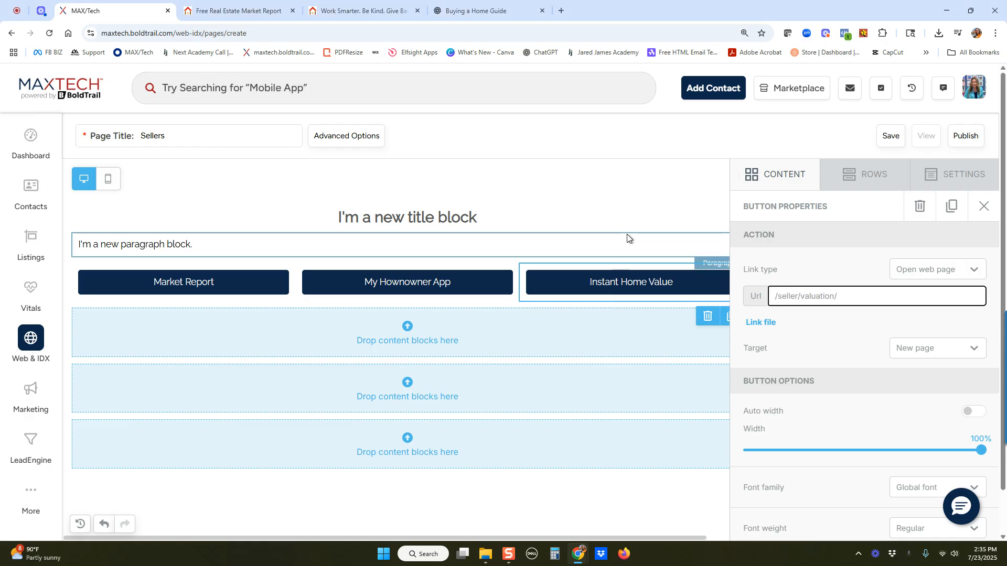
# Step: Switch to ChatGPT and submit the prepared prompt for a page about selling a home in Brevard County, FL
pyautogui.click(627, 239)
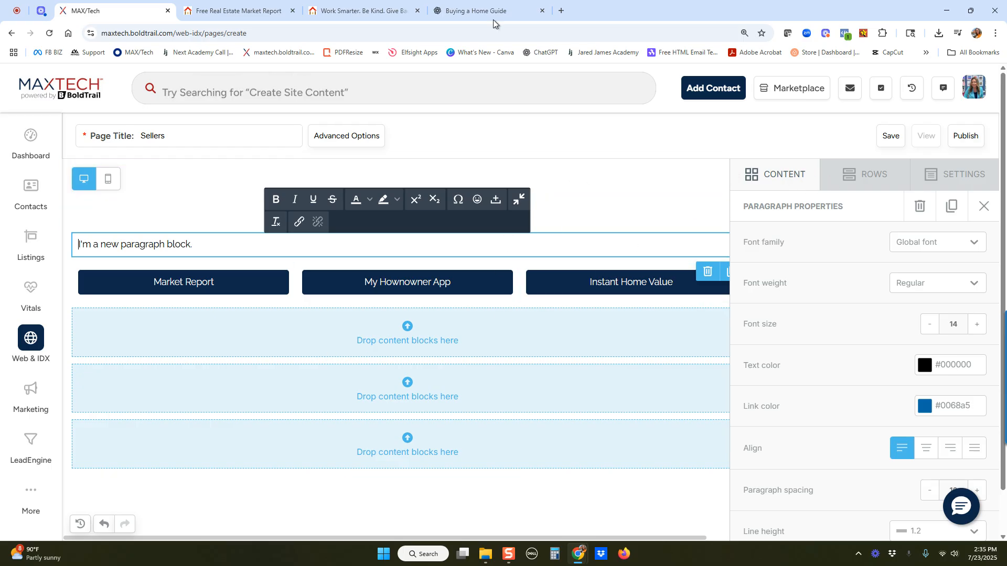
pyautogui.moveTo(467, 16)
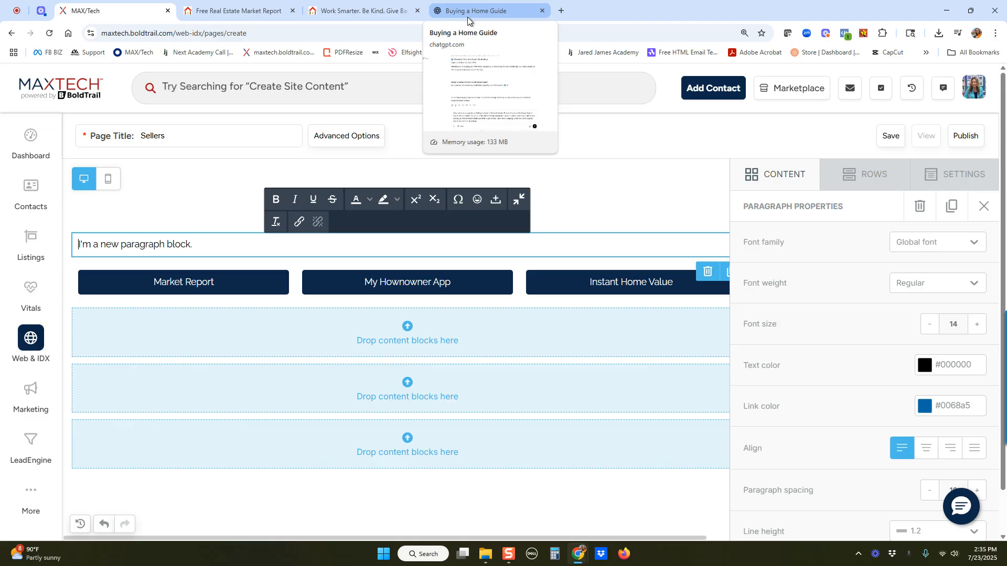
pyautogui.click(467, 17)
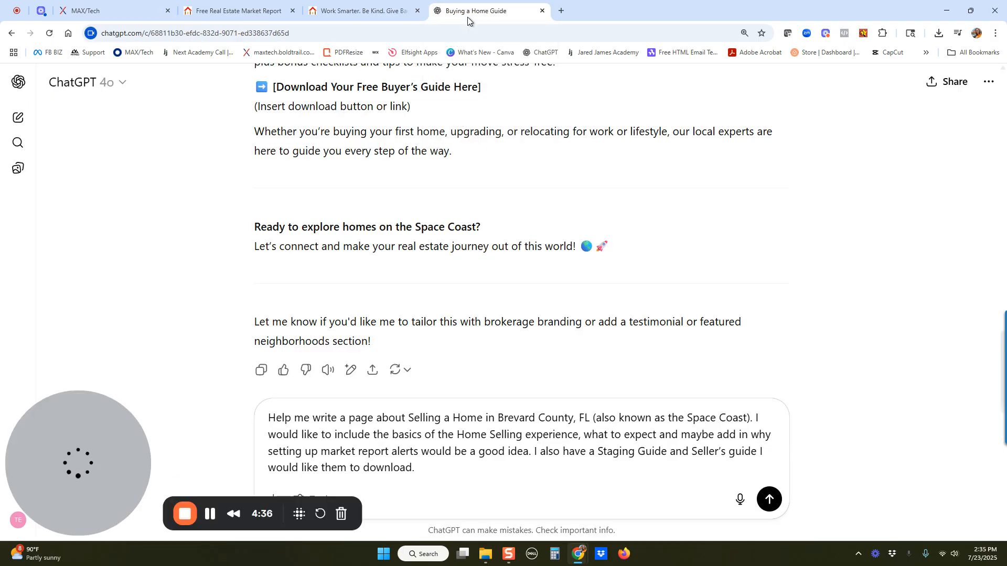
pyautogui.scroll(-2, 416, 367)
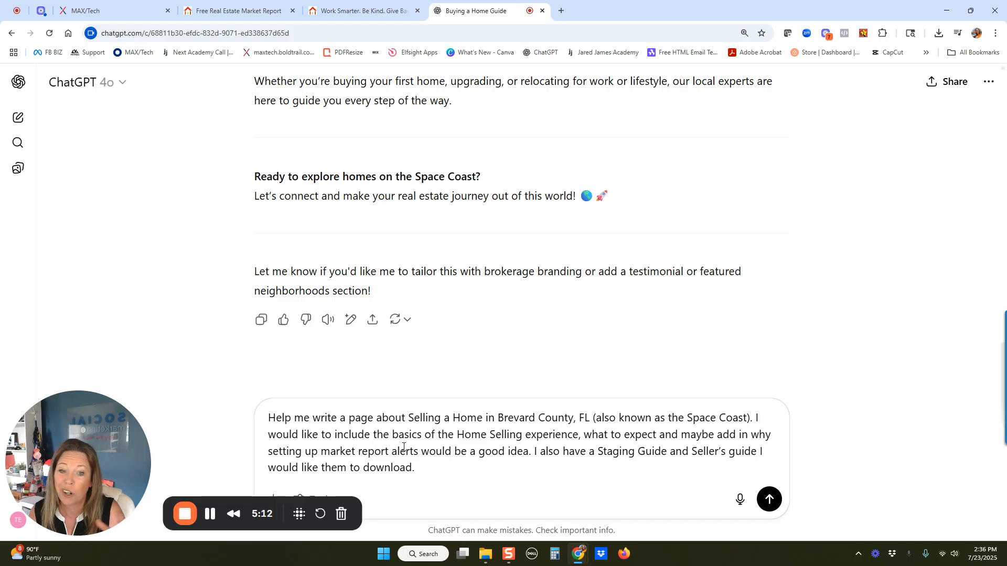
pyautogui.click(769, 499)
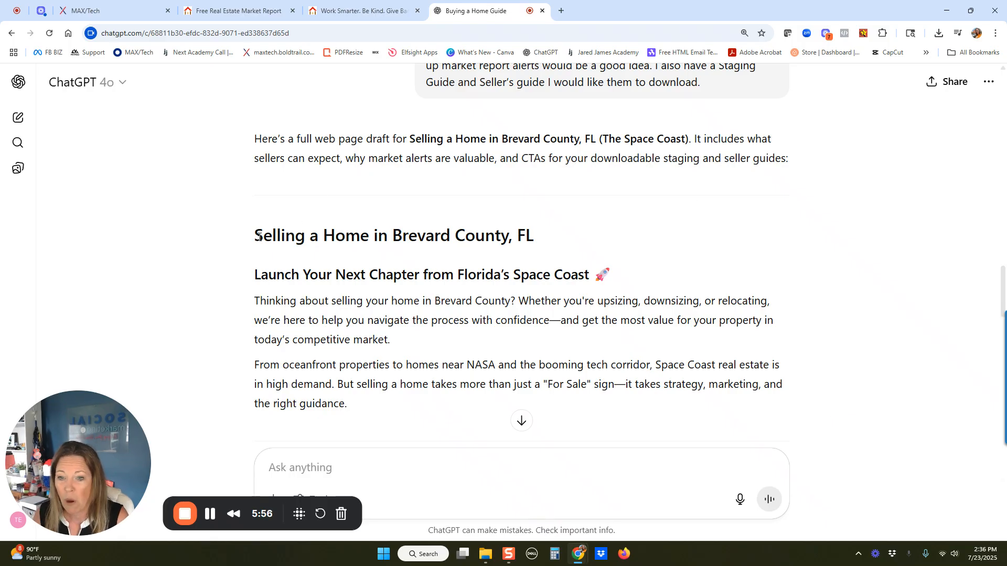
# Step: Replace the Sellers page's title block text with the draft's heading "Selling a Home in Brevard County, FL" copied from ChatGPT
pyautogui.scroll(-10, 411, 300)
pyautogui.scroll(12, 412, 300)
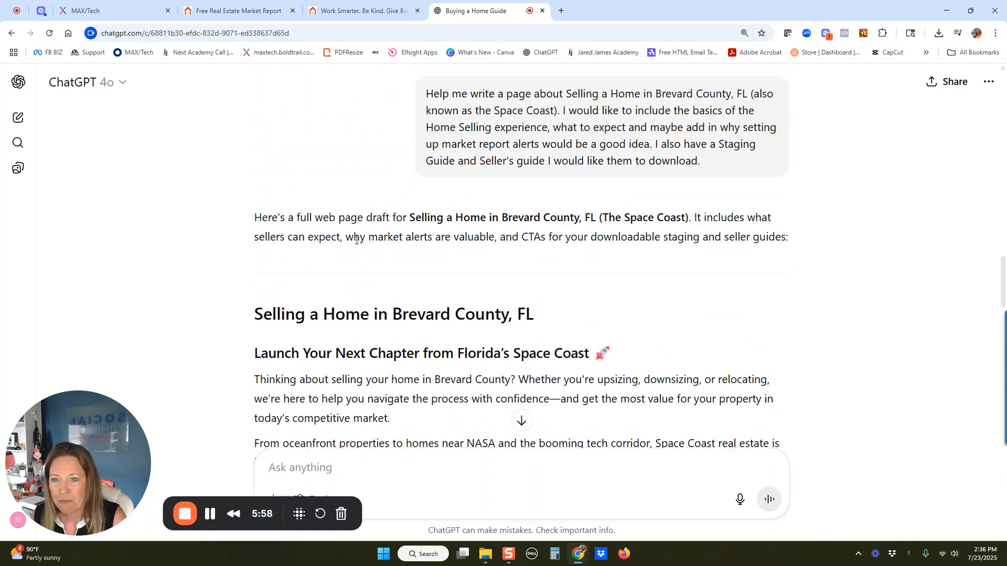
pyautogui.moveTo(256, 341); pyautogui.dragTo(535, 342)
pyautogui.hotkey('ctrl', 'c')
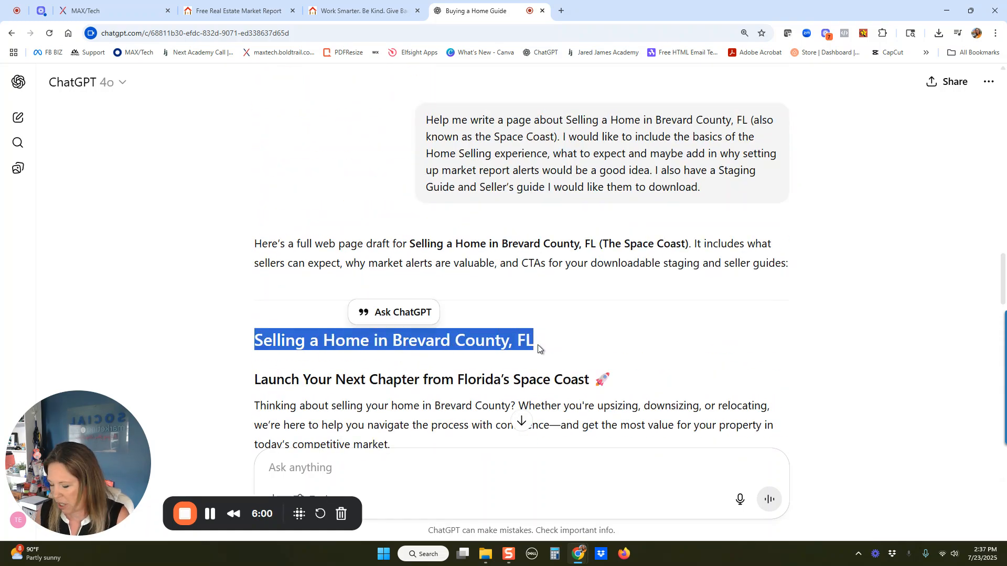
pyautogui.click(87, 13)
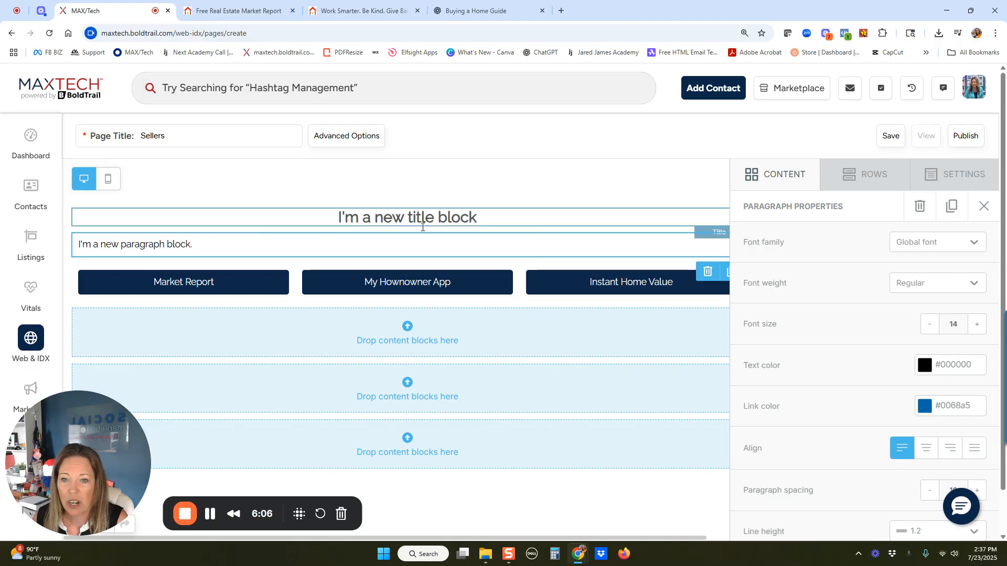
pyautogui.doubleClick(423, 219)
pyautogui.hotkey('ctrl', 'a')
pyautogui.hotkey('ctrl', 'v')
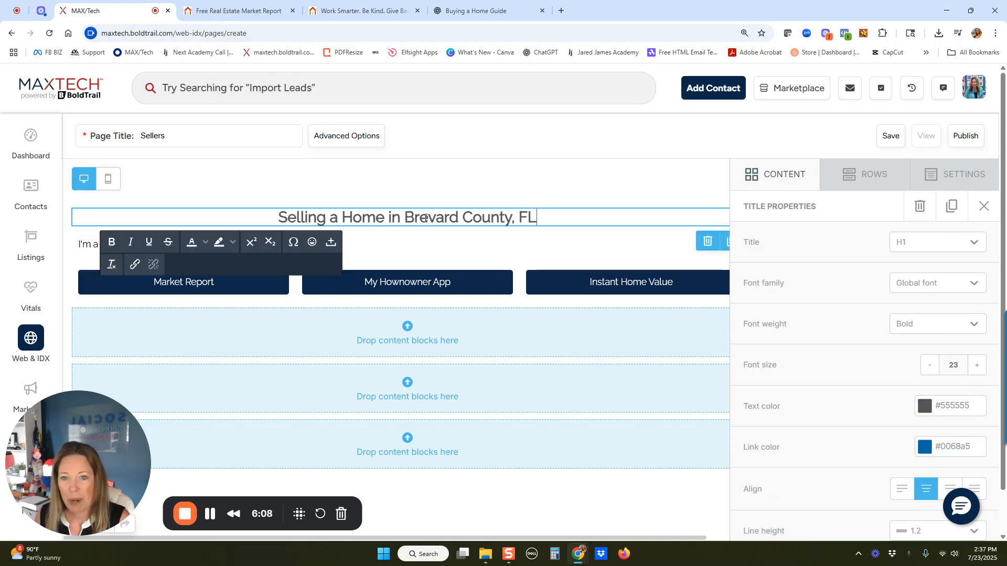
# Step: Set the title's font size to 40
pyautogui.click(977, 365)
pyautogui.click(977, 365)
pyautogui.doubleClick(953, 365)
pyautogui.write('40')
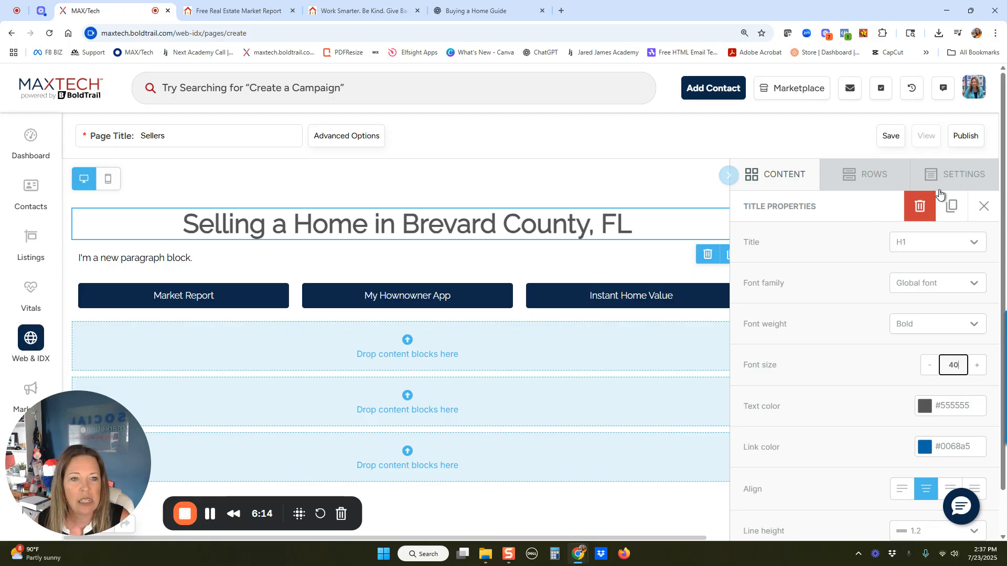
# Step: Set the page's default font to Montserrat
pyautogui.click(964, 175)
pyautogui.click(964, 174)
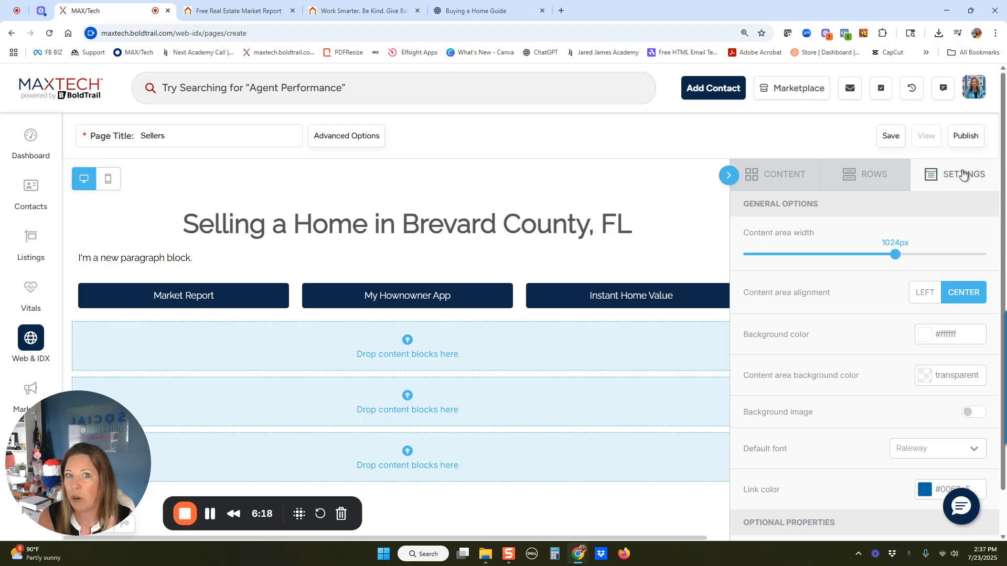
pyautogui.scroll(-3, 819, 367)
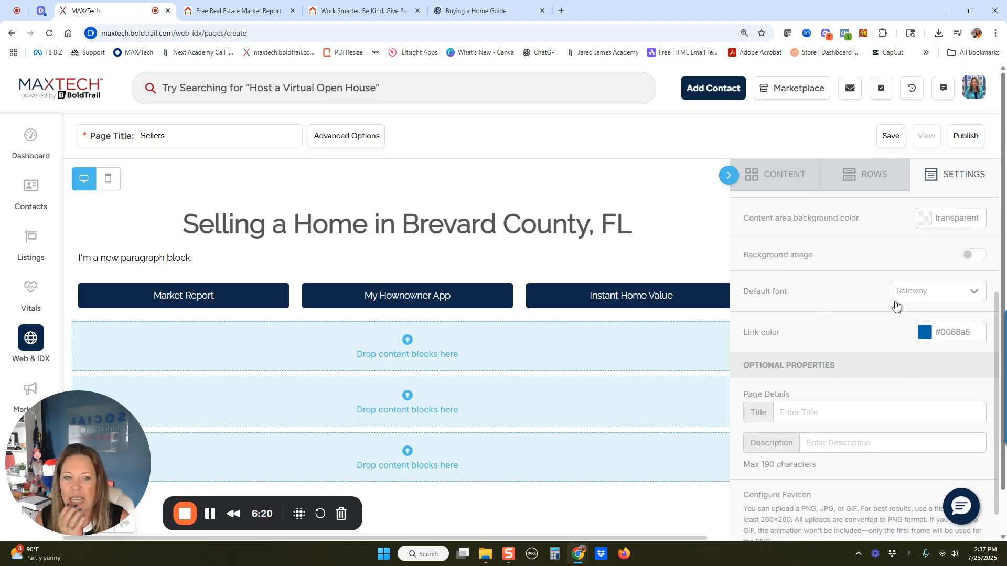
pyautogui.click(913, 296)
pyautogui.scroll(-3, 922, 426)
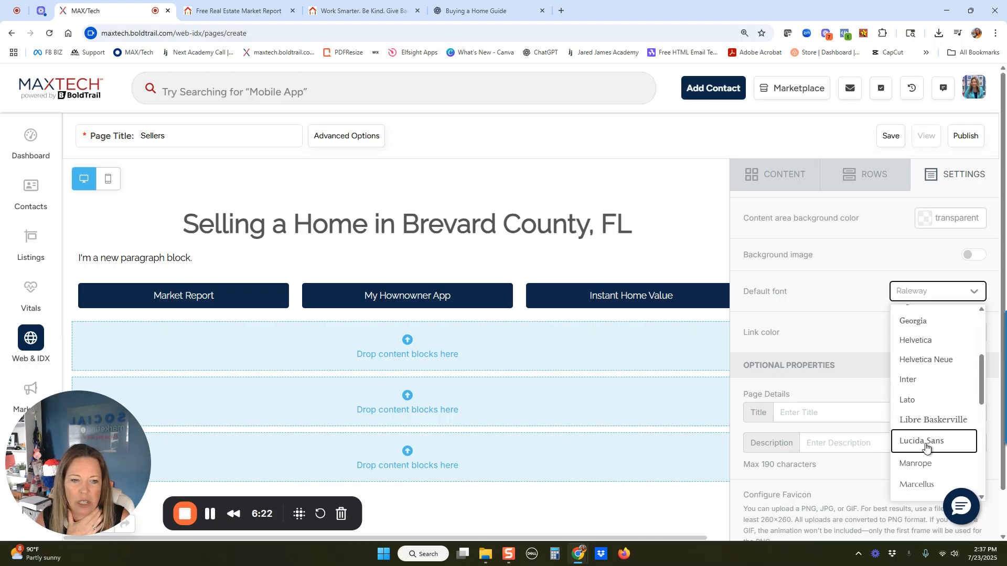
pyautogui.scroll(-2, 928, 471)
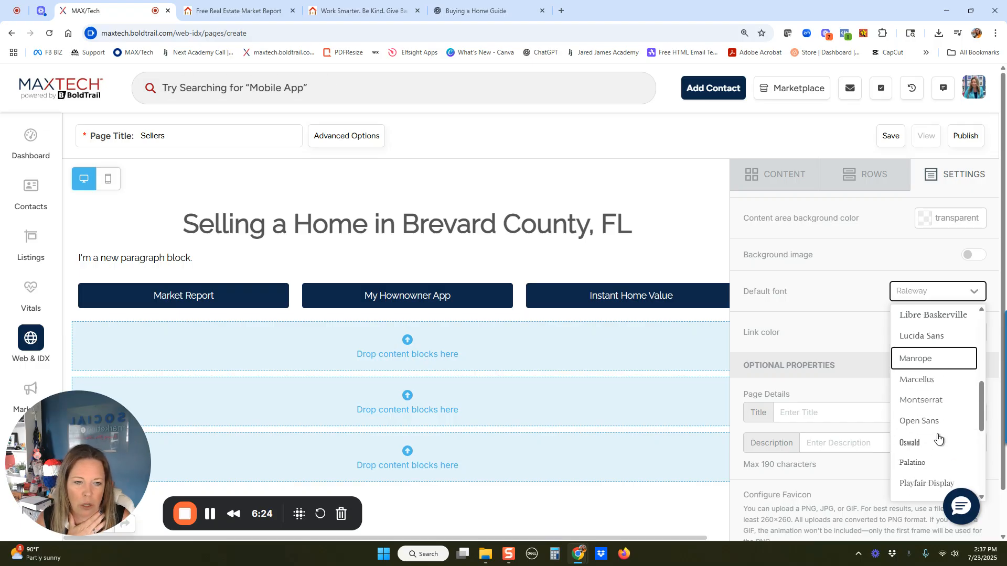
pyautogui.click(926, 399)
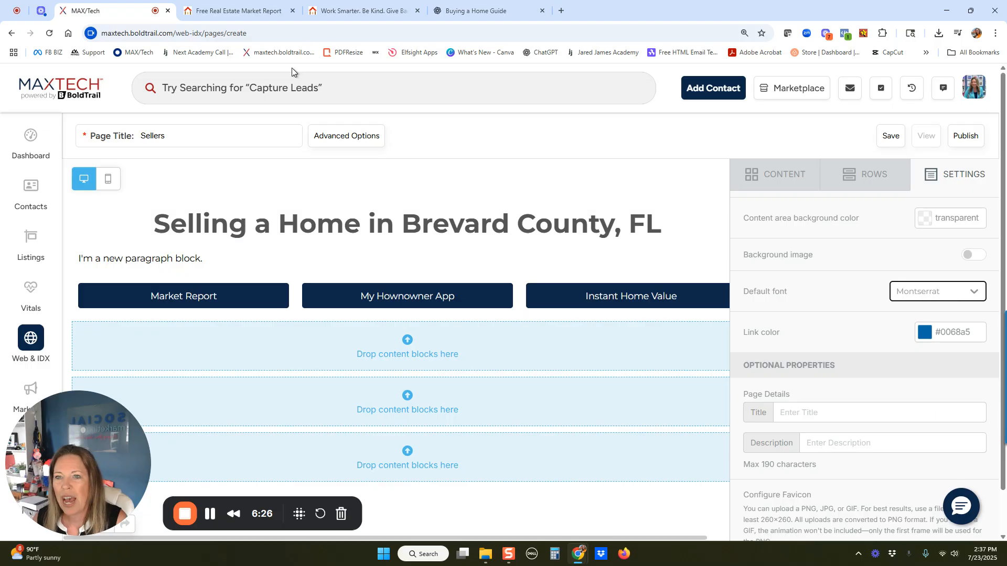
# Step: Replace the placeholder paragraph under the title with ChatGPT's "Launch Your Next Chapter from Florida's Space Coast" line and its two intro paragraphs
pyautogui.click(477, 11)
pyautogui.scroll(-5, 327, 219)
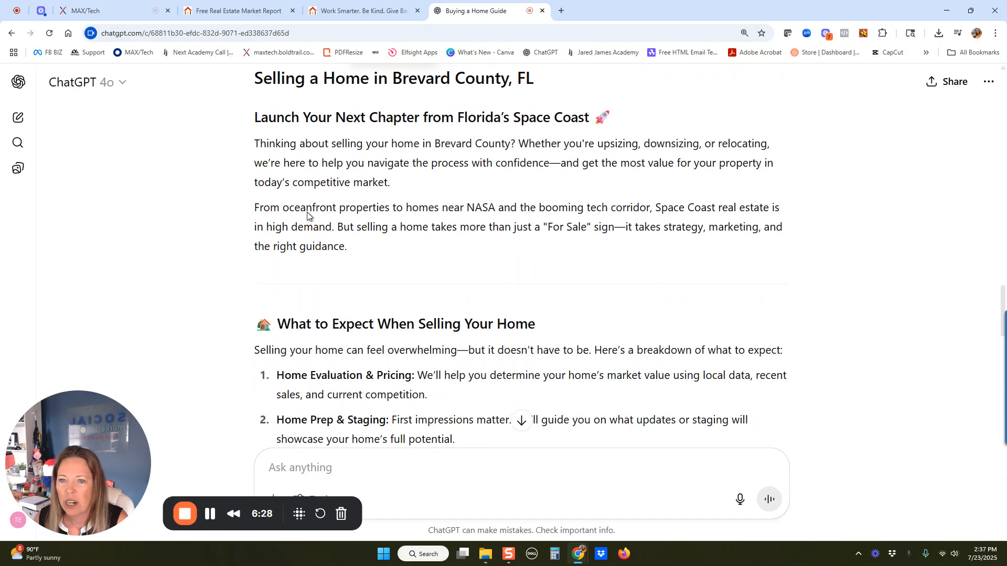
pyautogui.moveTo(256, 118); pyautogui.dragTo(368, 249)
pyautogui.hotkey('ctrl', 'c')
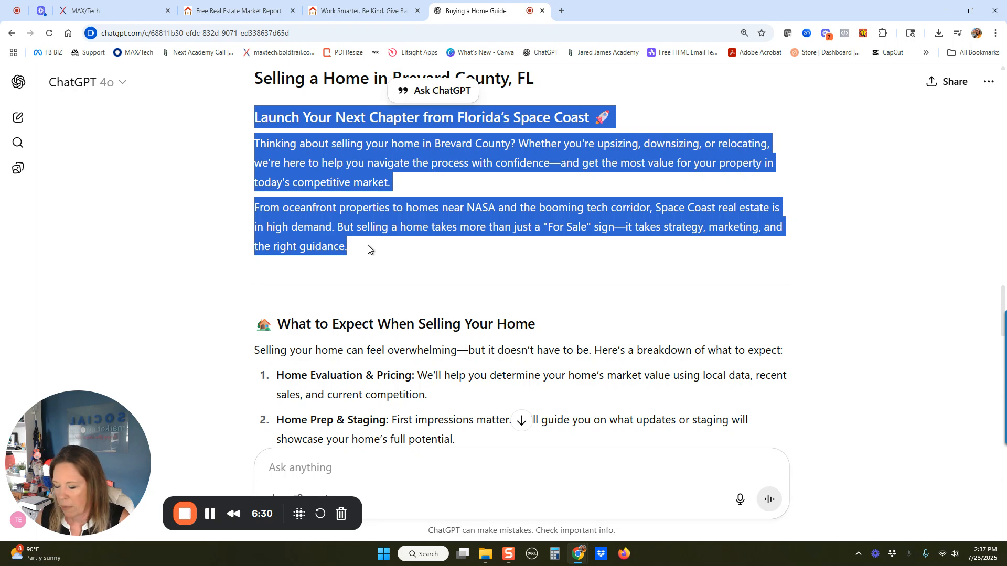
pyautogui.click(111, 11)
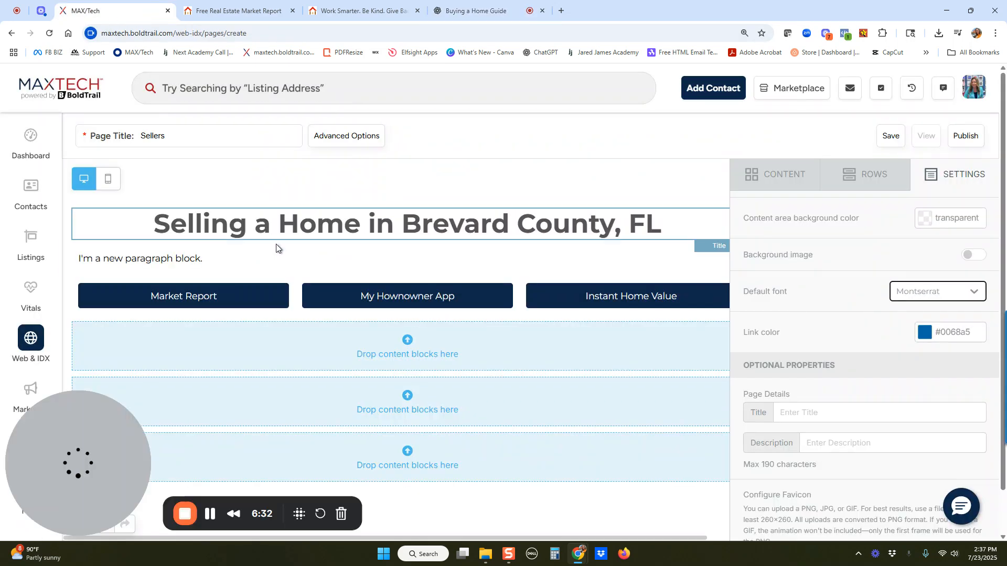
pyautogui.click(240, 259)
pyautogui.hotkey('ctrl', 'a')
pyautogui.hotkey('ctrl', 'v')
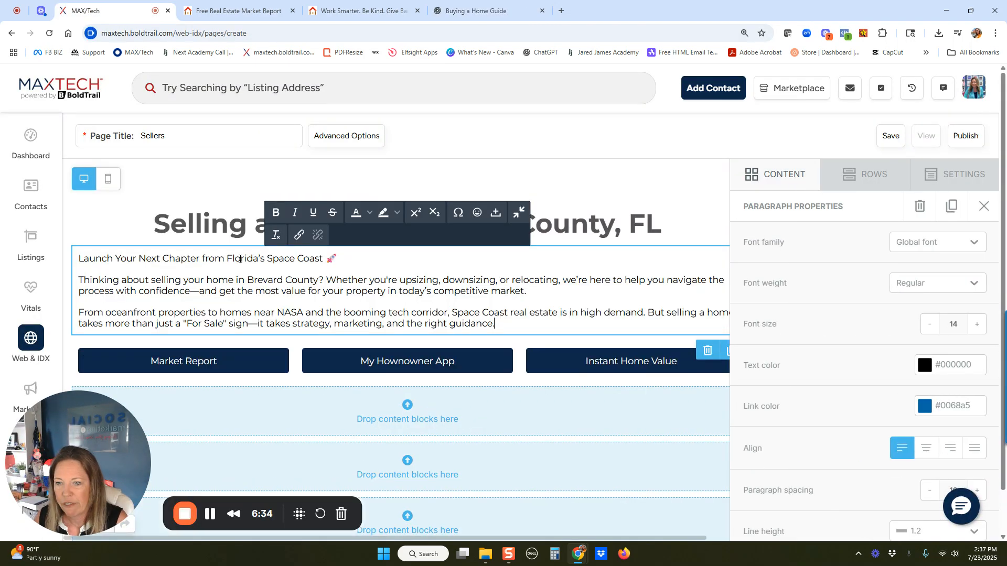
# Step: Make the "Launch Your Next Chapter from Florida's Space Coast" line bold and set the intro paragraph block's font size to 16
pyautogui.moveTo(341, 259); pyautogui.dragTo(78, 258)
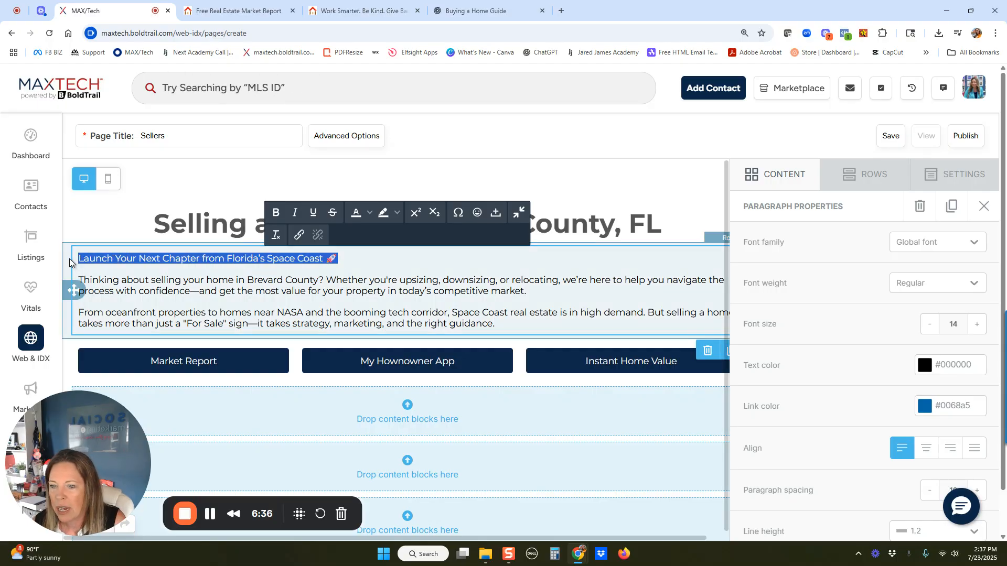
pyautogui.click(273, 222)
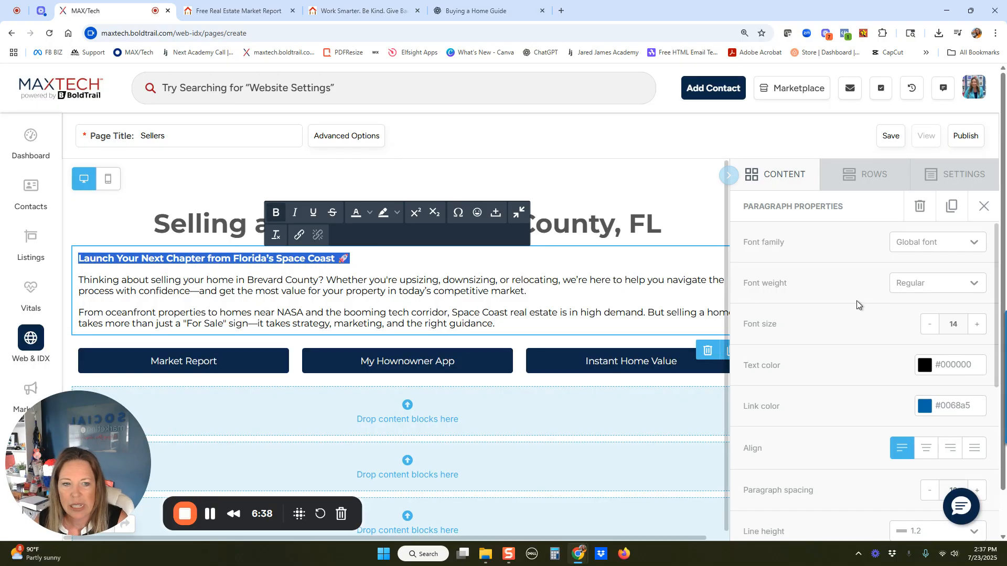
pyautogui.click(979, 326)
pyautogui.click(978, 325)
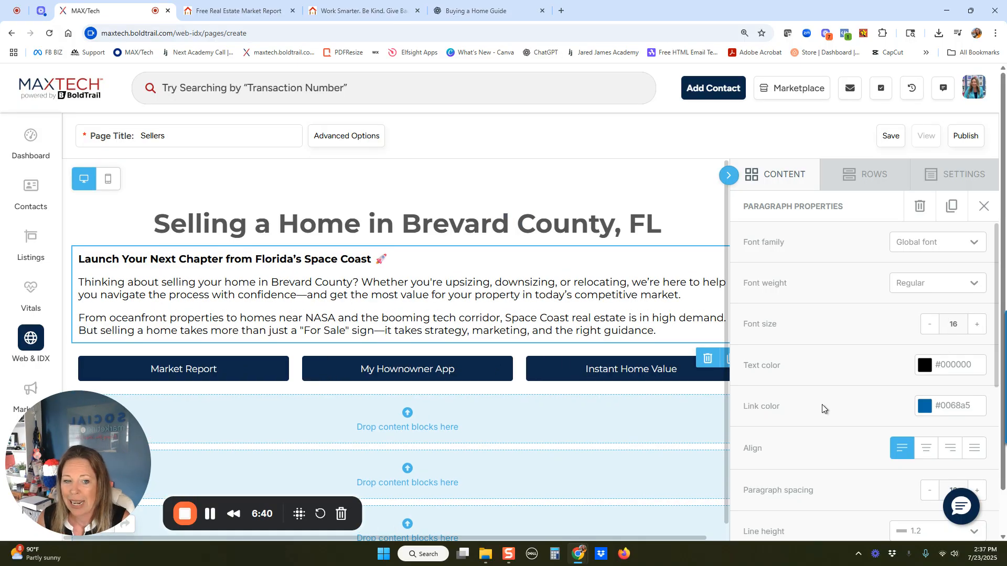
# Step: Set the intro paragraph block's line height to 1.5
pyautogui.scroll(-4, 808, 408)
pyautogui.scroll(-1, 808, 412)
pyautogui.click(943, 275)
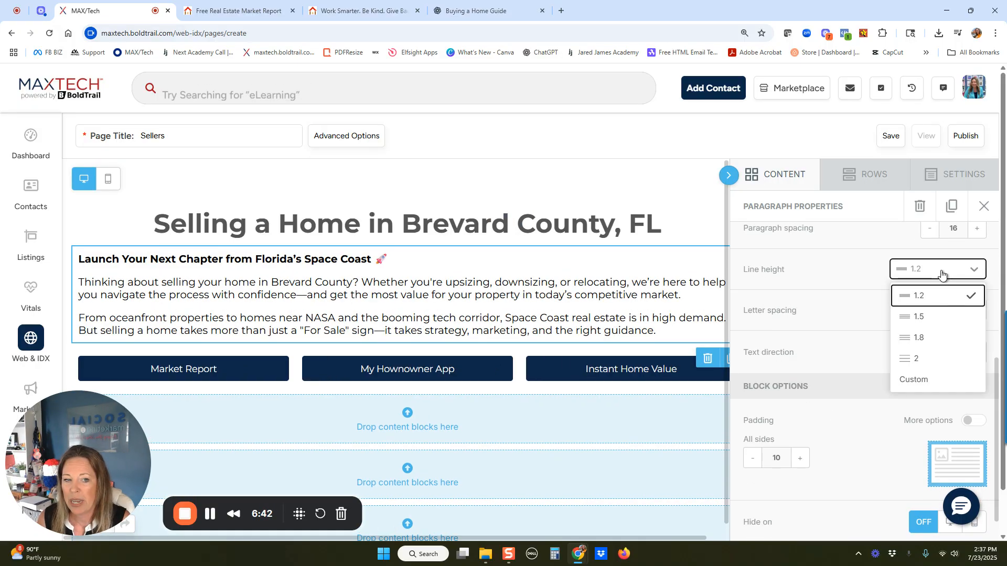
pyautogui.click(931, 316)
# Step: Add a new paragraph block to the empty row directly below the button row
pyautogui.scroll(-1, 448, 311)
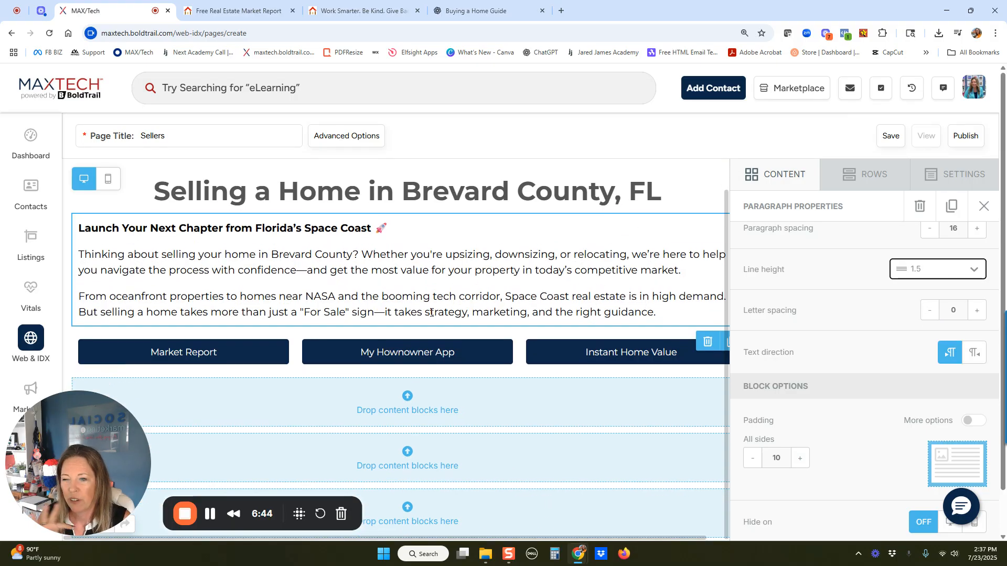
pyautogui.scroll(-1, 404, 280)
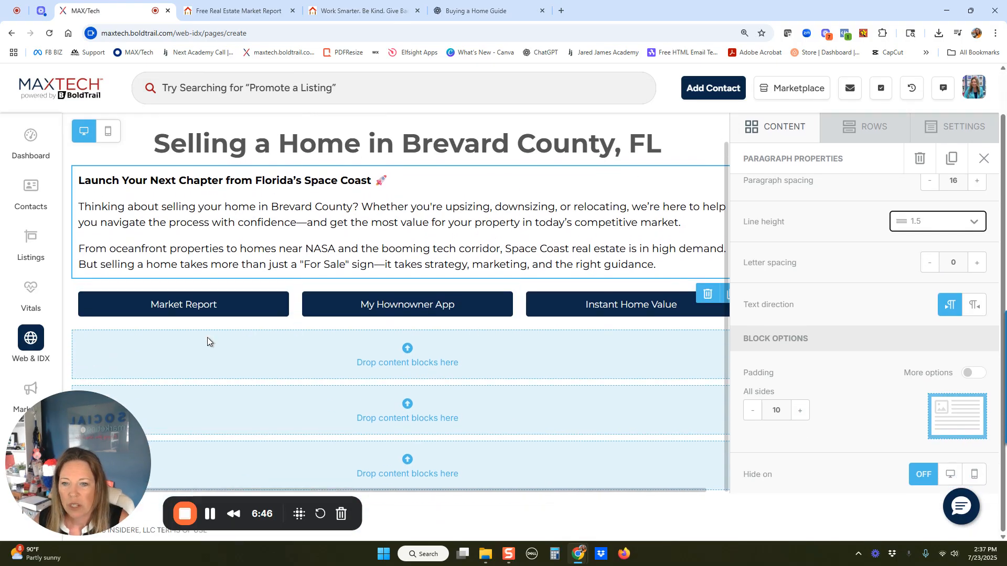
pyautogui.click(782, 128)
pyautogui.moveTo(855, 201); pyautogui.dragTo(479, 352)
# Step: Replace the new paragraph's placeholder text with ChatGPT's "What to Expect When Selling Your Home" section, from the heading through "Closing Day"
pyautogui.click(478, 12)
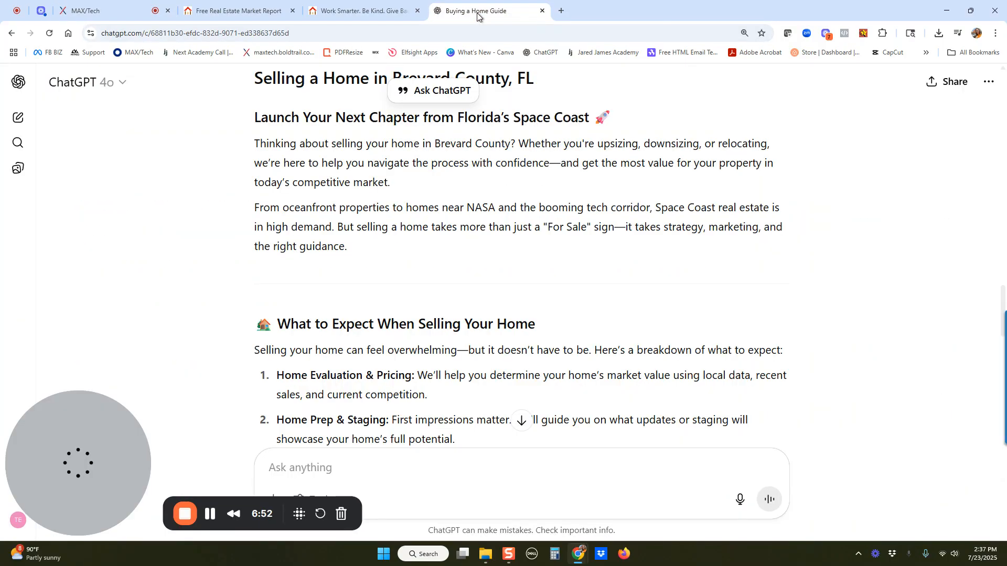
pyautogui.scroll(-4, 405, 309)
pyautogui.moveTo(278, 114); pyautogui.dragTo(564, 394)
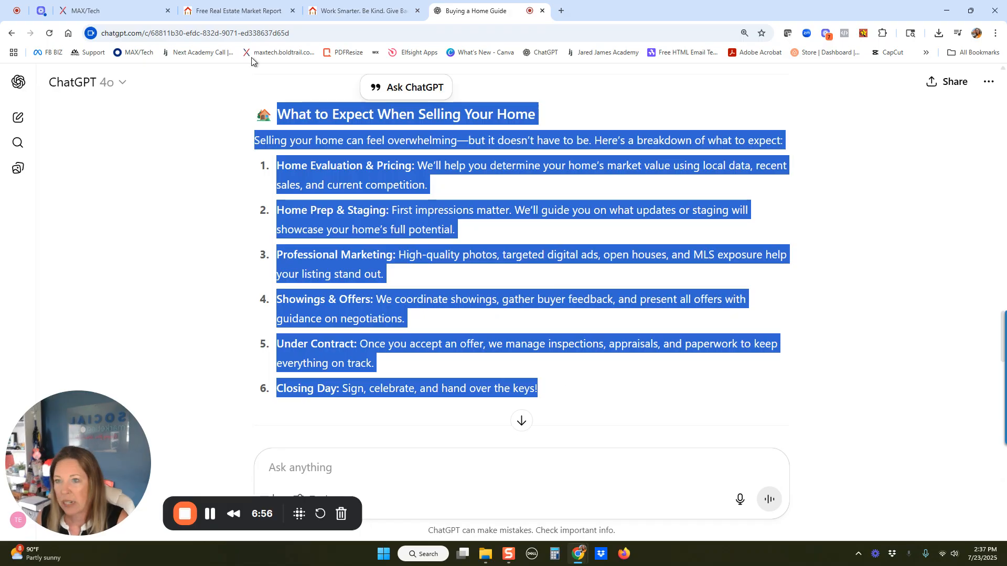
pyautogui.click(84, 10)
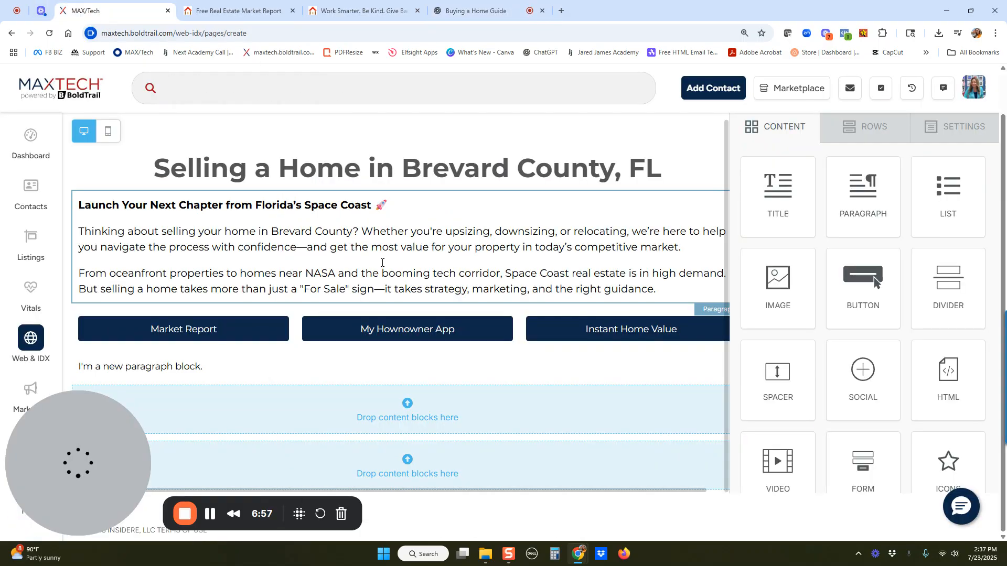
pyautogui.tripleClick(198, 365)
pyautogui.hotkey('ctrl', 'v')
pyautogui.scroll(-4, 195, 314)
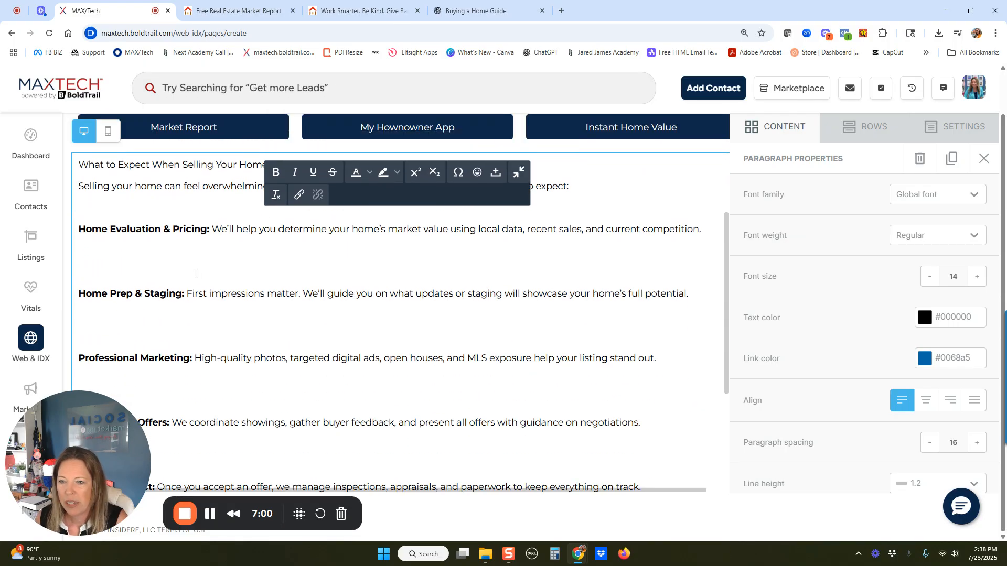
# Step: Delete the blank lines between the items of the "What to Expect When Selling Your Home" section, from the intro sentence through "Closing Day"
pyautogui.click(134, 266)
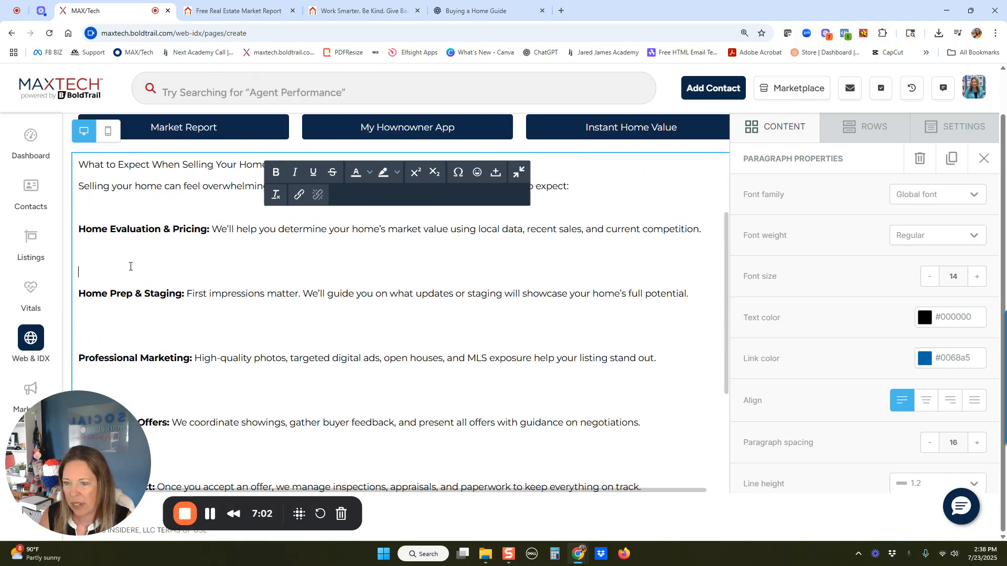
pyautogui.press('BackSpace')
pyautogui.press('BackSpace')
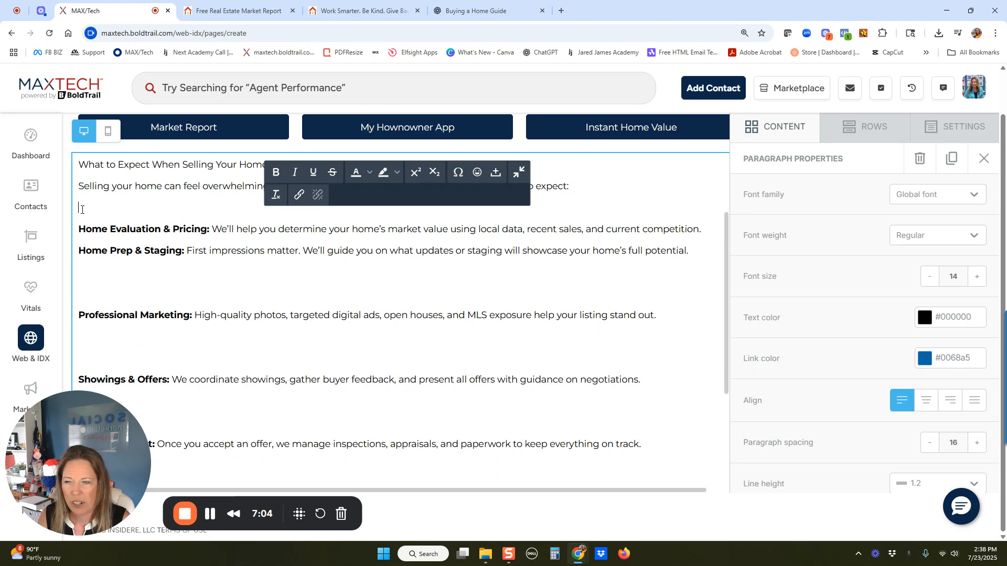
pyautogui.click(93, 294)
pyautogui.press('BackSpace')
pyautogui.press('BackSpace')
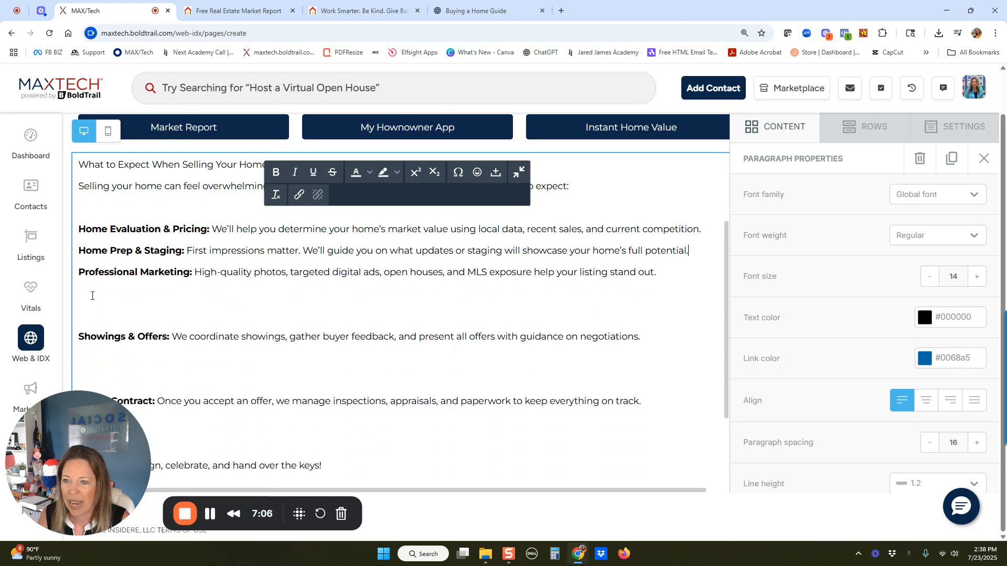
pyautogui.click(82, 317)
pyautogui.press('BackSpace')
pyautogui.press('BackSpace')
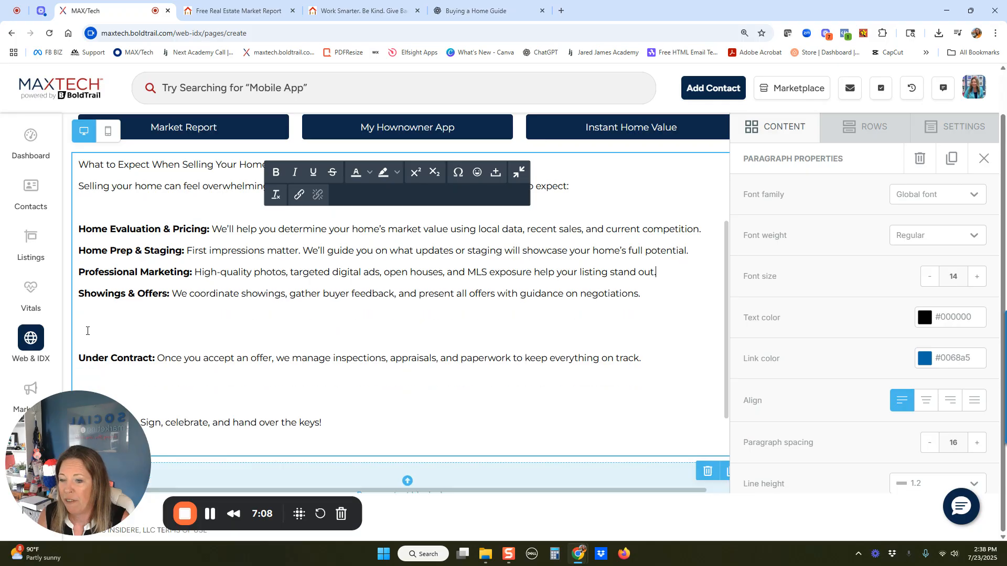
pyautogui.press('BackSpace')
pyautogui.press('BackSpace')
pyautogui.click(82, 357)
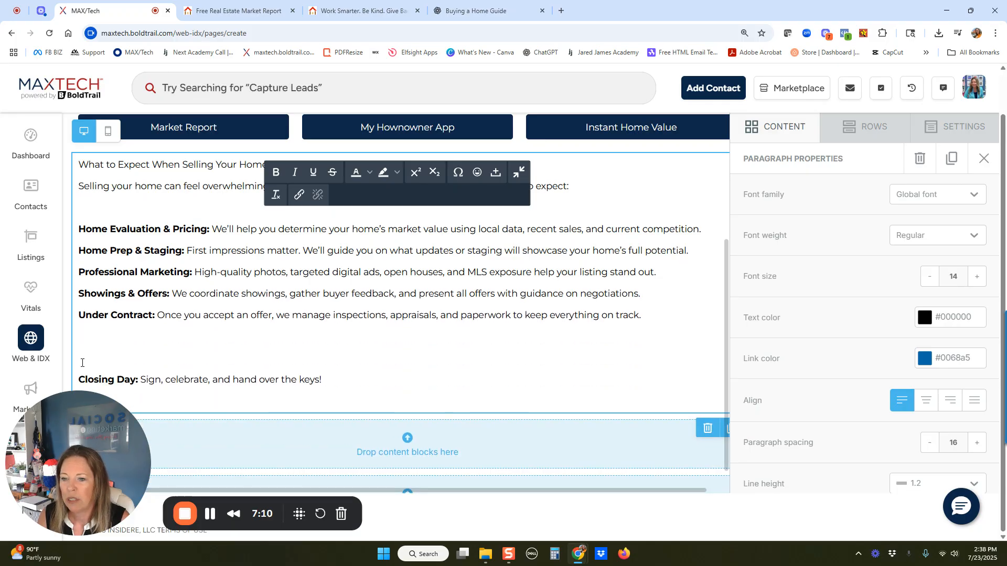
pyautogui.press('BackSpace')
pyautogui.press('BackSpace')
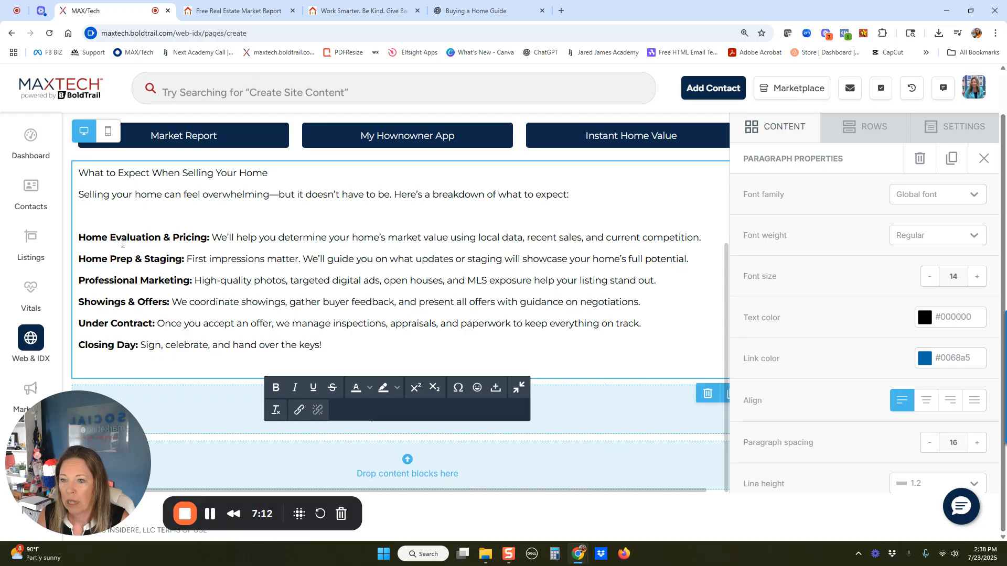
pyautogui.click(79, 217)
pyautogui.press('BackSpace')
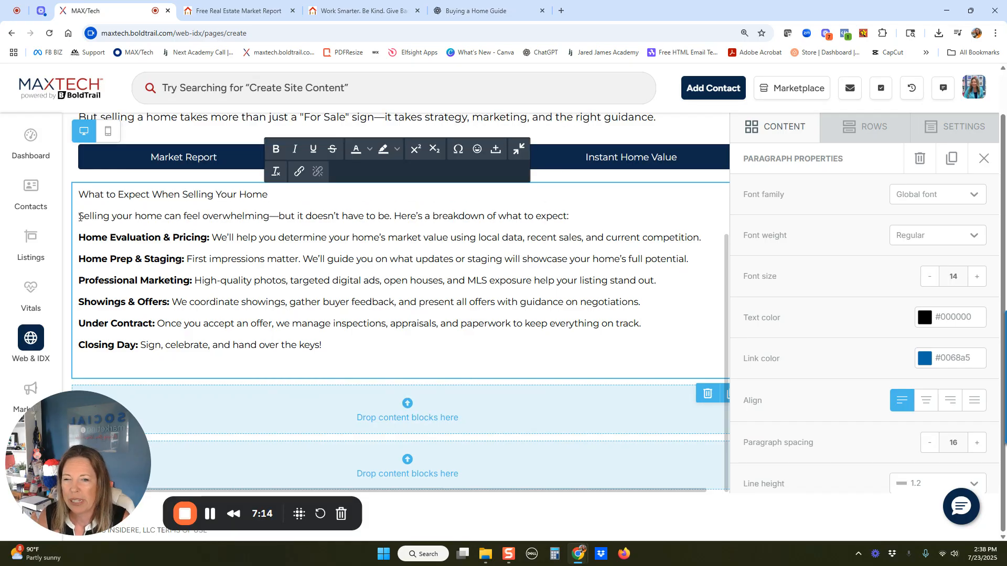
# Step: Make the "What to Expect When Selling Your Home" heading bold and remove the empty line after "Closing Day"
pyautogui.moveTo(229, 196); pyautogui.dragTo(83, 197)
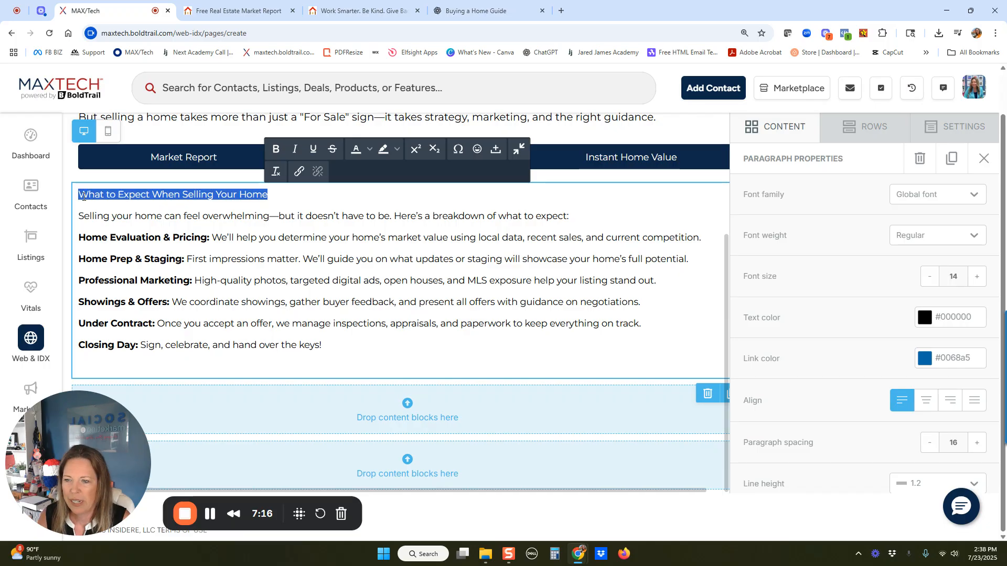
pyautogui.click(274, 150)
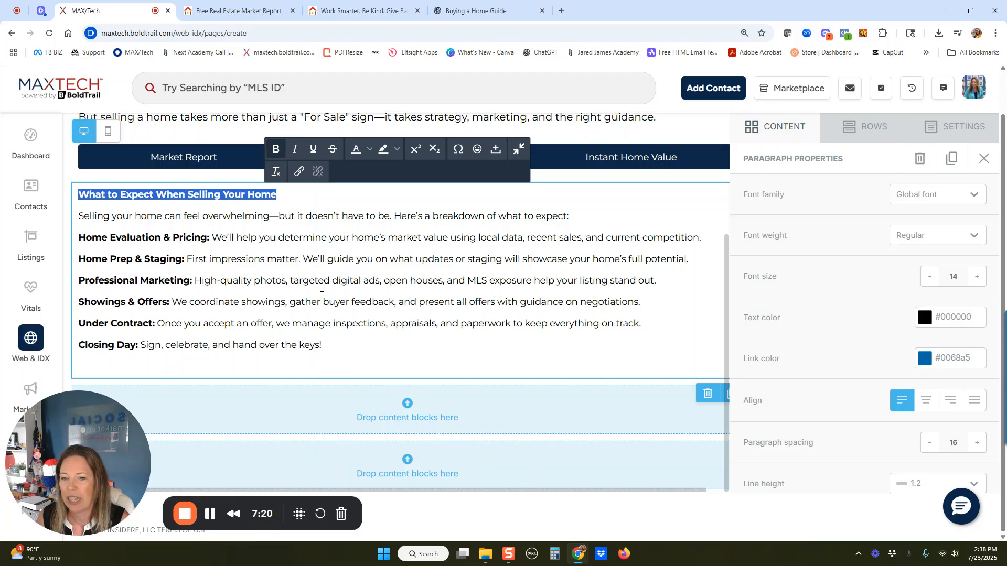
pyautogui.click(160, 369)
pyautogui.press('BackSpace')
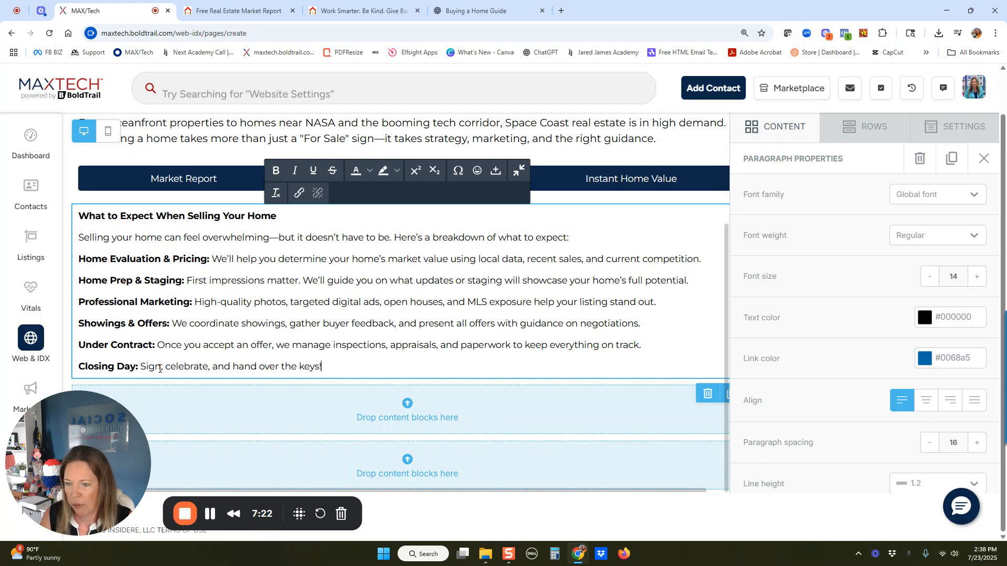
# Step: Switch to ChatGPT and copy the closing "Let's get your home SOLD." paragraph near the end of the response
pyautogui.click(454, 17)
pyautogui.scroll(-5, 367, 378)
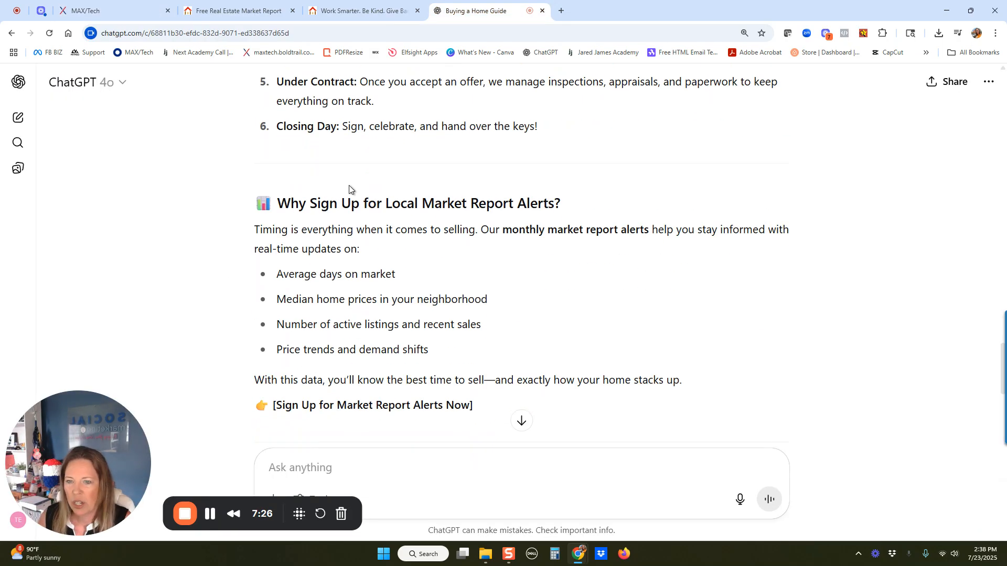
pyautogui.scroll(-4, 409, 249)
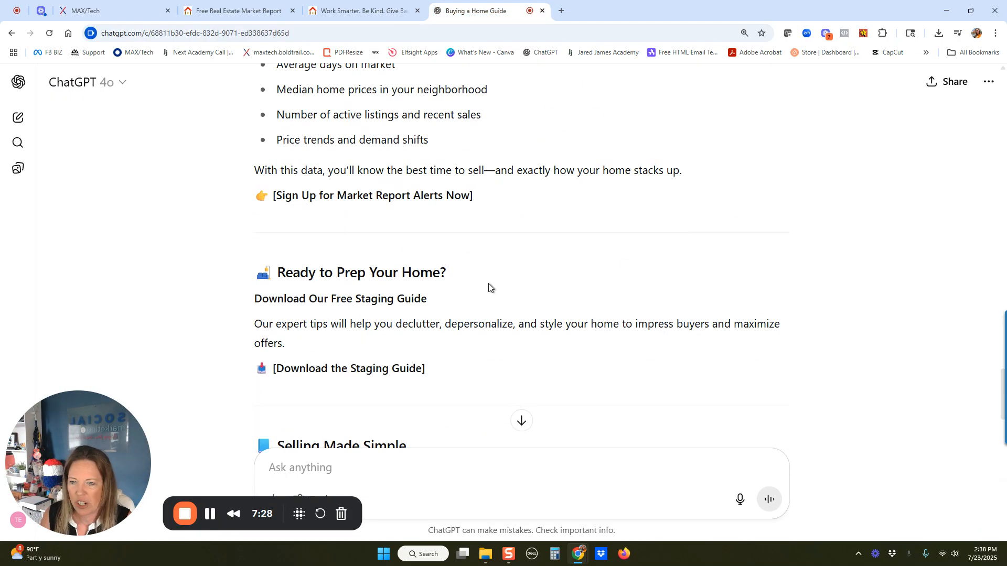
pyautogui.scroll(-4, 296, 313)
pyautogui.scroll(-4, 314, 282)
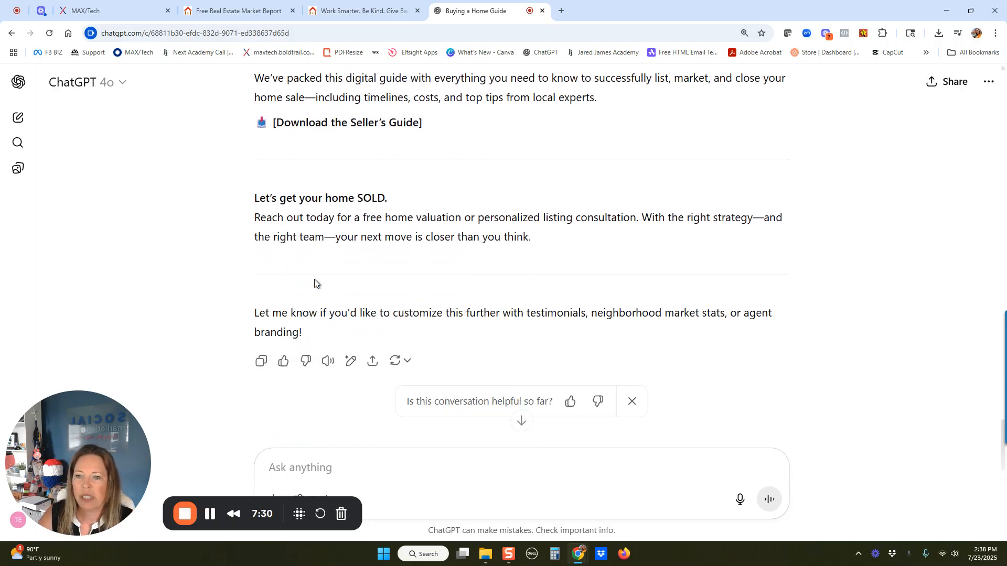
pyautogui.moveTo(252, 200); pyautogui.dragTo(544, 249)
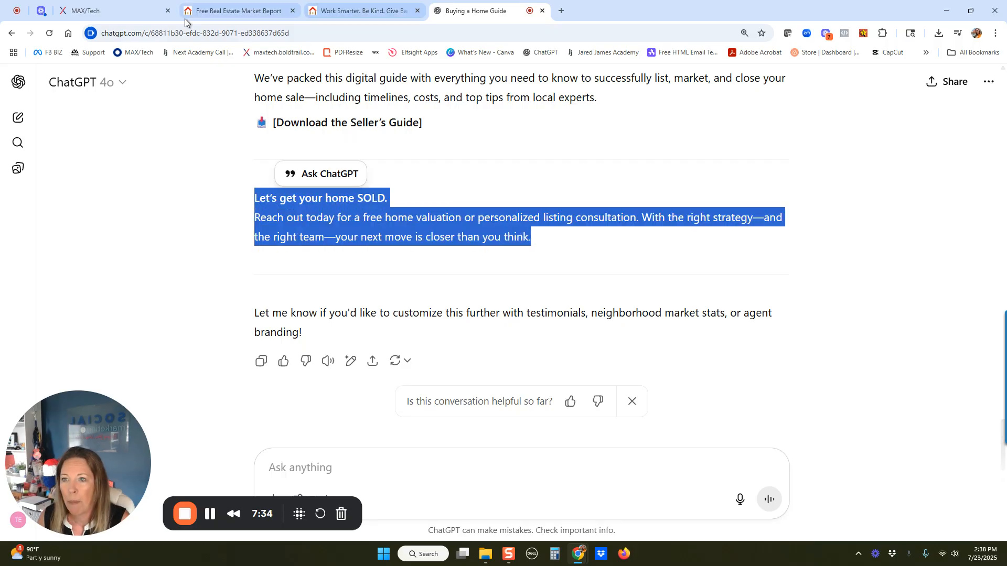
# Step: Return to the MAX/Tech page editor, add a paragraph block in the empty row below "Closing Day", and replace its placeholder with the copied closing text
pyautogui.click(119, 19)
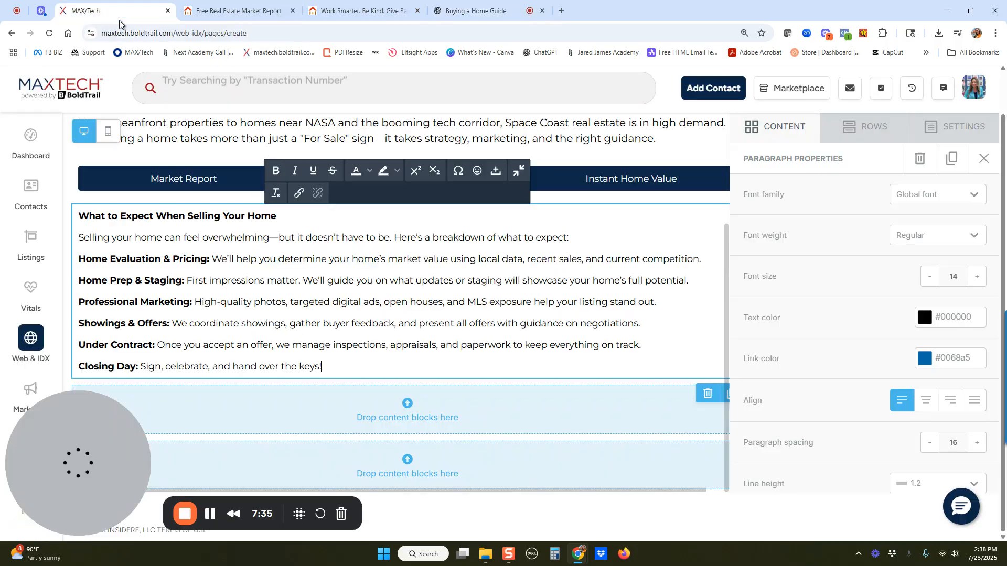
pyautogui.click(788, 128)
pyautogui.moveTo(865, 202); pyautogui.dragTo(425, 406)
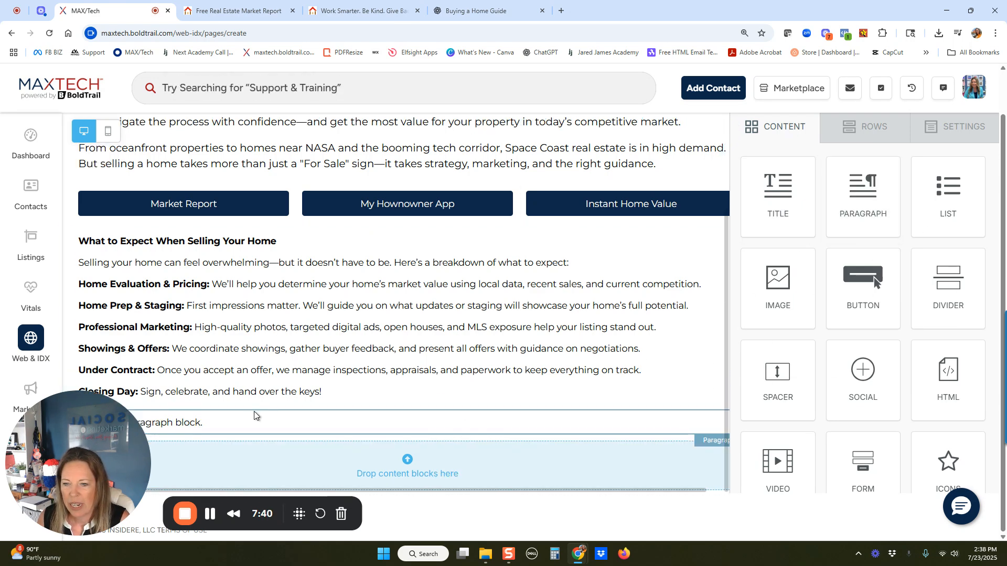
pyautogui.click(229, 420)
pyautogui.write('Ready to get your home SOLD.\\nContact me today for a free home valuation or personalized listing consultation. With the right strategy—and the right team—your next move is closer than you think.')
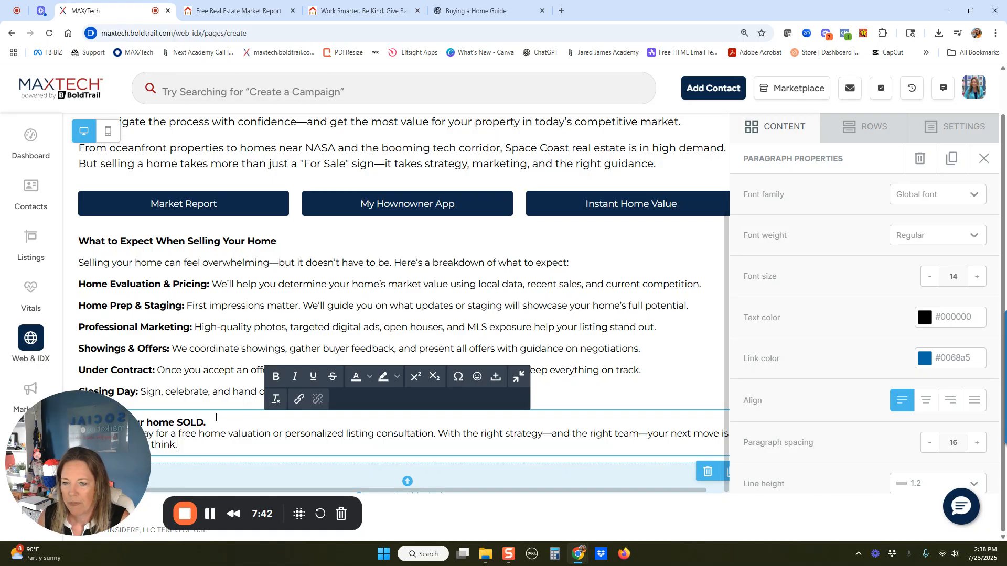
# Step: Set the "Let's get your home SOLD." paragraph block's font size to 16 and line height to 1.5
pyautogui.click(976, 276)
pyautogui.click(977, 276)
pyautogui.scroll(-4, 902, 457)
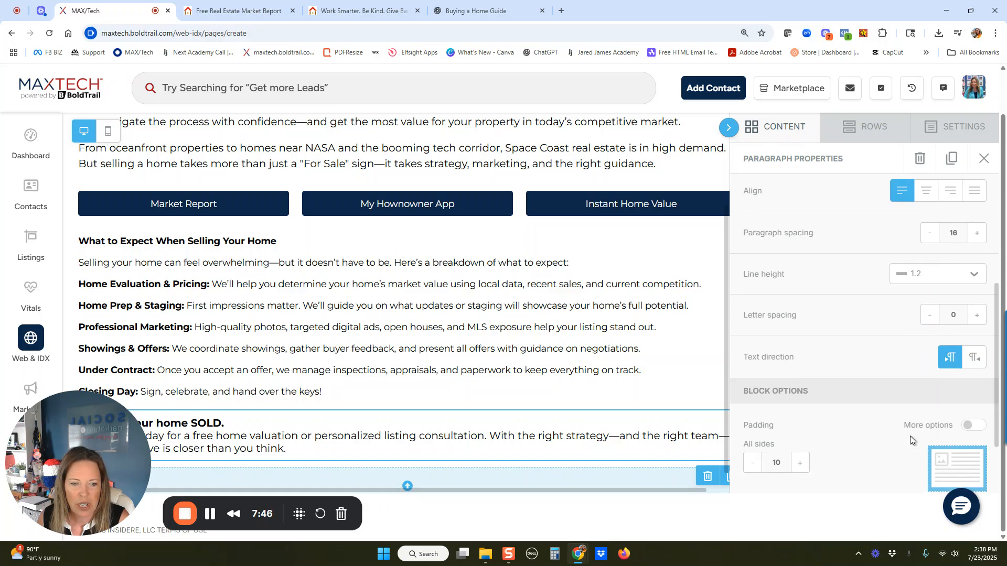
pyautogui.click(926, 274)
pyautogui.click(922, 322)
pyautogui.scroll(1, 367, 404)
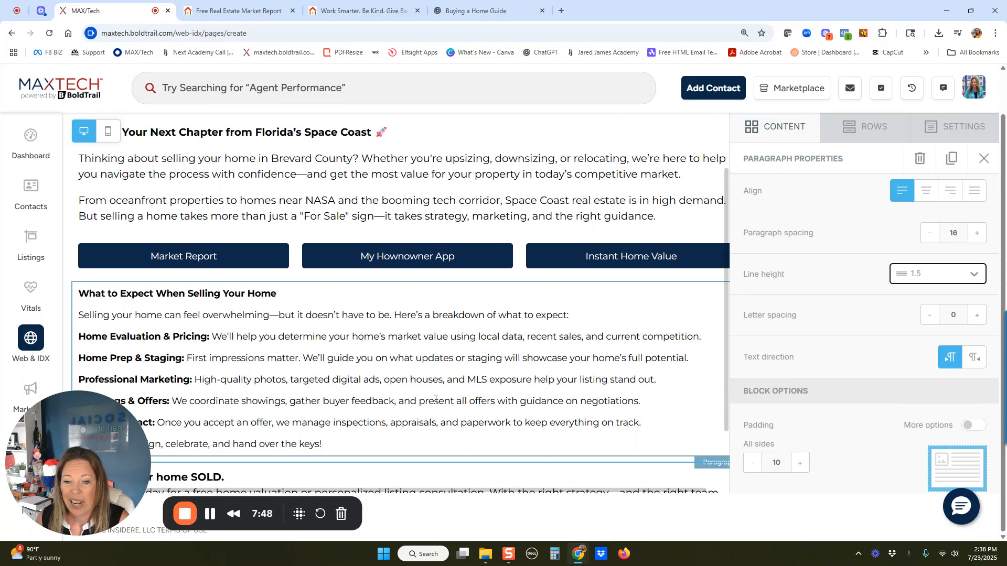
# Step: Add an empty row with two equal columns directly below the "Let's get your home SOLD." paragraph
pyautogui.click(776, 127)
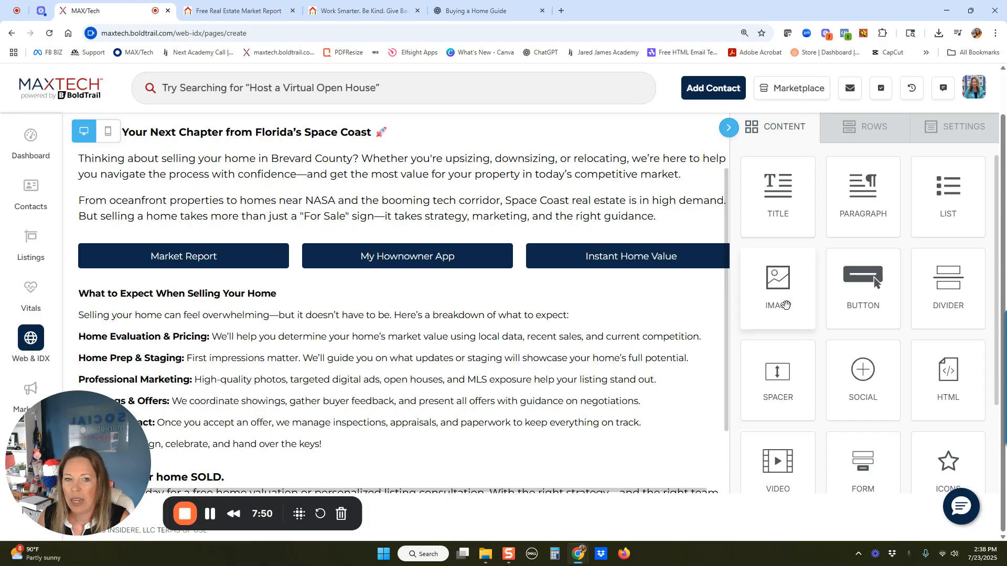
pyautogui.scroll(-2, 453, 367)
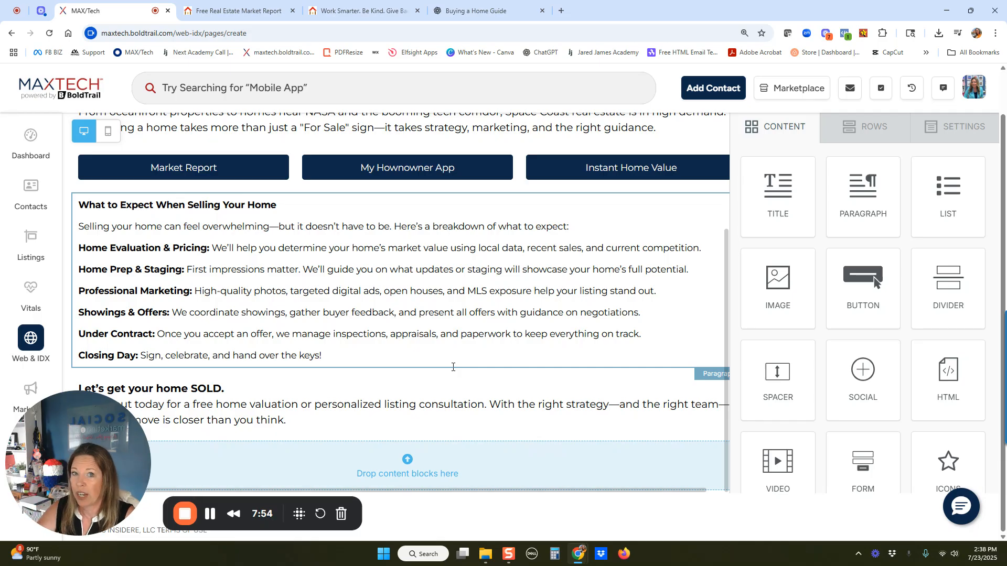
pyautogui.click(865, 137)
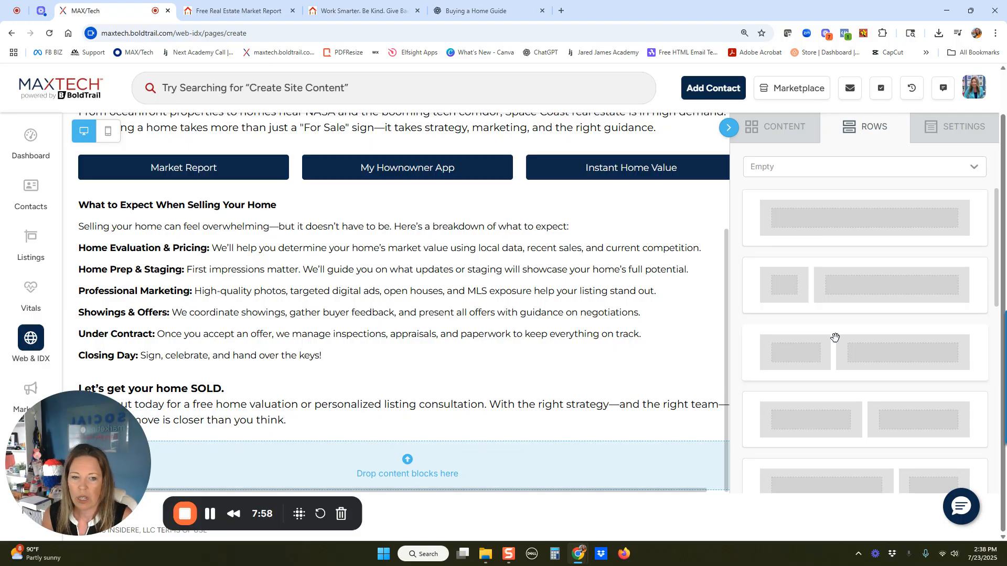
pyautogui.scroll(-3, 835, 334)
pyautogui.moveTo(865, 261); pyautogui.dragTo(498, 461)
# Step: Duplicate the "My Hownowner App" button and move the copy into the right column of the new two-column row
pyautogui.scroll(3, 593, 421)
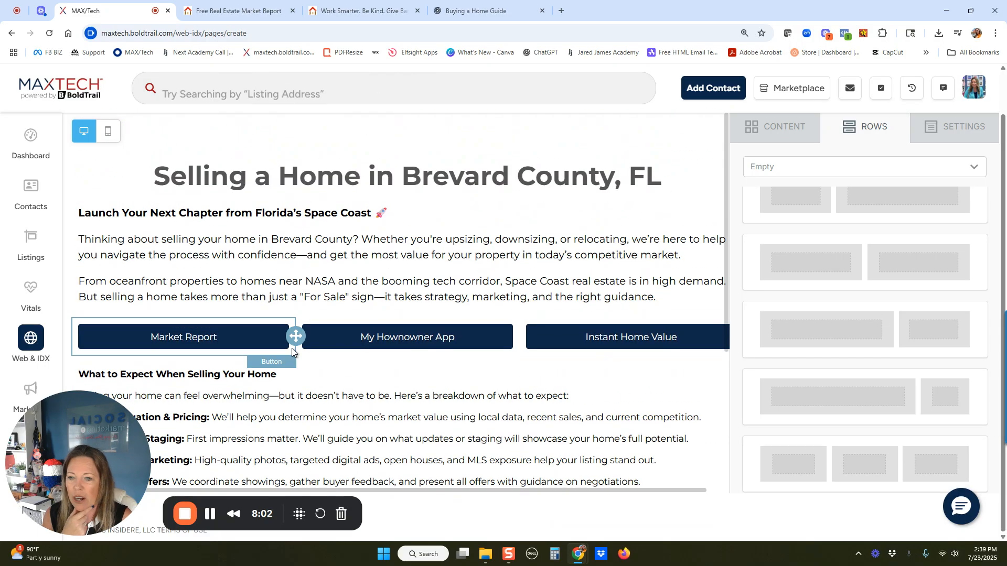
pyautogui.scroll(-3, 292, 348)
pyautogui.click(390, 181)
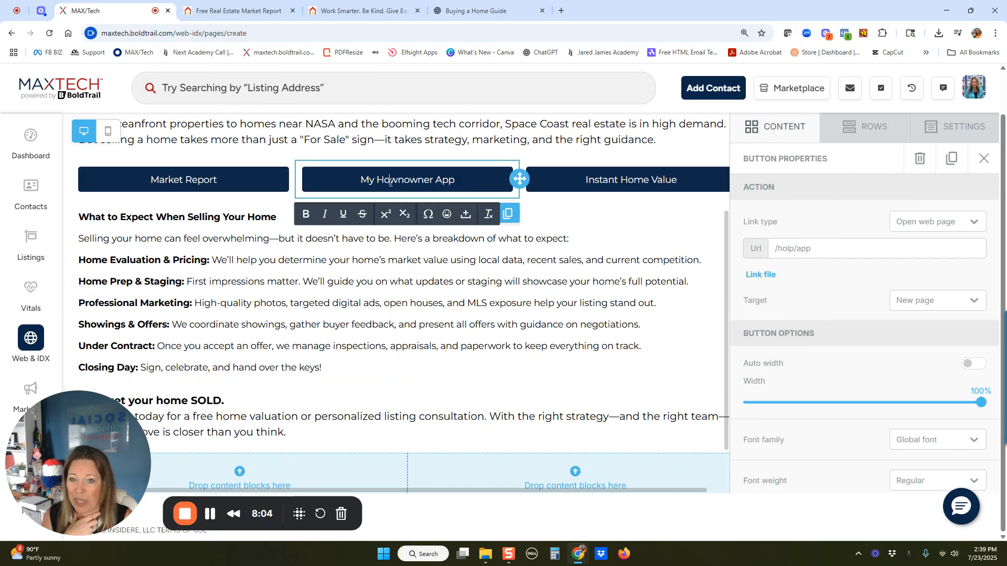
pyautogui.click(509, 217)
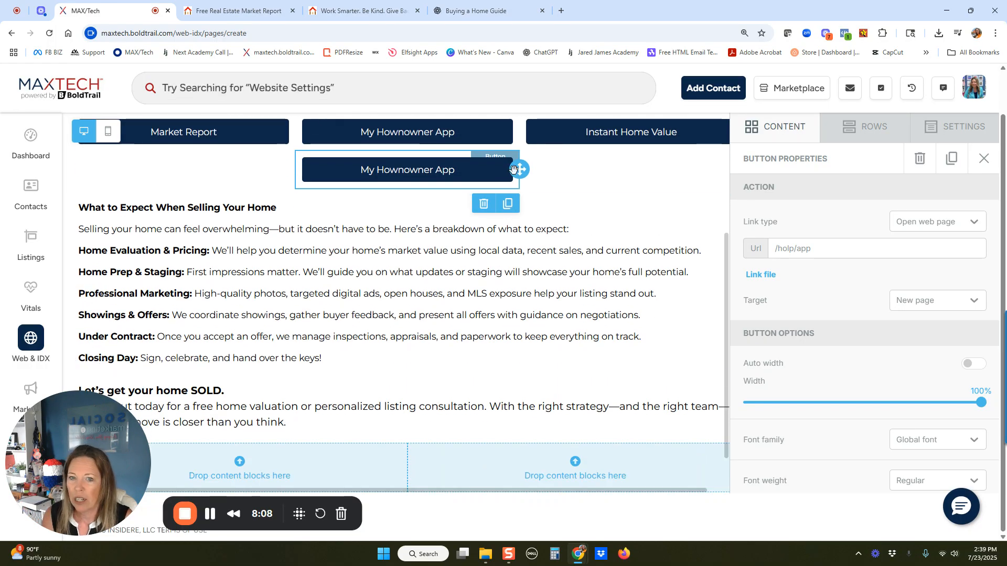
pyautogui.moveTo(518, 169); pyautogui.dragTo(593, 470)
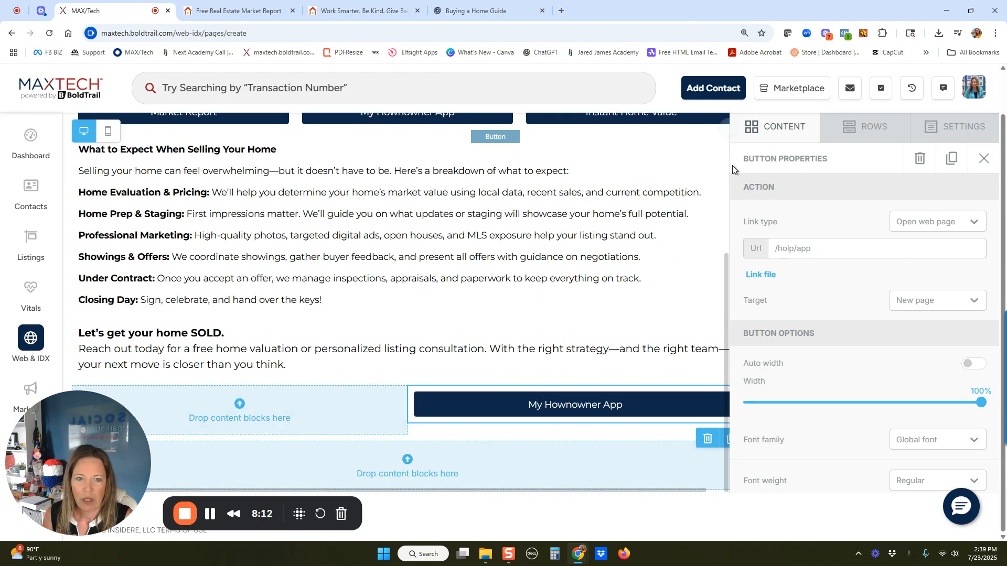
# Step: Duplicate the button in the two-column row and move the copy into the empty left column
pyautogui.click(727, 129)
pyautogui.click(850, 440)
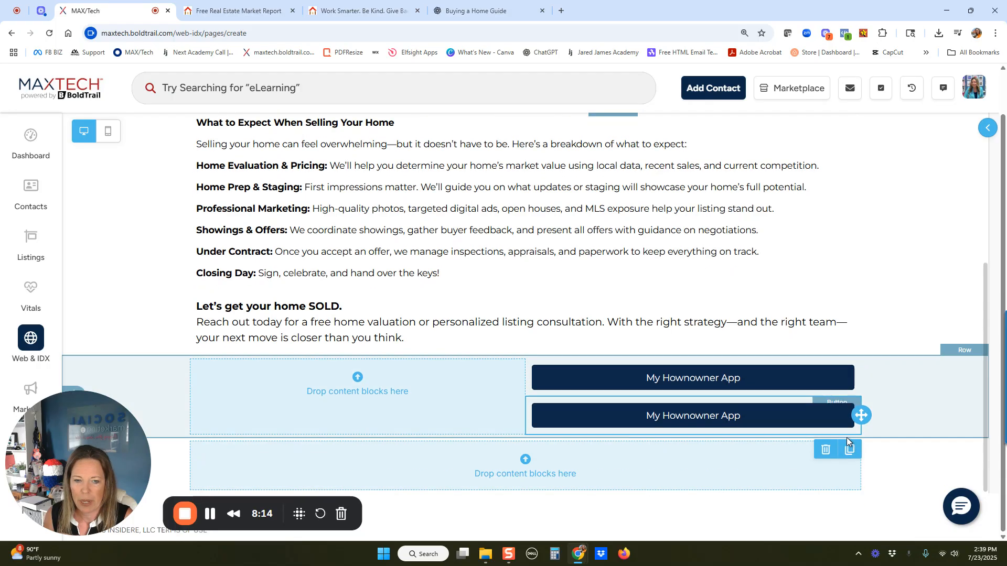
pyautogui.moveTo(862, 415); pyautogui.dragTo(395, 378)
# Step: Relabel the left button in the two-column row "Download Seller Guide" and the right one "Download Staging Guide"
pyautogui.click(329, 416)
pyautogui.moveTo(310, 415); pyautogui.dragTo(405, 416)
pyautogui.write('Download ')
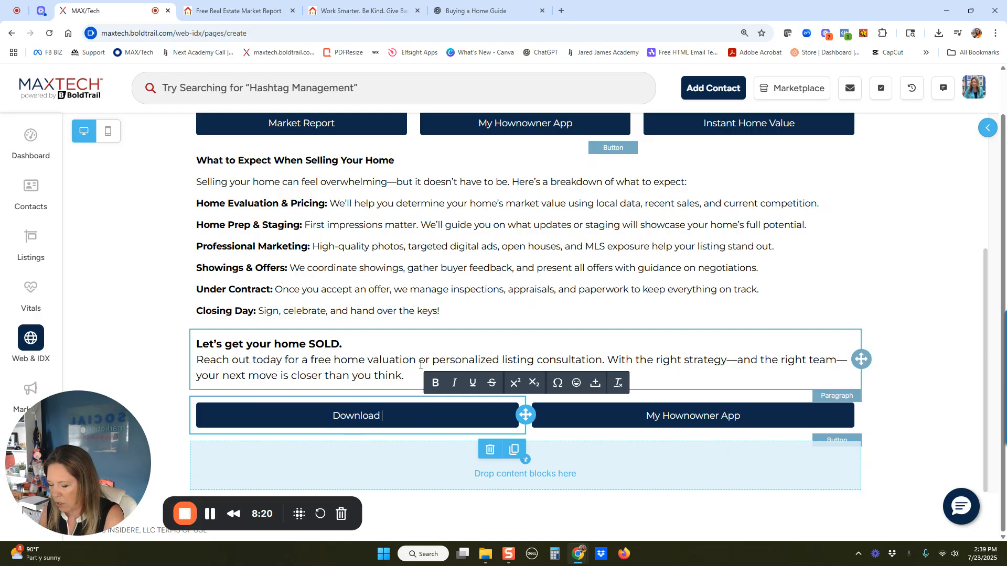
pyautogui.write('Seller Guide')
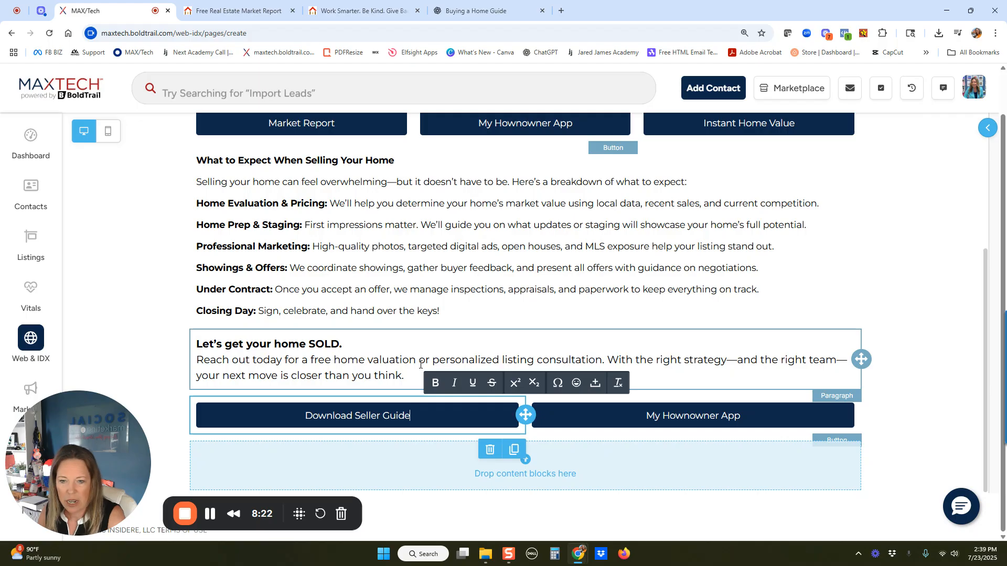
pyautogui.doubleClick(669, 416)
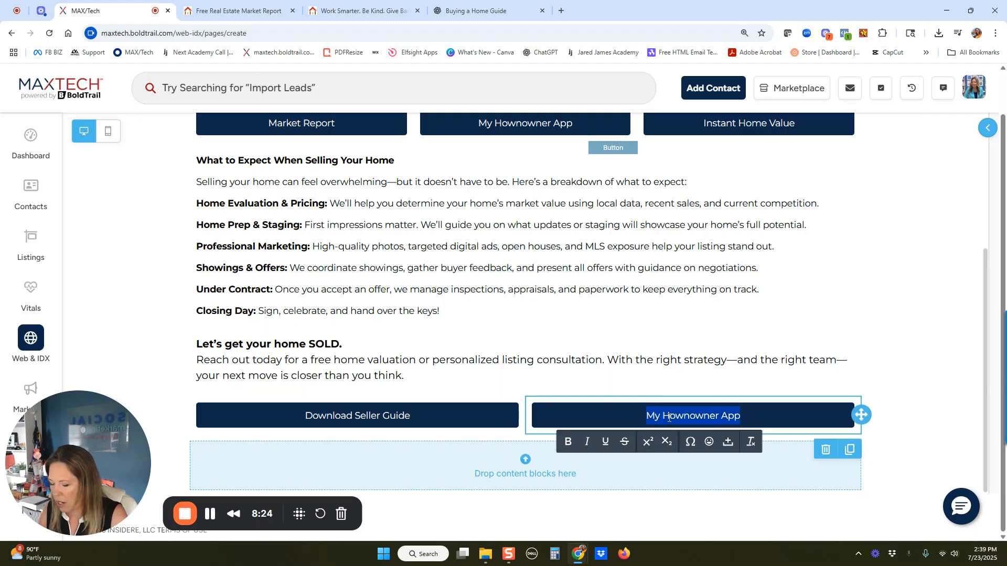
pyautogui.write('Download Staging Guide')
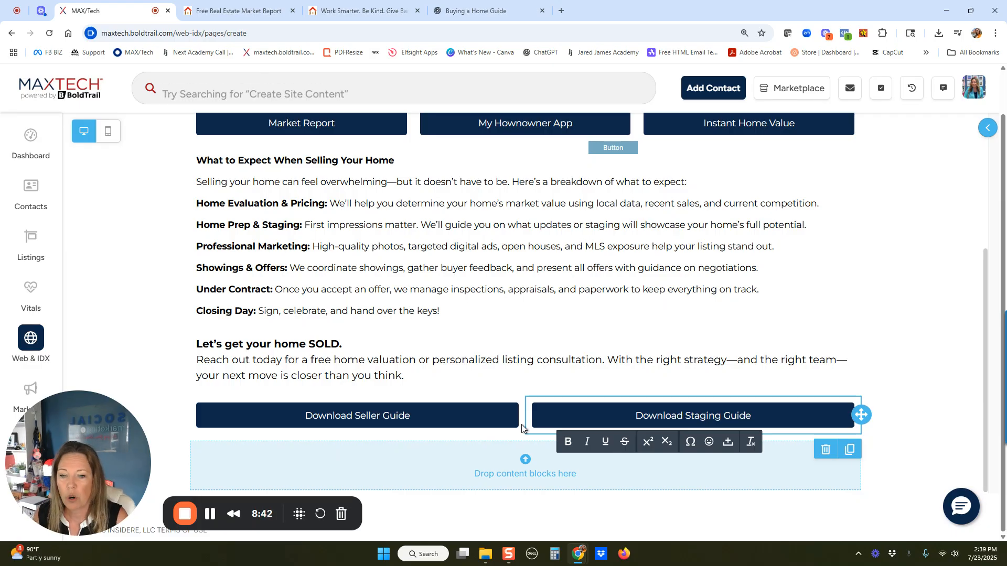
# Step: Open the "Download Seller Guide" button's properties and copy the path /pages/sellersguide from the Seller's Guide page on the live website
pyautogui.click(479, 423)
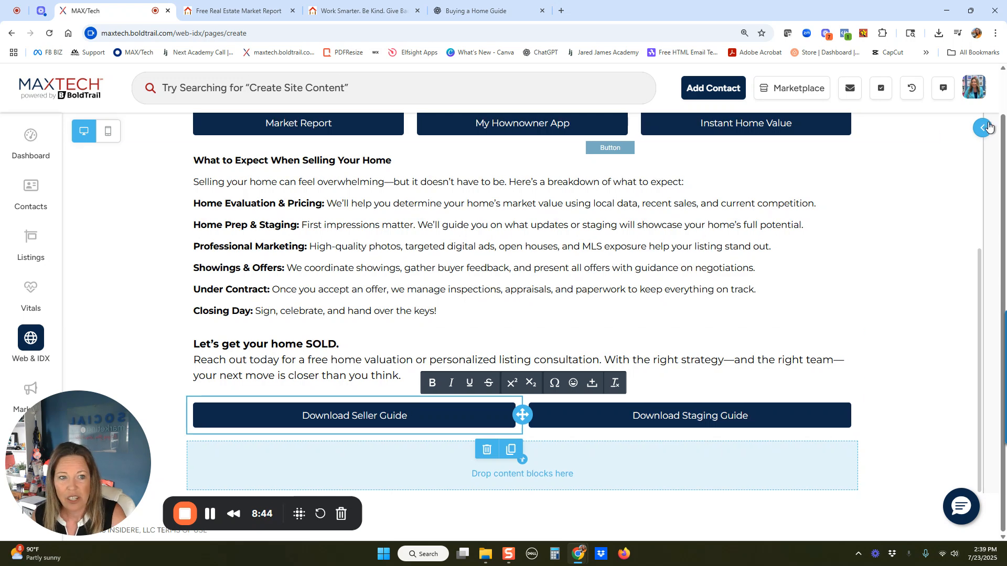
pyautogui.click(987, 128)
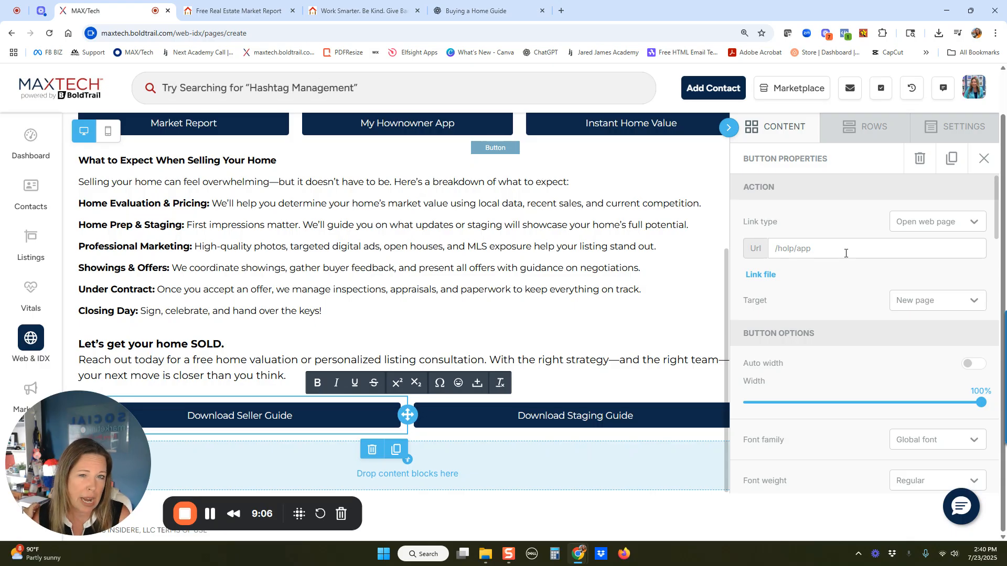
pyautogui.click(249, 12)
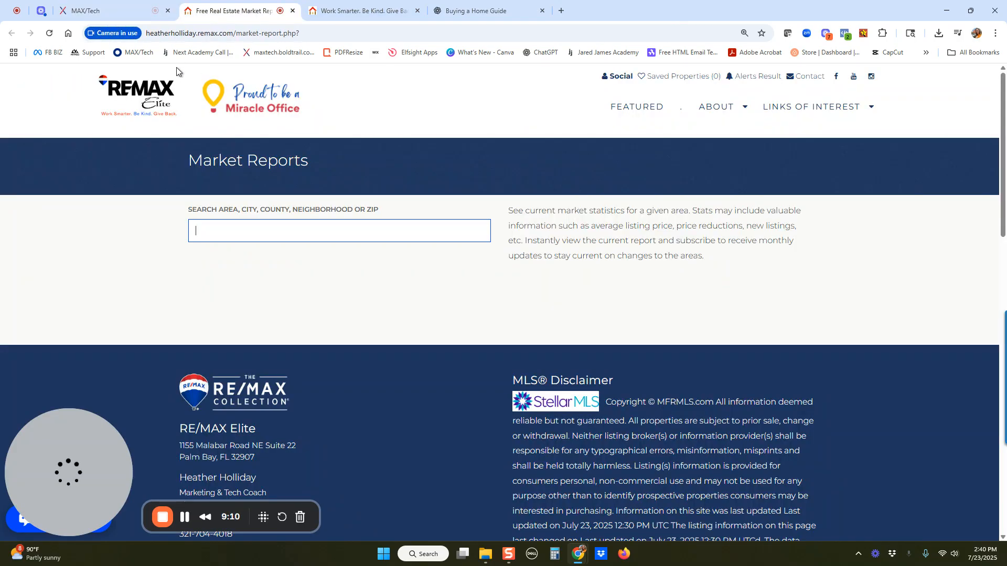
pyautogui.click(137, 96)
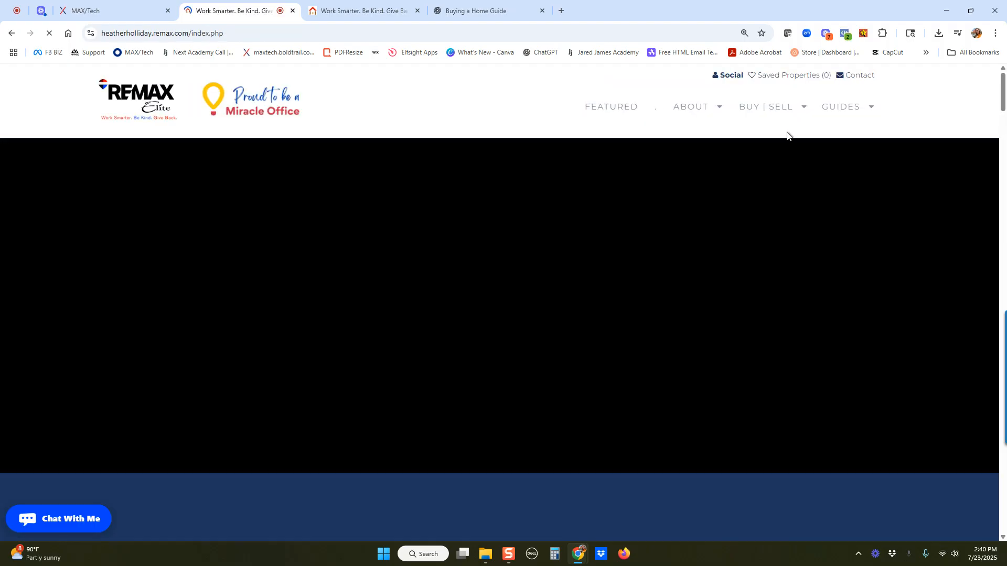
pyautogui.moveTo(844, 107)
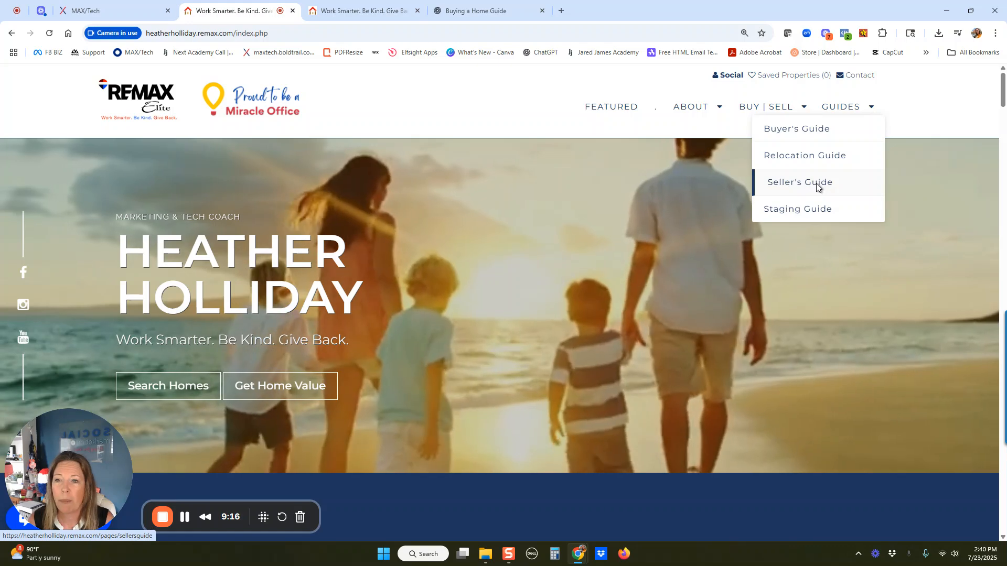
pyautogui.click(817, 184)
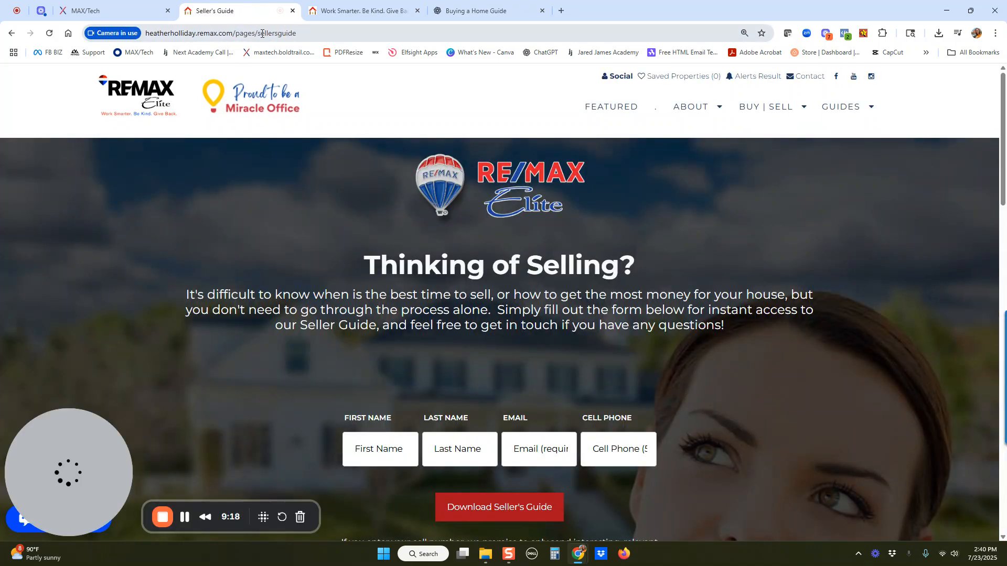
pyautogui.moveTo(303, 37); pyautogui.dragTo(234, 35)
pyautogui.hotkey('ctrl', 'c')
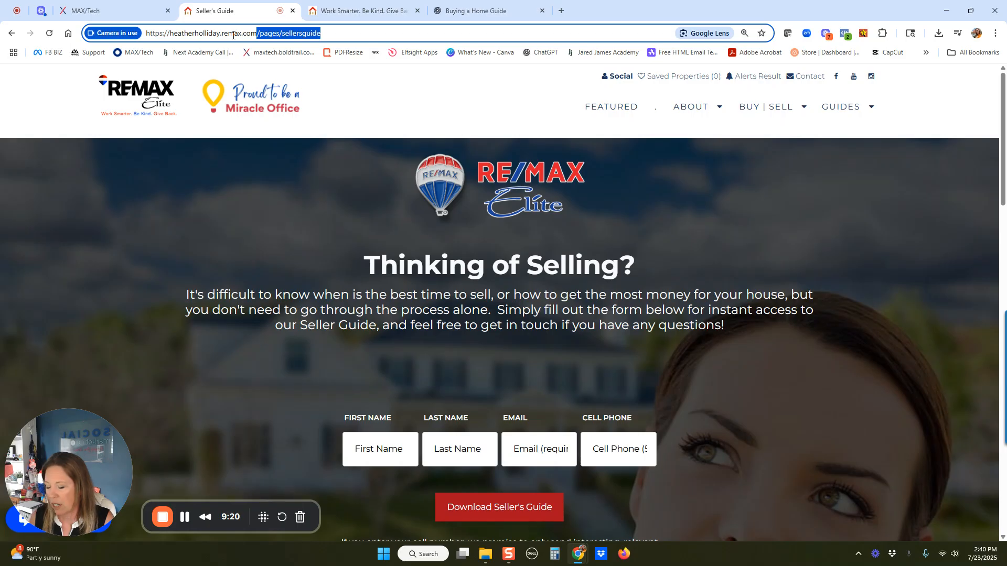
pyautogui.scroll(-5, 642, 402)
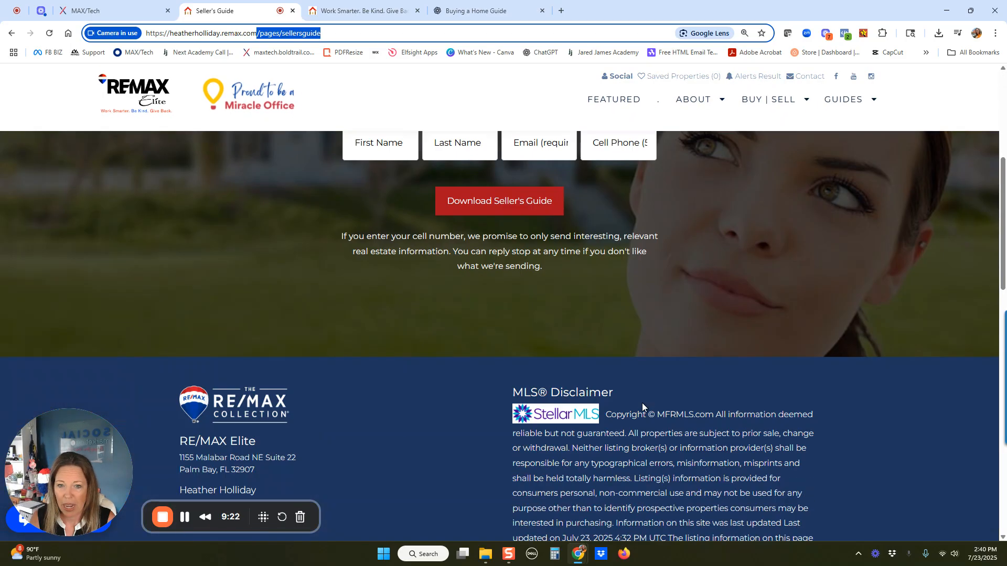
pyautogui.scroll(5, 747, 292)
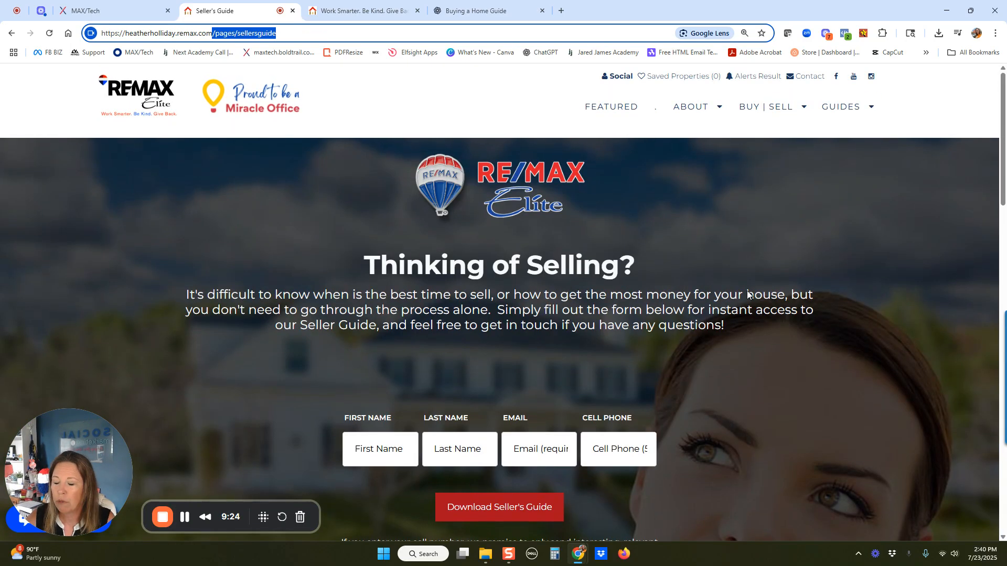
# Step: Return to the page builder and set the "Download Seller Guide" button's URL to /pages/sellersguide
pyautogui.click(93, 12)
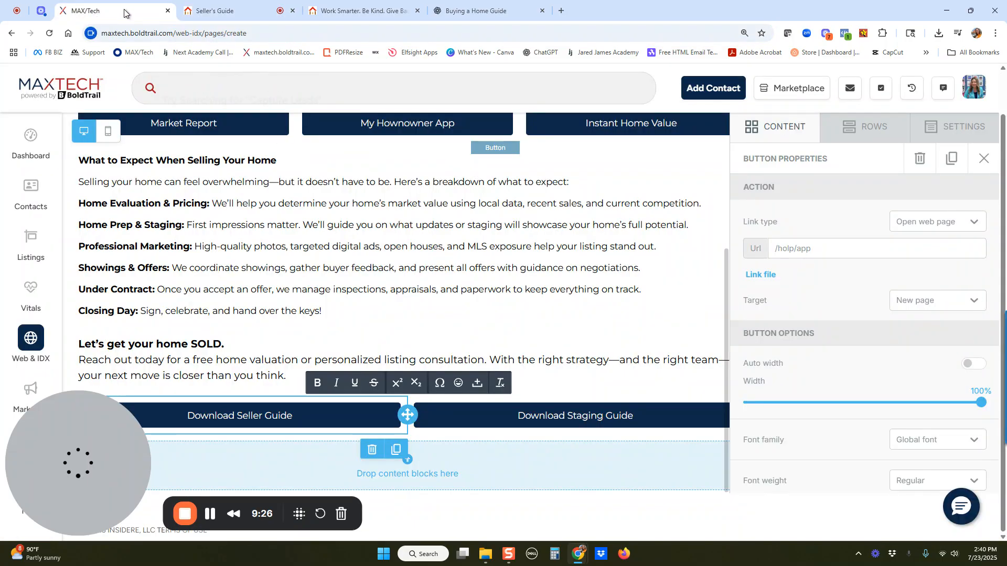
pyautogui.doubleClick(812, 249)
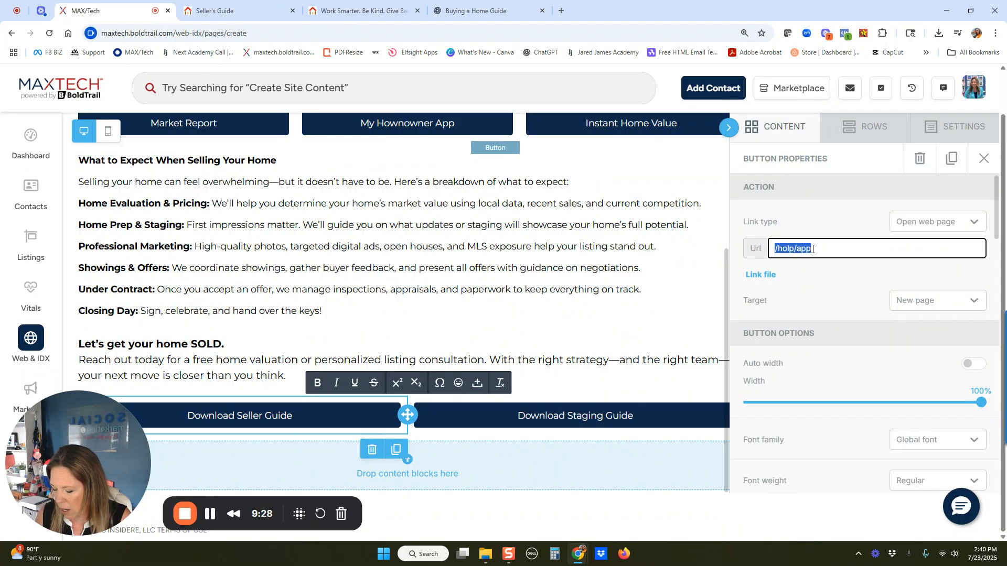
pyautogui.hotkey('ctrl', 'v')
# Step: Select the "Download Staging Guide" button and copy the address of the live website's Staging Guide link
pyautogui.click(580, 418)
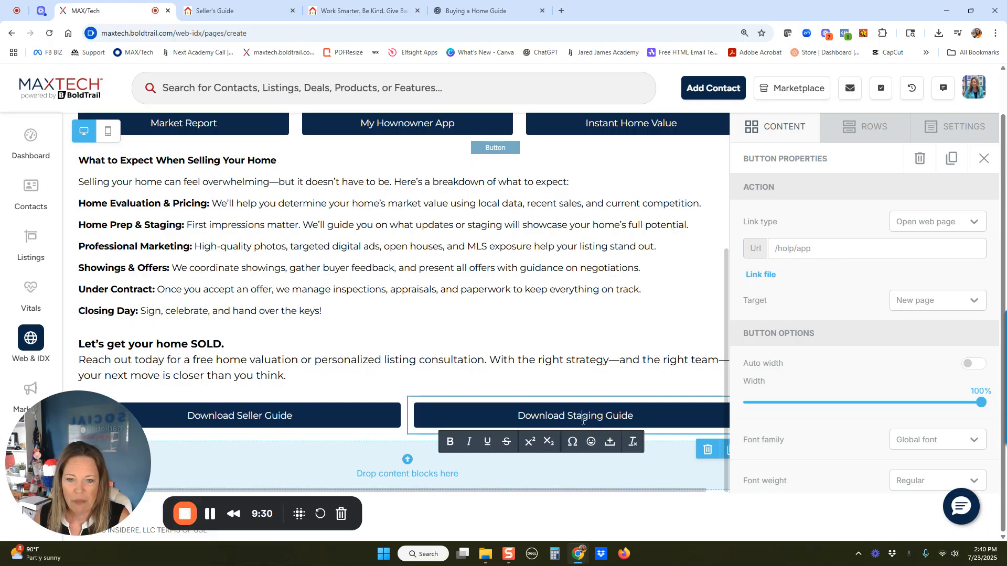
pyautogui.click(239, 15)
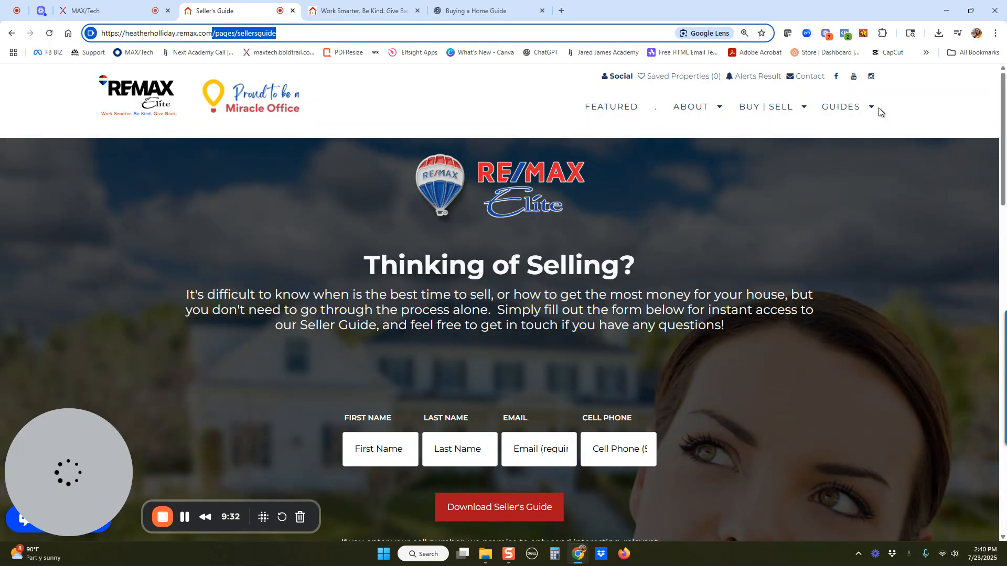
pyautogui.moveTo(879, 108)
pyautogui.rightClick(795, 208)
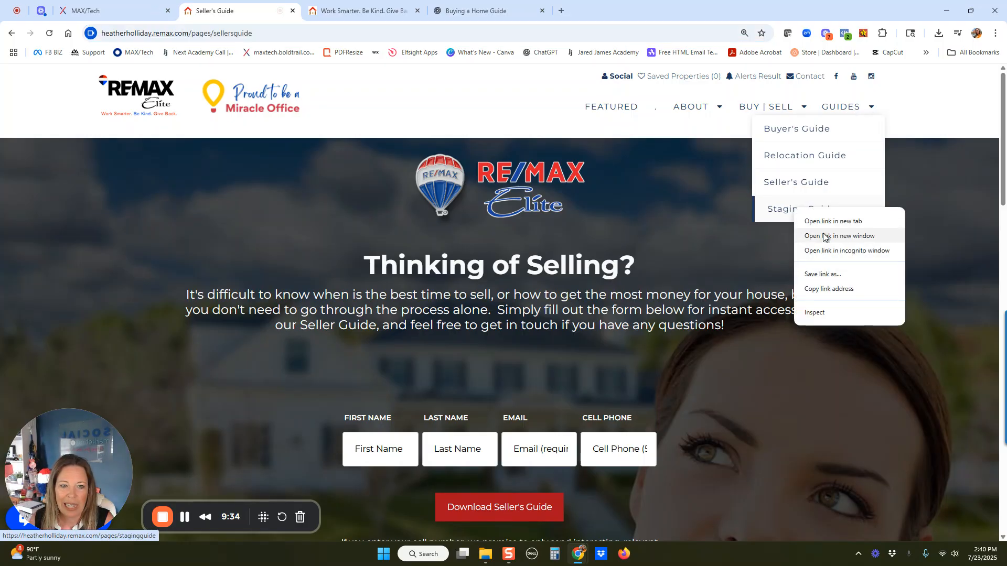
pyautogui.click(824, 289)
# Step: Replace the "Download Staging Guide" button's URL with the copied address, trimmed to /pages/stagingguide
pyautogui.click(115, 11)
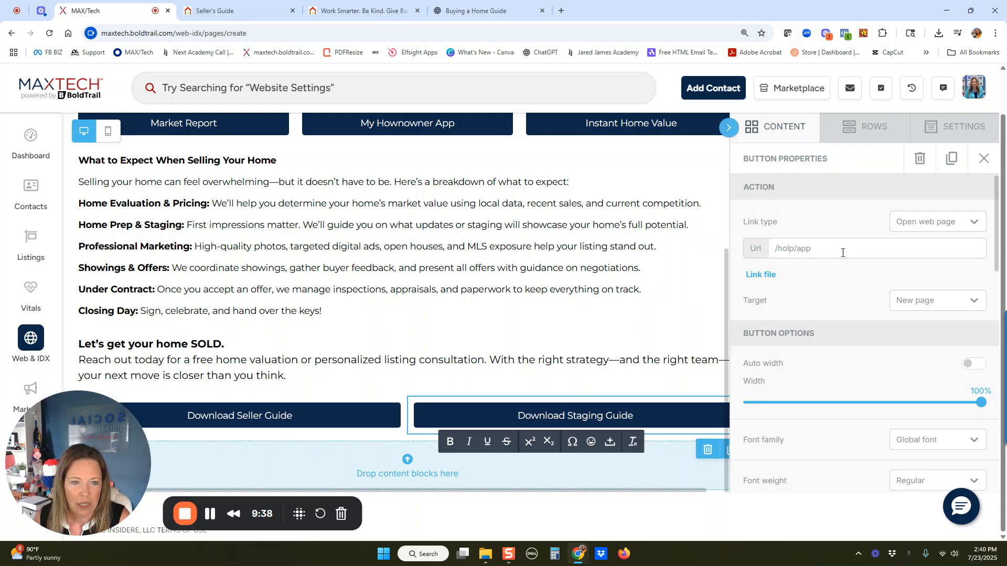
pyautogui.tripleClick(777, 249)
pyautogui.hotkey('ctrl', 'v')
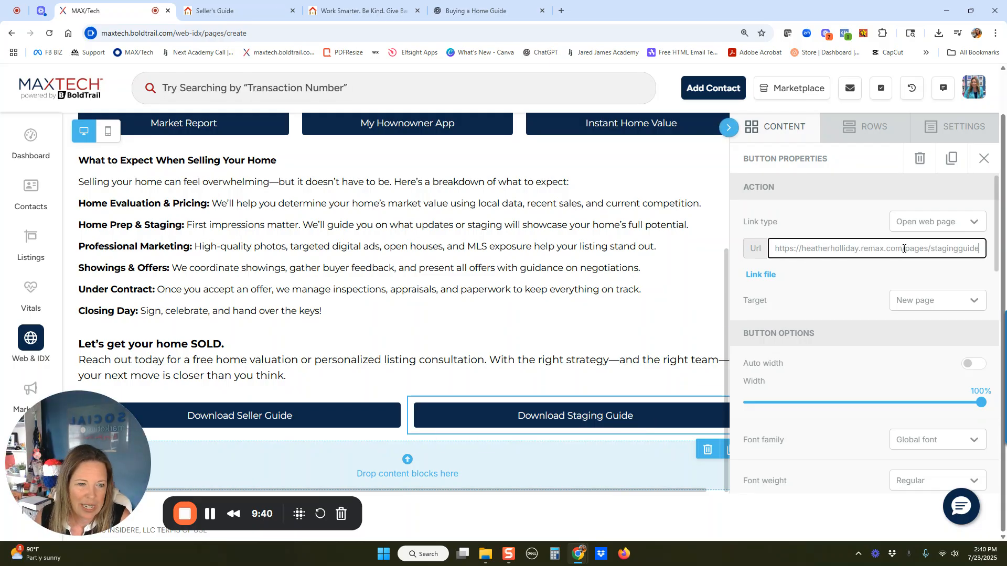
pyautogui.moveTo(901, 248); pyautogui.dragTo(771, 249)
pyautogui.press('BackSpace')
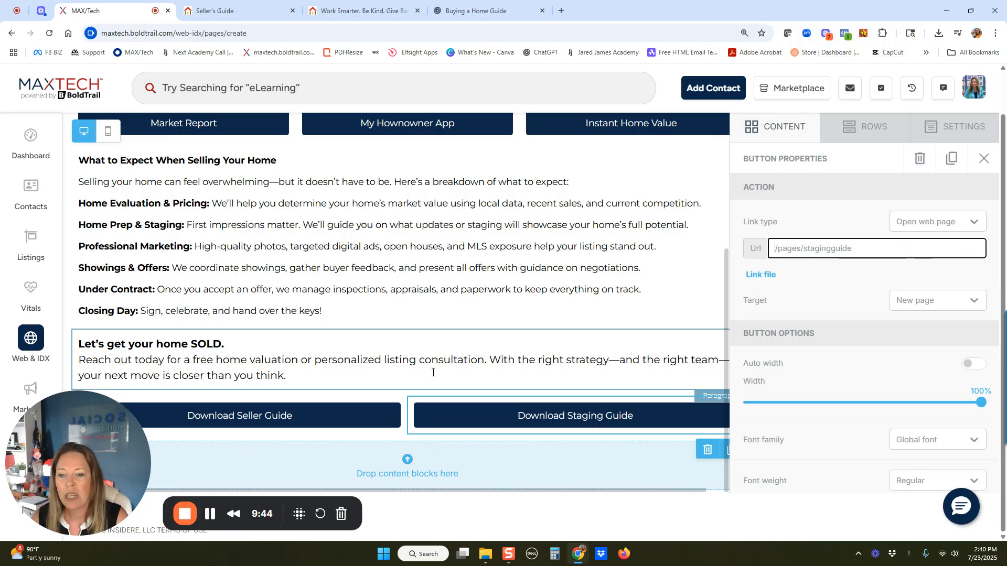
# Step: Add an empty row with a wide left and a narrow right column between the intro paragraph and the three resource buttons
pyautogui.click(787, 124)
pyautogui.scroll(4, 390, 279)
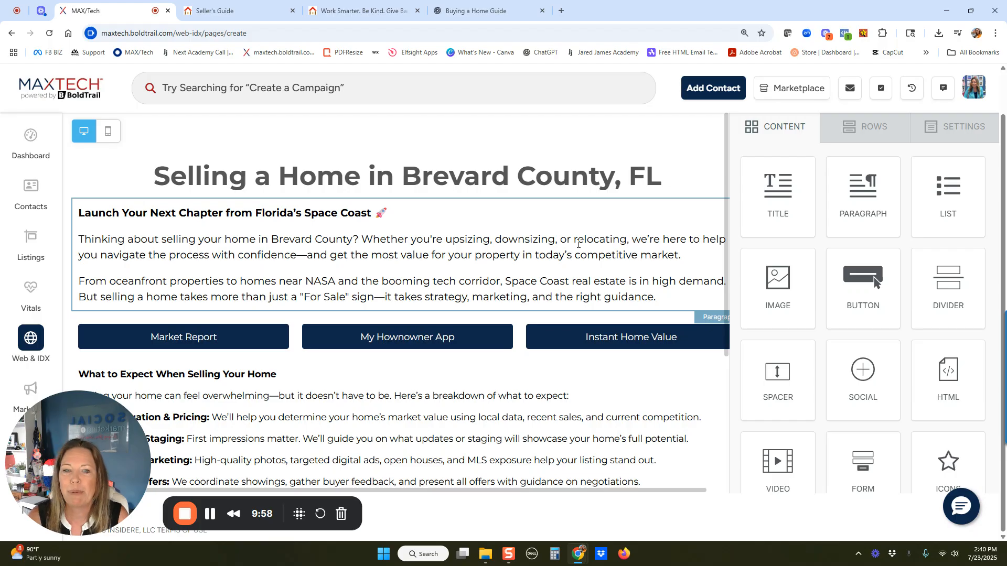
pyautogui.moveTo(776, 278)
pyautogui.mouseDown()
pyautogui.moveTo(140, 249)
pyautogui.moveTo(78, 262)
pyautogui.moveTo(79, 233)
pyautogui.moveTo(682, 247)
pyautogui.moveTo(769, 287)
pyautogui.moveTo(777, 278)
pyautogui.mouseUp()
pyautogui.click(870, 128)
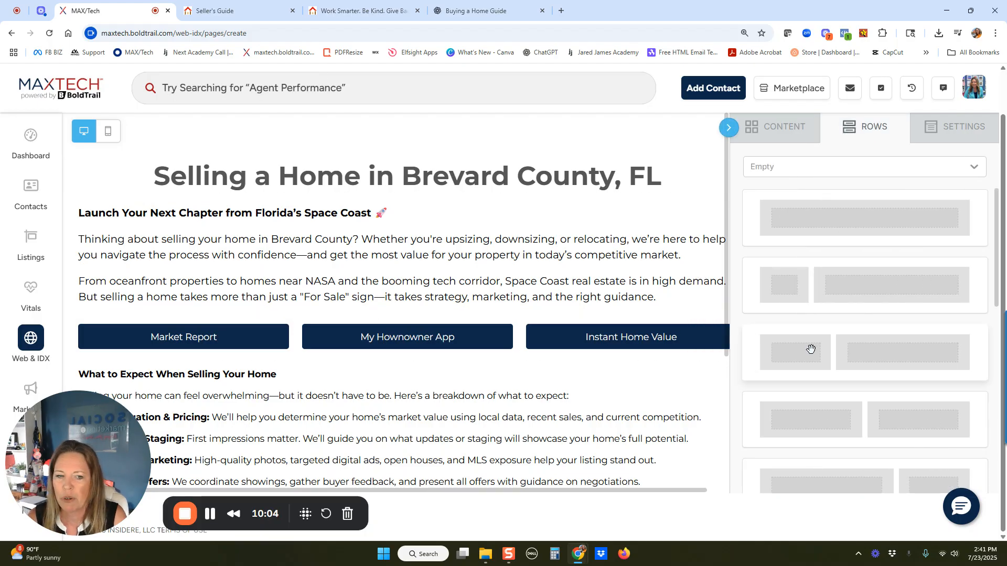
pyautogui.scroll(-5, 811, 350)
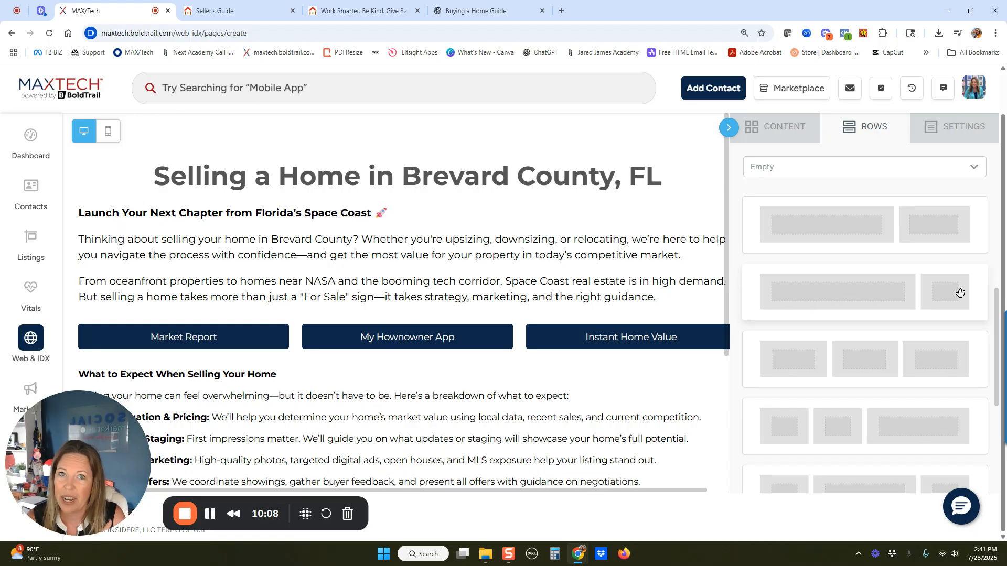
pyautogui.moveTo(843, 293); pyautogui.dragTo(540, 286)
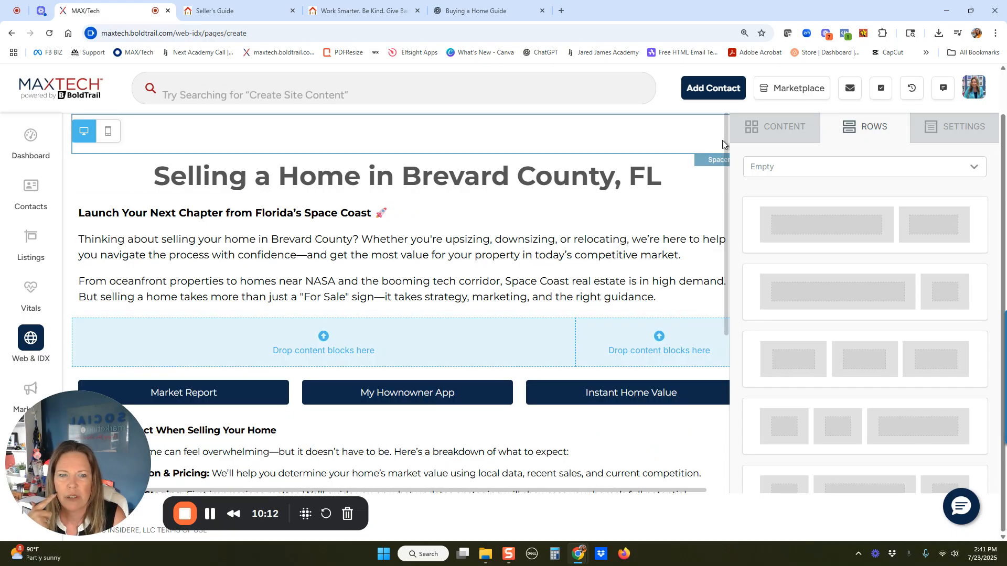
# Step: Place an image block in the new row's narrow right column and move the "Launch Your Next Chapter" paragraph into the wide left column
pyautogui.click(767, 128)
pyautogui.moveTo(767, 278); pyautogui.dragTo(671, 346)
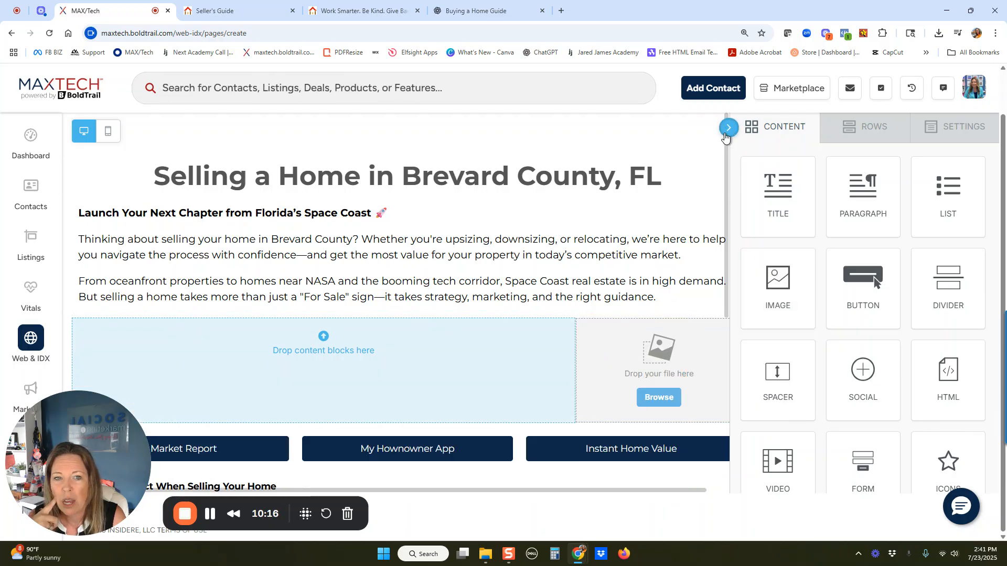
pyautogui.click(728, 129)
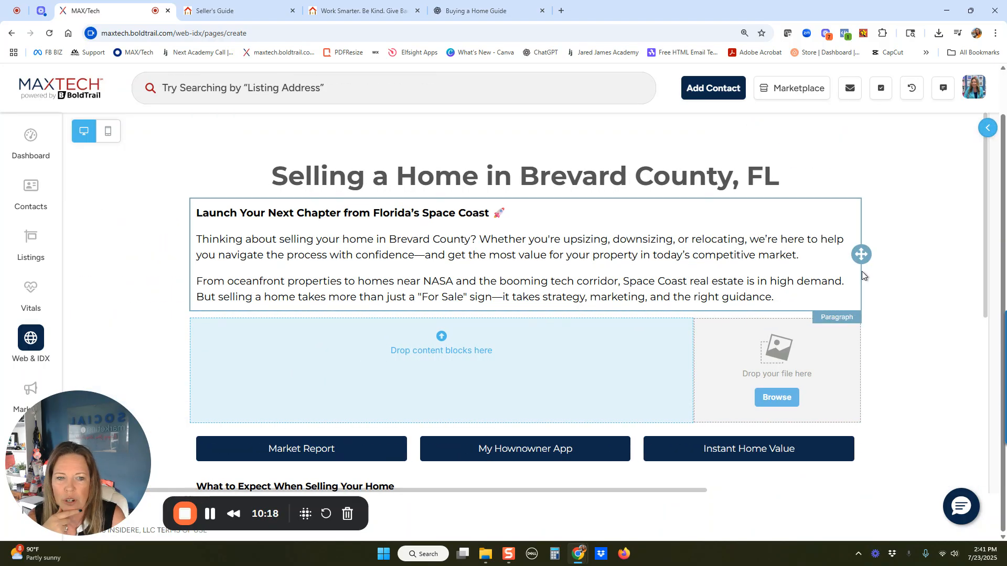
pyautogui.moveTo(861, 255); pyautogui.dragTo(551, 343)
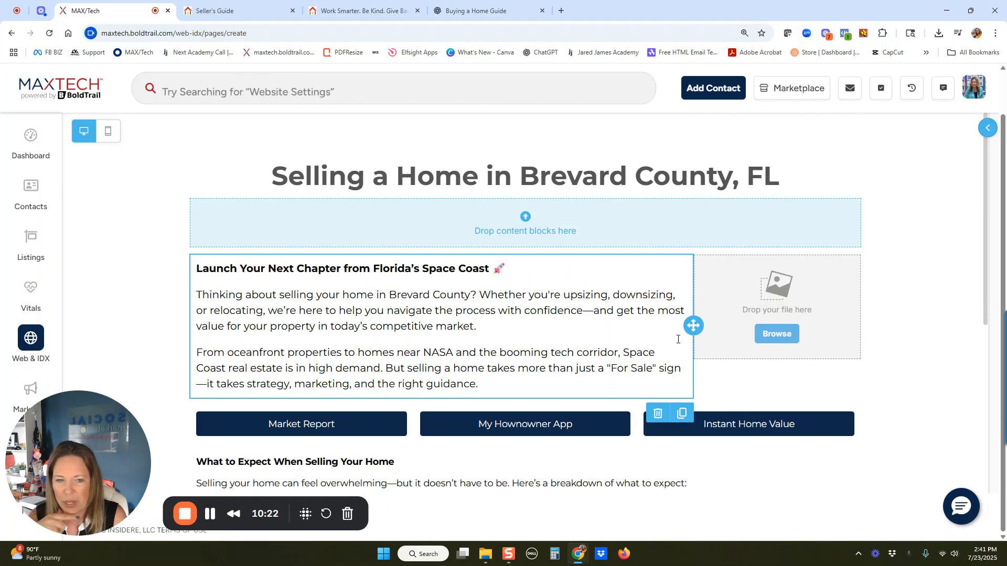
# Step: Insert the picture "Brevard Aerial Light.png" from the file manager into the image block beside the intro paragraph
pyautogui.hotkey('ctrl', '-')
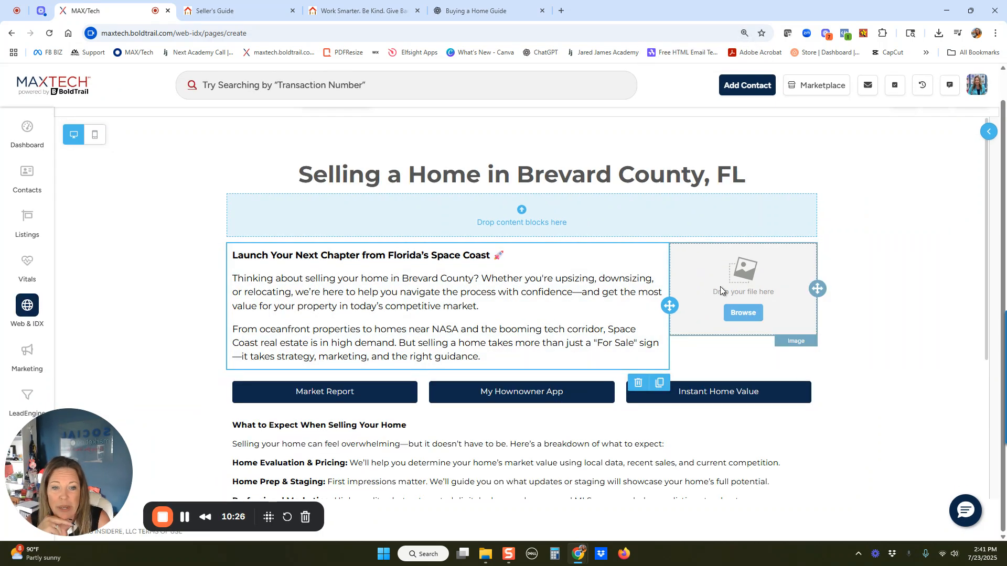
pyautogui.click(741, 313)
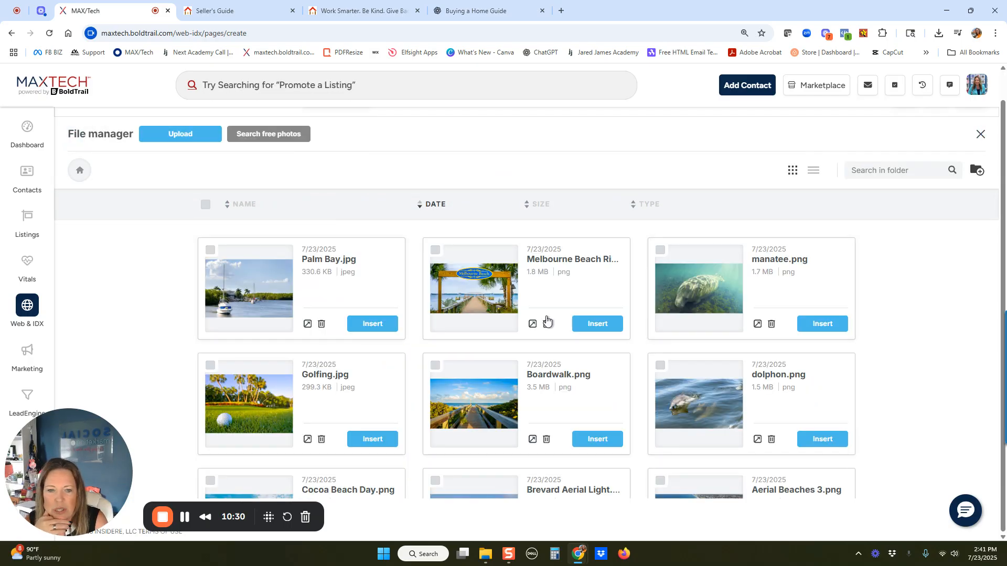
pyautogui.scroll(-3, 599, 367)
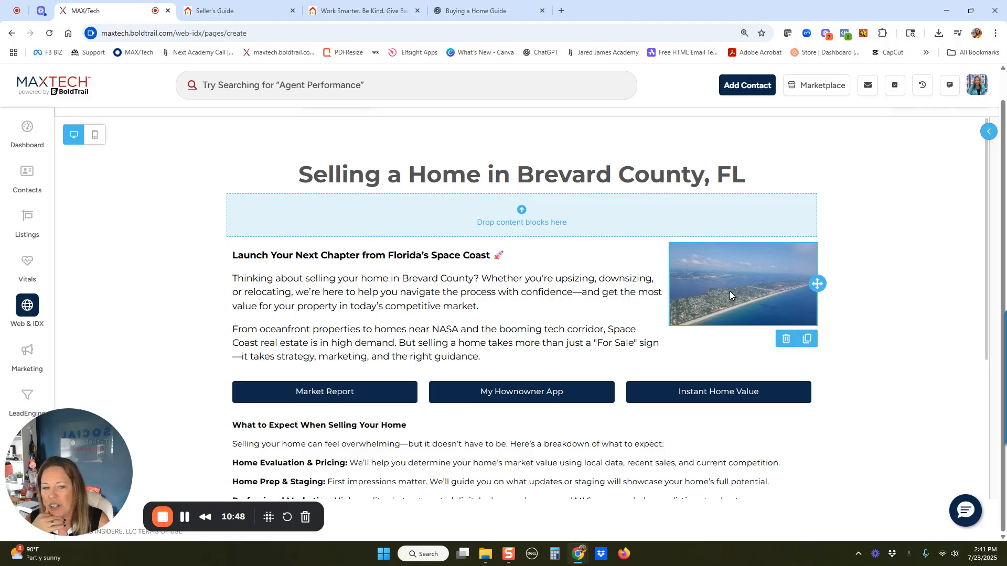
# Step: Add a video block to the empty row below the two guide download buttons
pyautogui.scroll(-3, 868, 394)
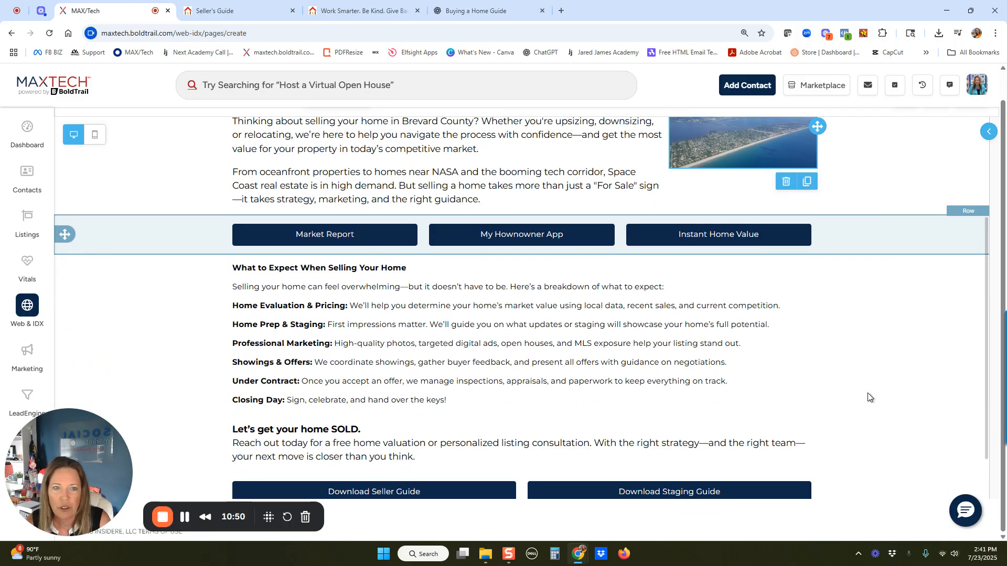
pyautogui.scroll(-1, 868, 392)
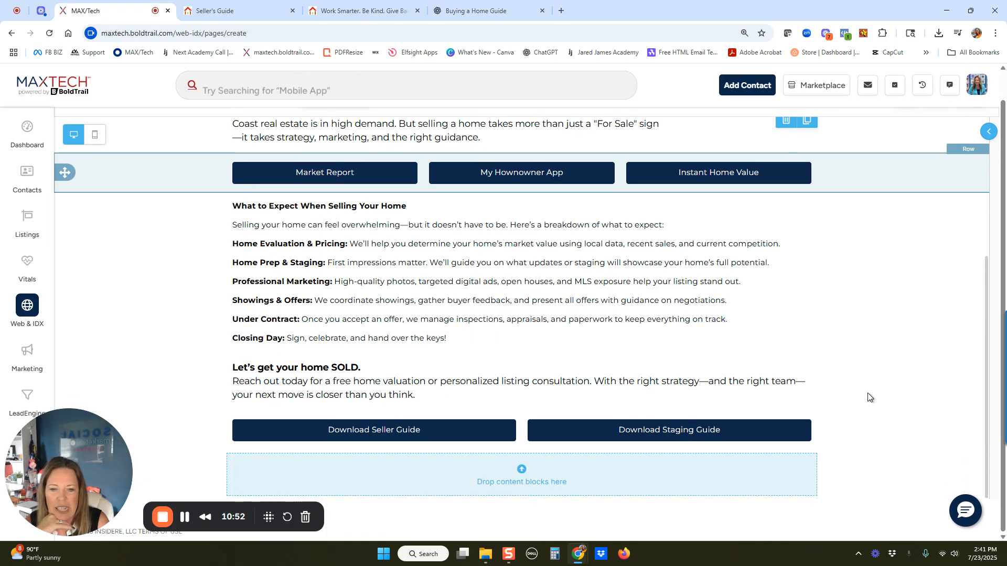
pyautogui.click(983, 137)
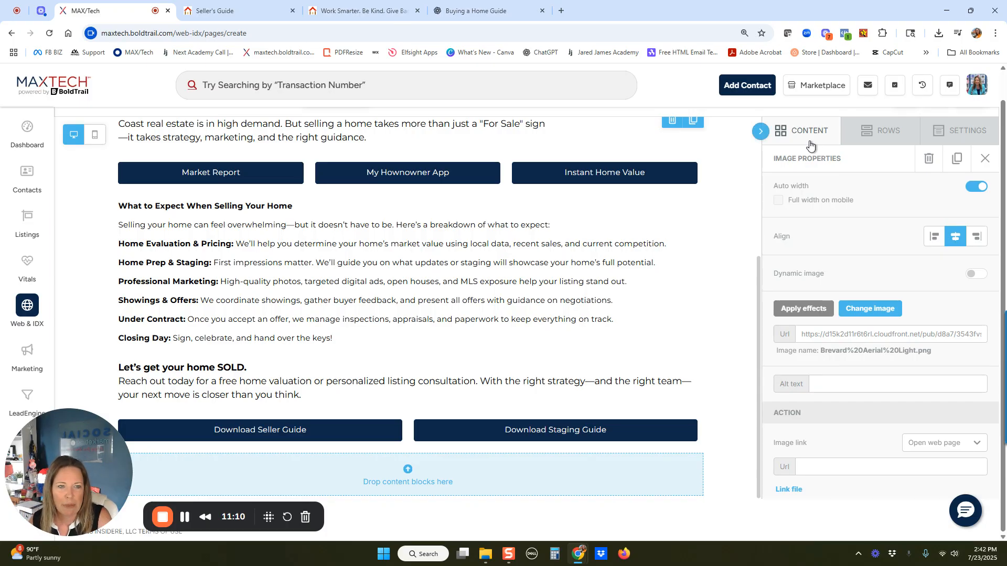
pyautogui.click(810, 141)
pyautogui.scroll(-1, 855, 430)
pyautogui.moveTo(804, 375); pyautogui.dragTo(456, 468)
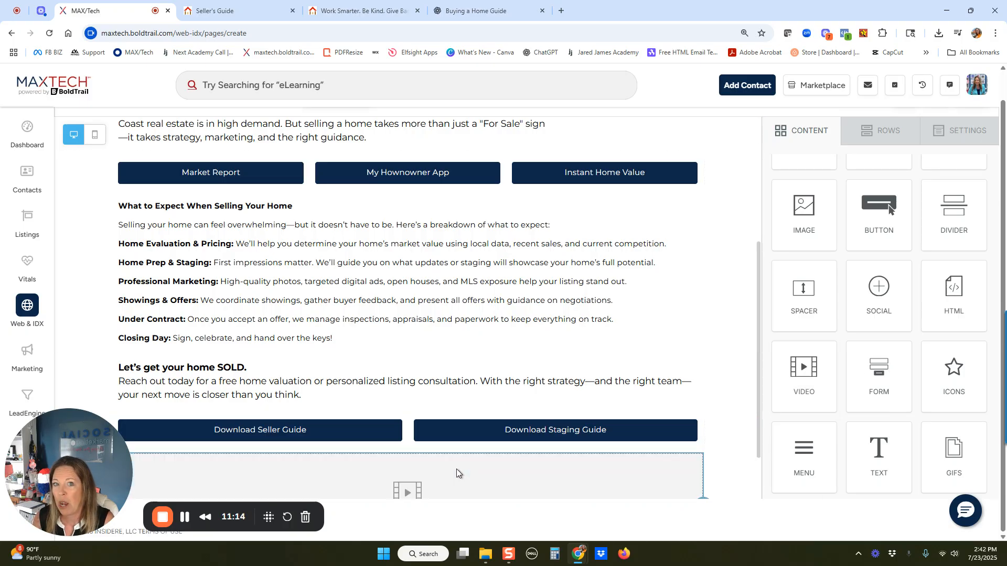
# Step: Embed the YouTube video "RE/MAX TV Commercial 16x9 (:30) - There for You 2025" in the video block, and check it on the page
pyautogui.click(560, 421)
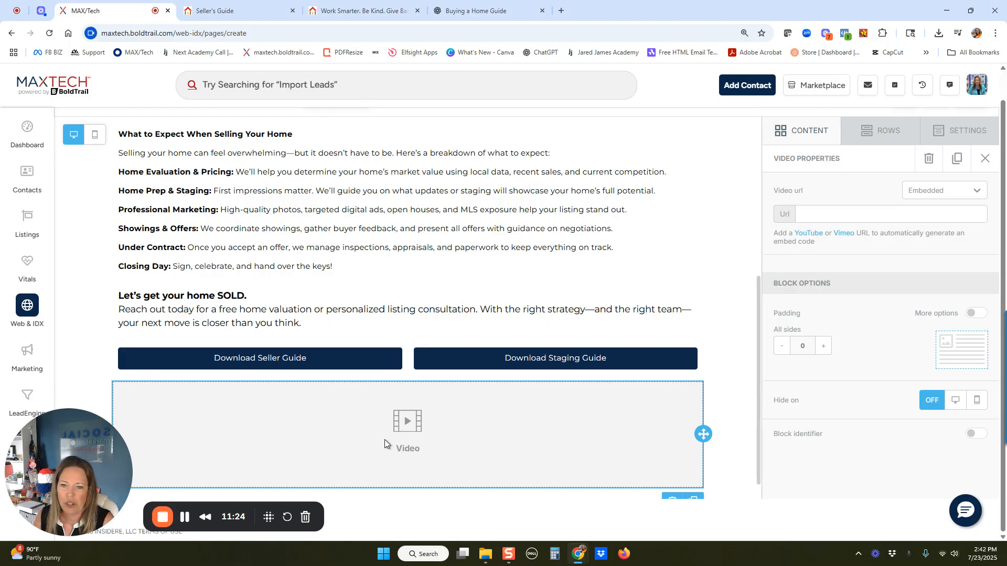
pyautogui.click(819, 215)
pyautogui.hotkey('ctrl', 'v')
pyautogui.click(722, 403)
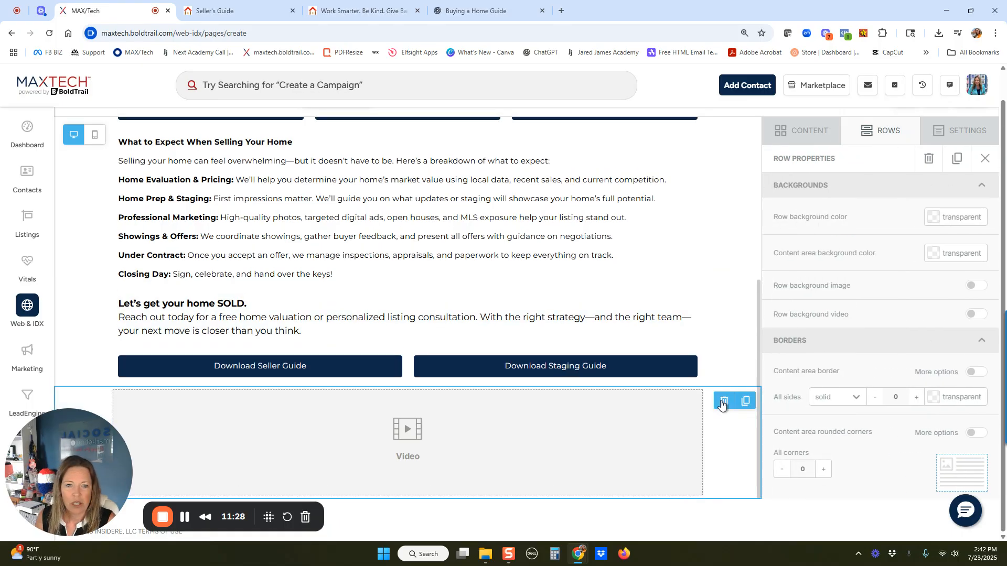
pyautogui.scroll(-3, 572, 382)
pyautogui.scroll(-1, 572, 381)
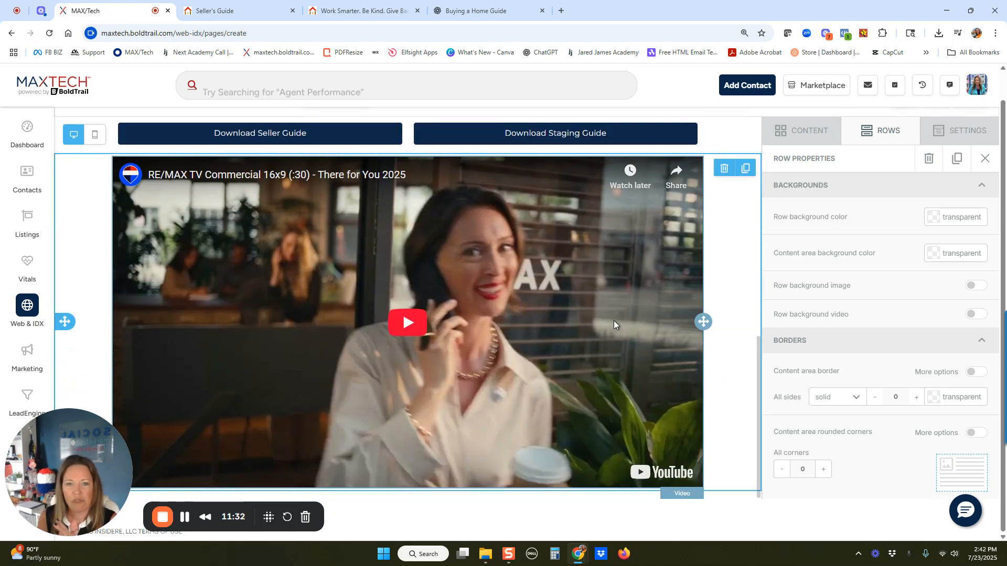
pyautogui.click(836, 129)
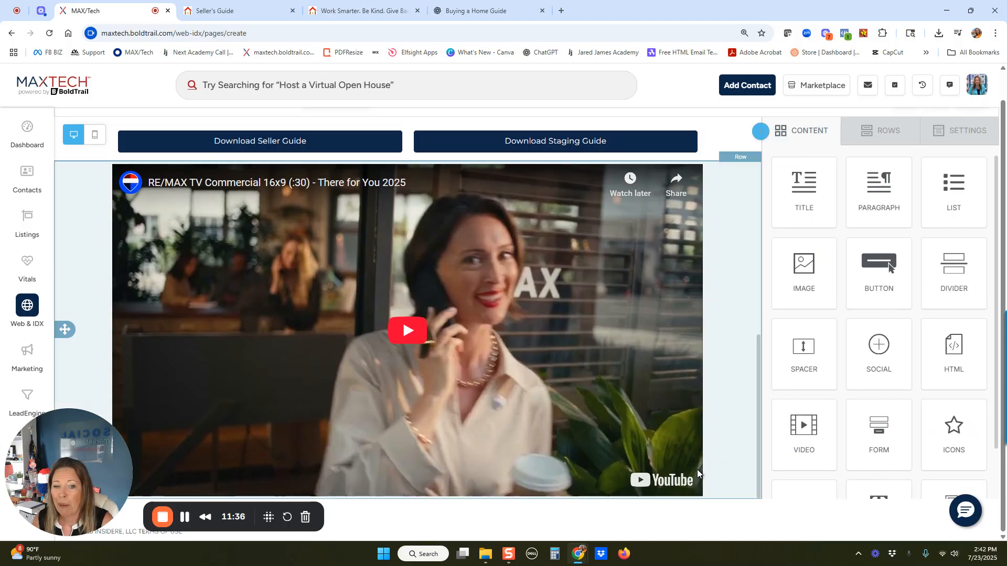
# Step: Add a spacer block below the embedded video and delete the empty row beneath the page title
pyautogui.moveTo(801, 330); pyautogui.dragTo(373, 502)
pyautogui.scroll(-1, 530, 472)
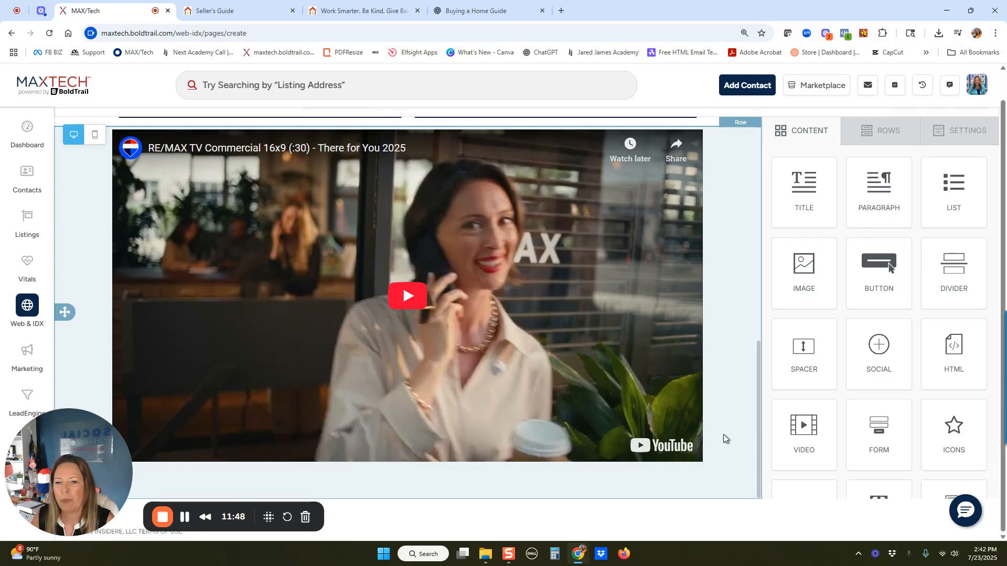
pyautogui.scroll(10, 603, 265)
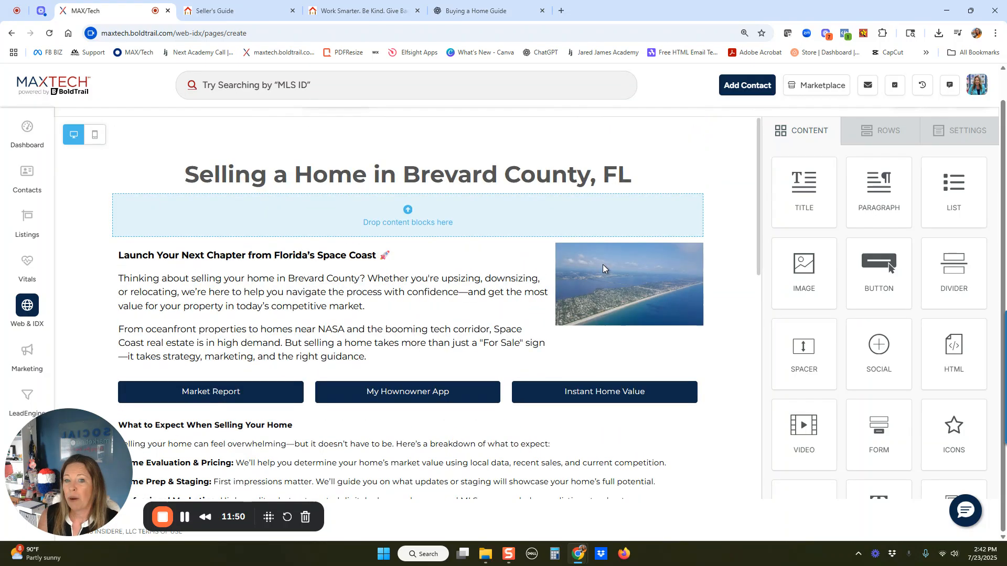
pyautogui.click(697, 222)
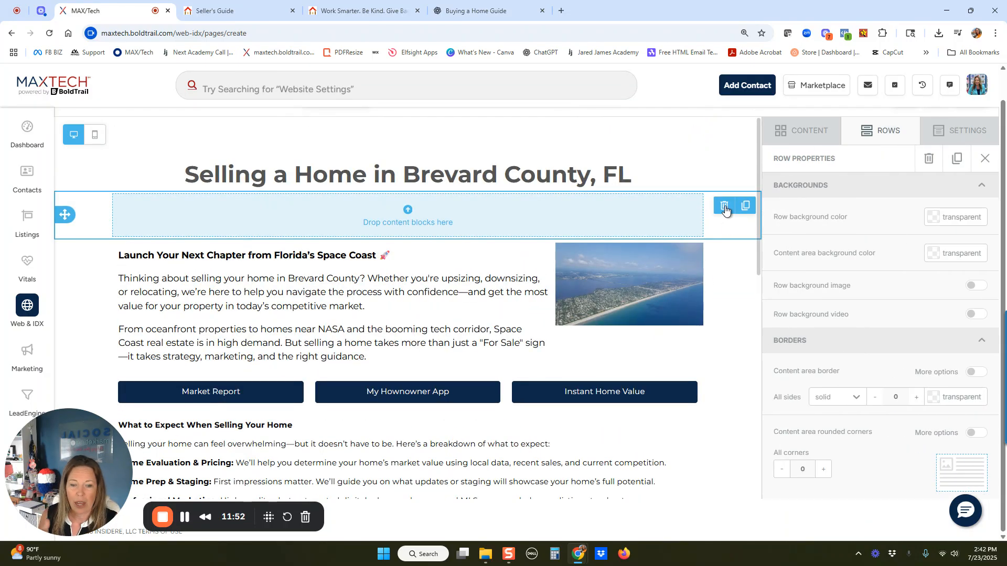
pyautogui.click(724, 207)
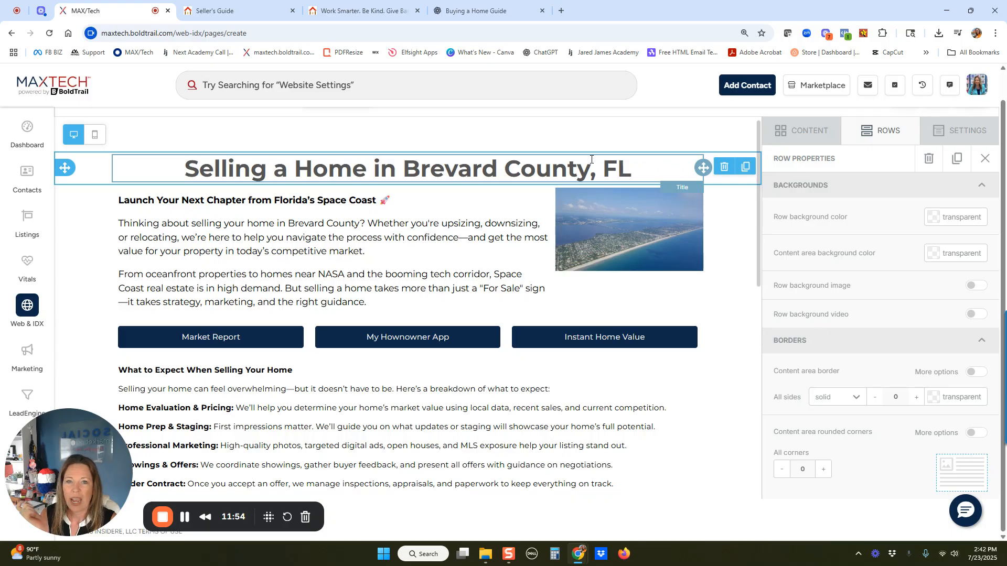
# Step: Replace the picture beside the intro paragraph with "Palm Bay.jpg" from the file manager
pyautogui.click(673, 253)
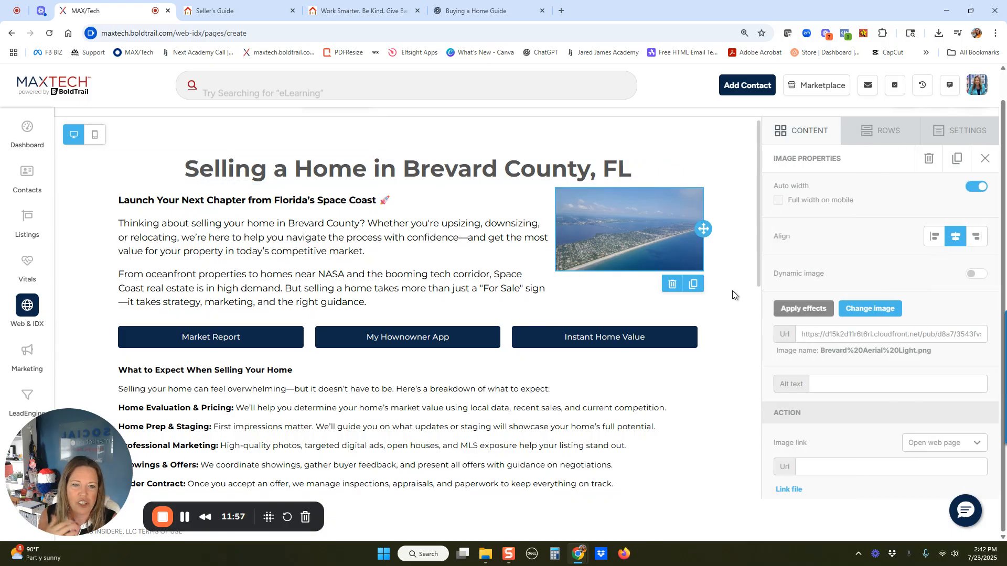
pyautogui.click(885, 309)
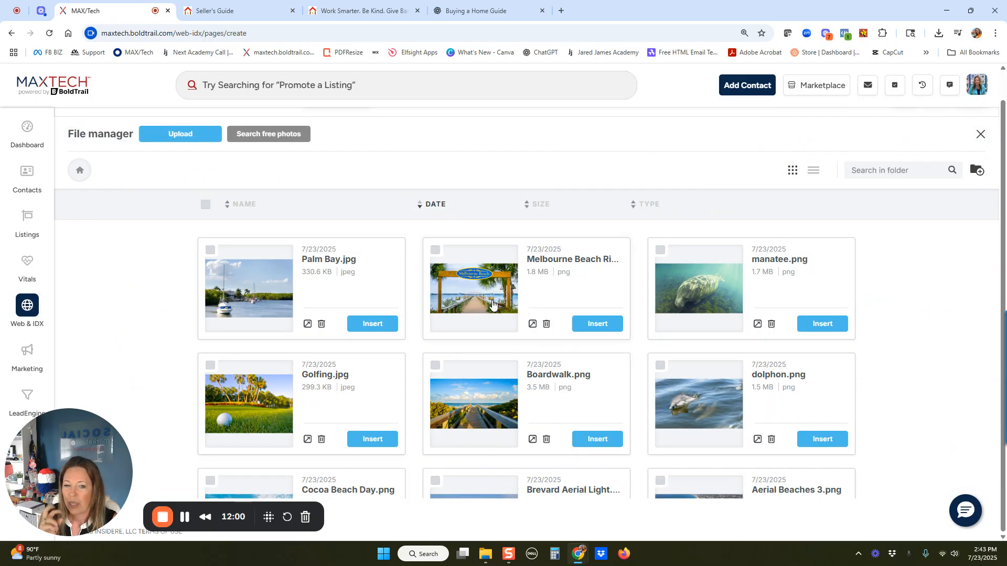
pyautogui.click(379, 326)
pyautogui.click(251, 273)
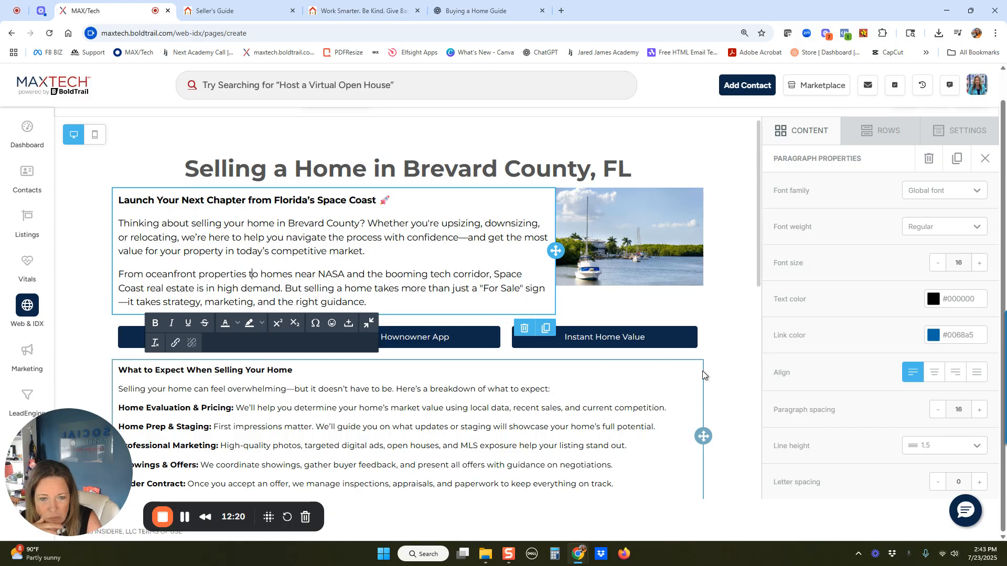
# Step: Correct the misspelled label of the middle resource button so it reads "My Homeowner App"
pyautogui.click(700, 368)
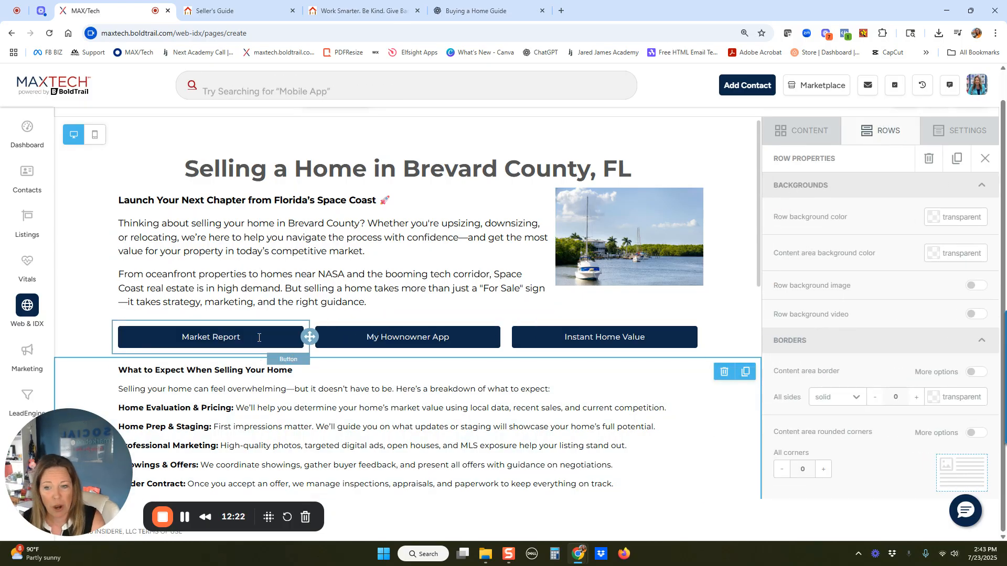
pyautogui.click(288, 351)
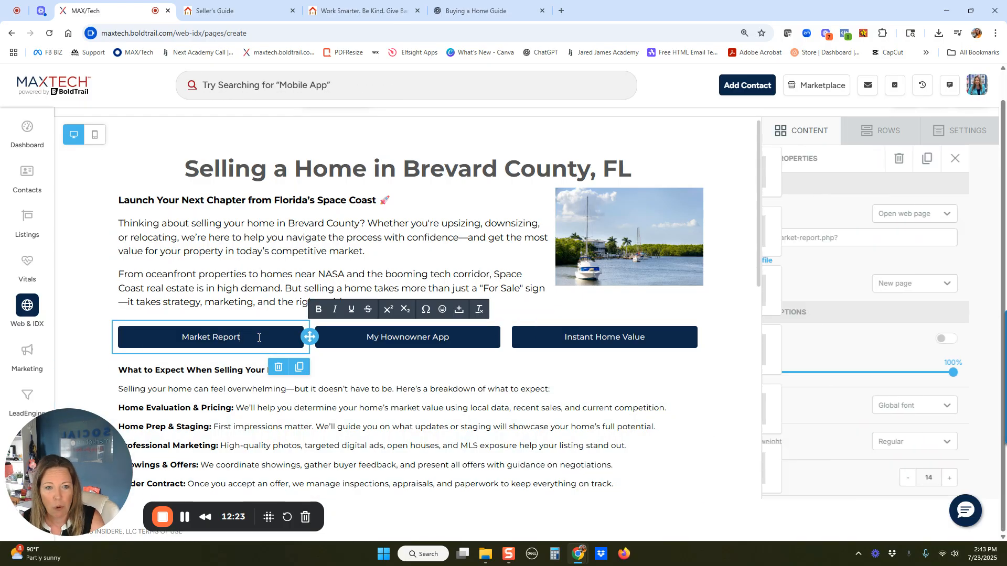
pyautogui.click(397, 339)
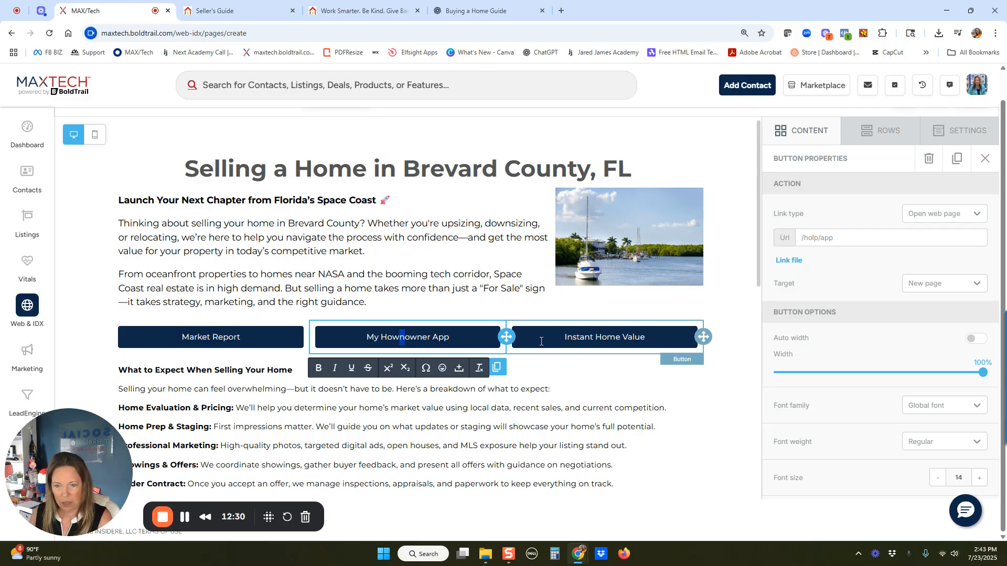
pyautogui.write('me')
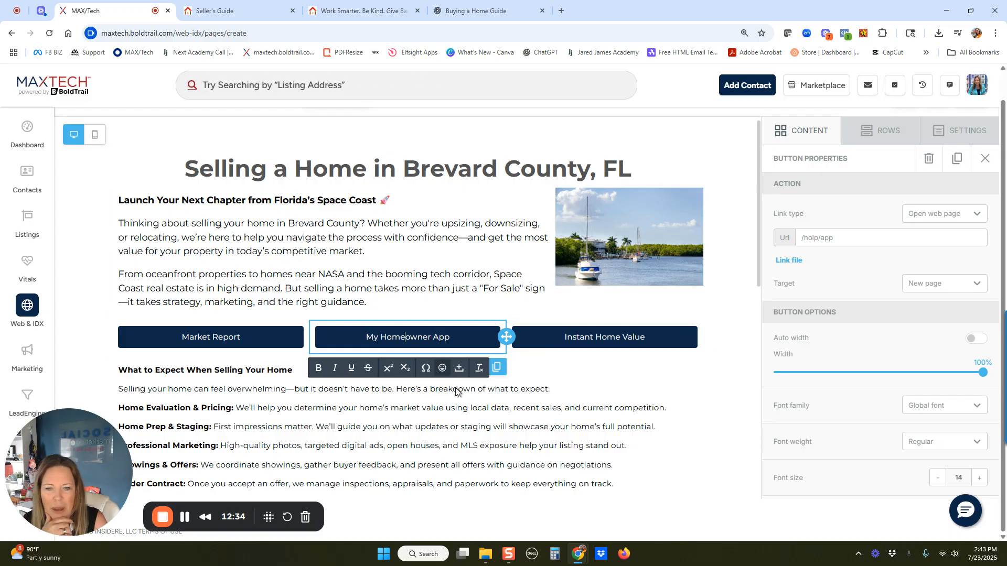
pyautogui.click(739, 383)
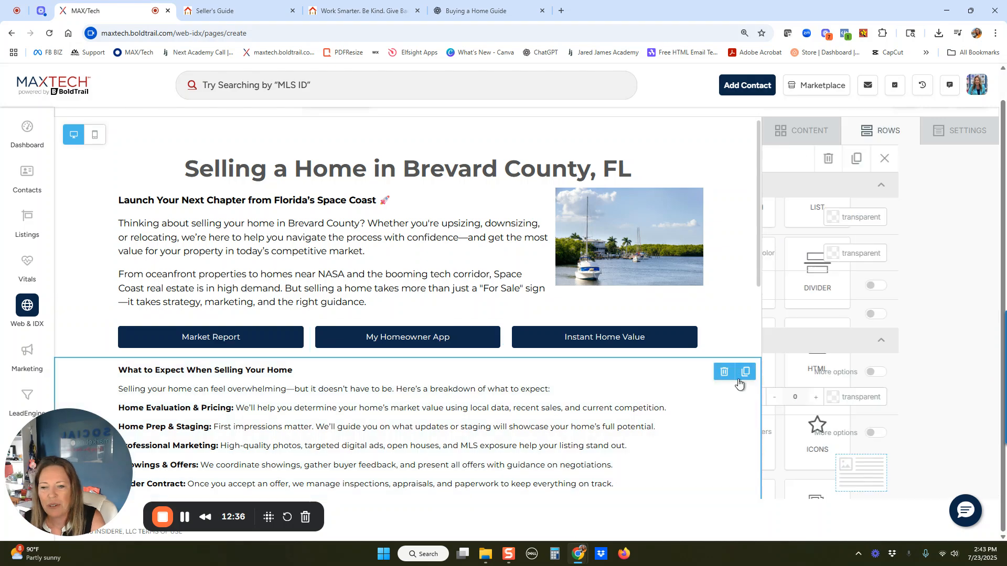
# Step: Review the Sellers page layout down to the video, then save and publish the page
pyautogui.scroll(-5, 632, 373)
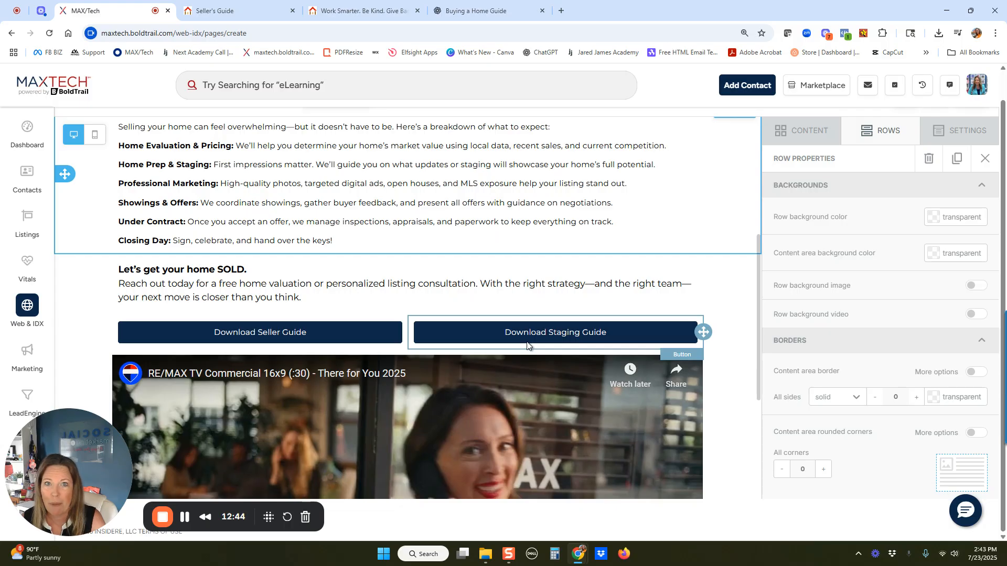
pyautogui.scroll(-4, 527, 346)
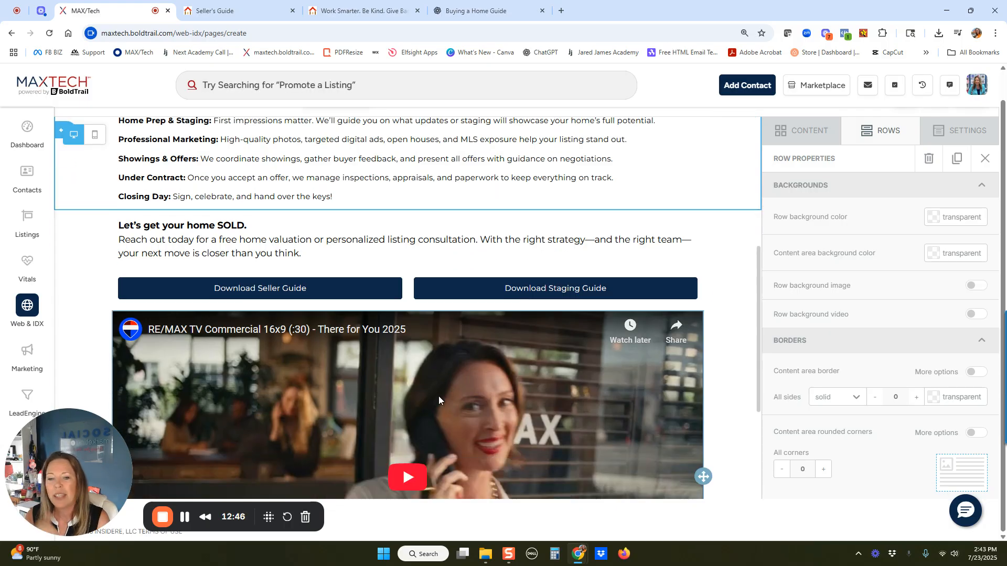
pyautogui.scroll(9, 527, 359)
pyautogui.scroll(2, 527, 362)
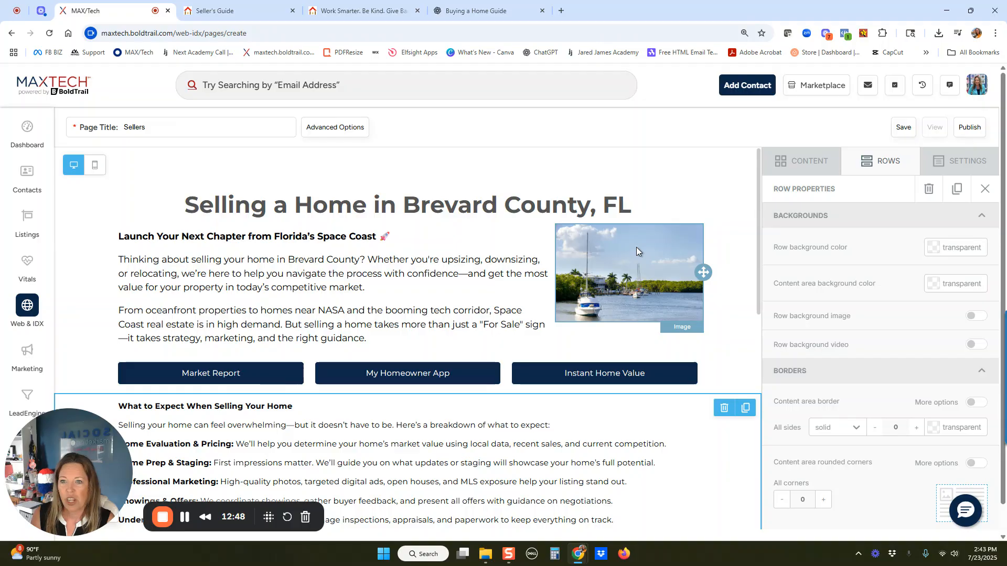
pyautogui.click(909, 134)
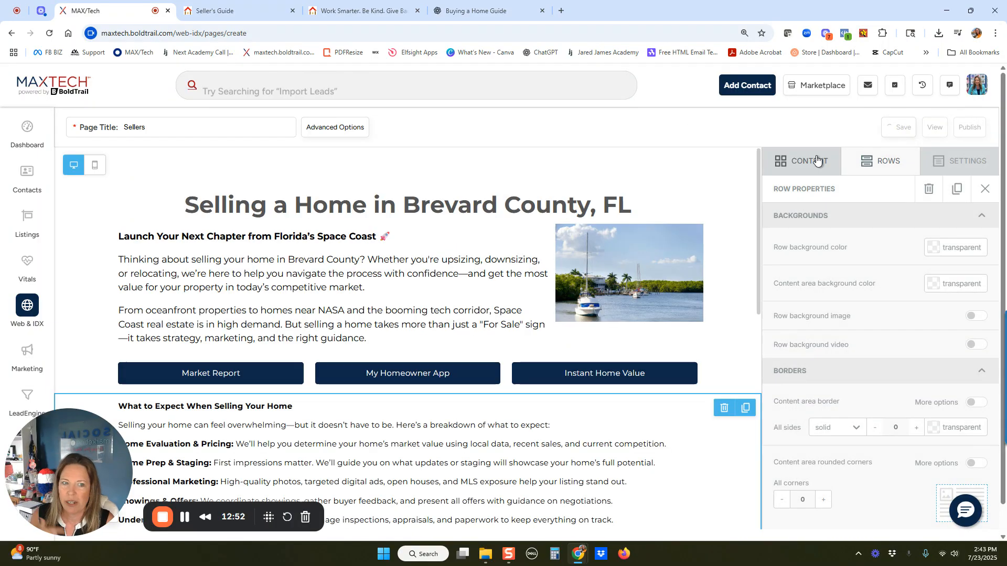
pyautogui.click(965, 130)
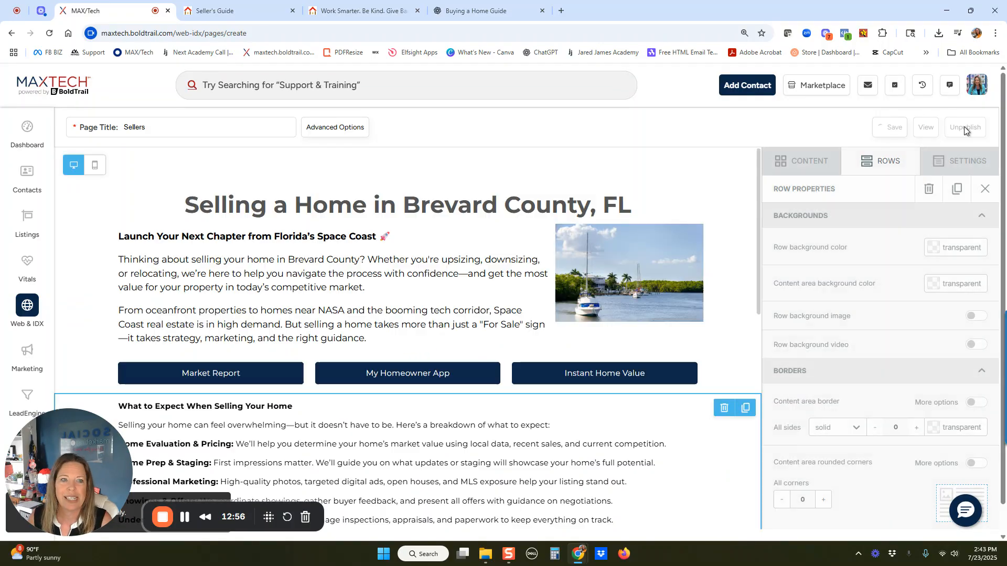
# Step: Examine the live website's navigation menu on the open Seller's Guide page and the homepage
pyautogui.click(209, 17)
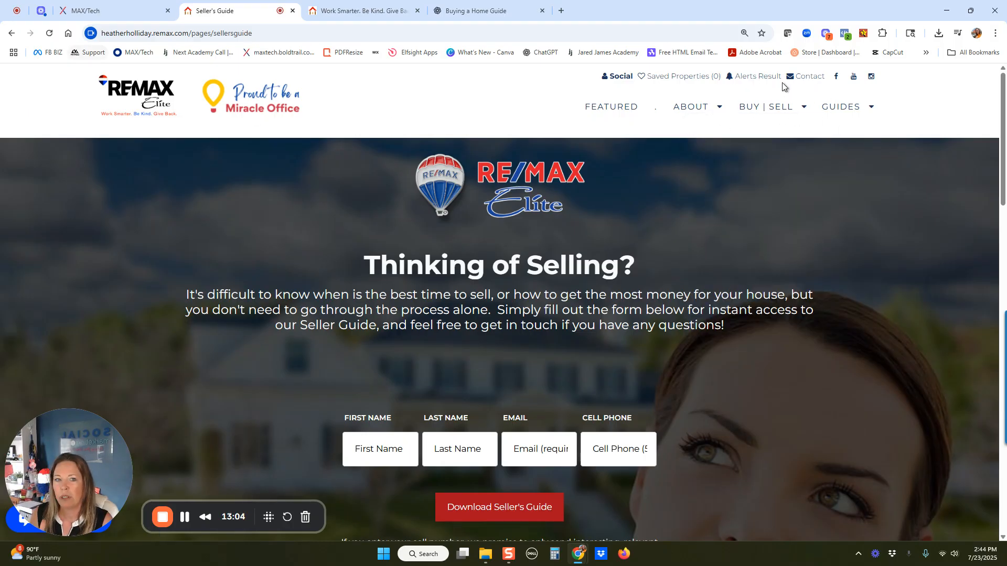
pyautogui.moveTo(787, 107)
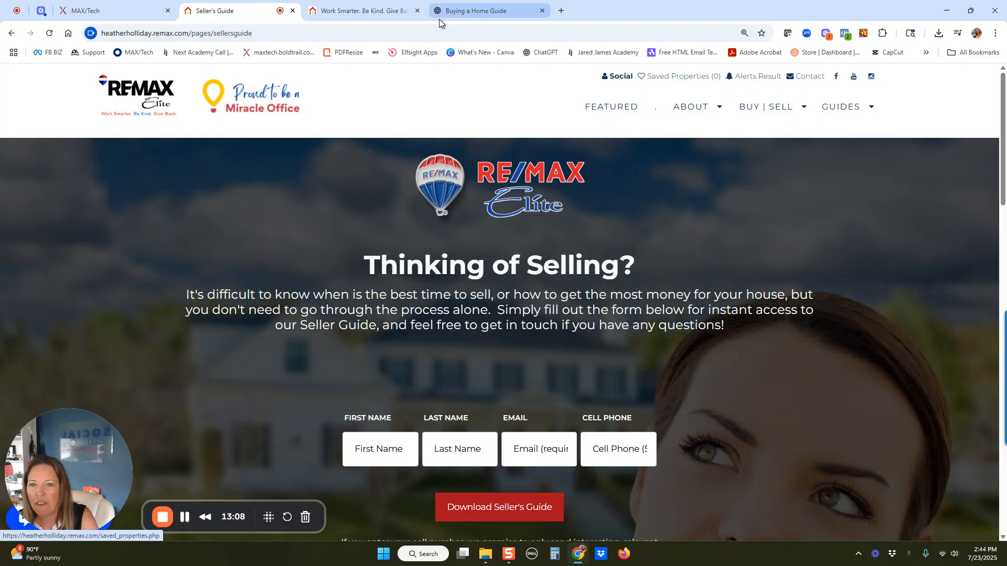
pyautogui.click(362, 11)
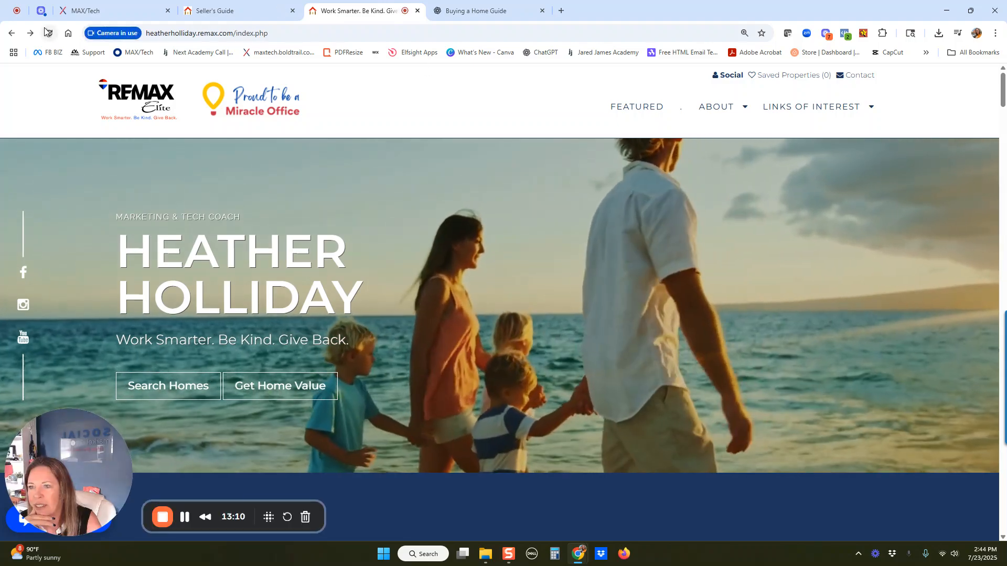
# Step: Return to the page editor, view the published Sellers page and review it from the title to the footer
pyautogui.click(97, 12)
pyautogui.click(928, 127)
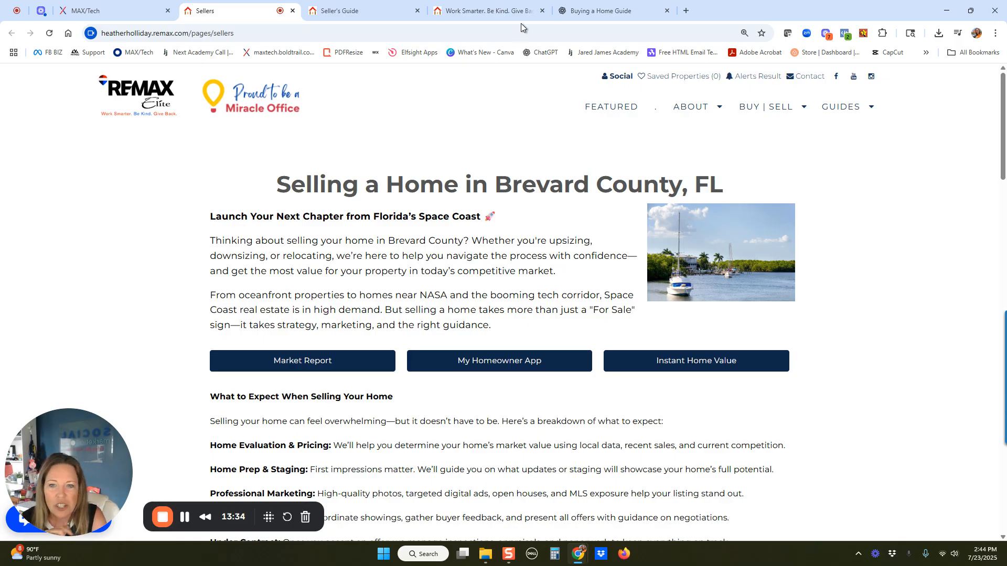
pyautogui.scroll(-1, 308, 206)
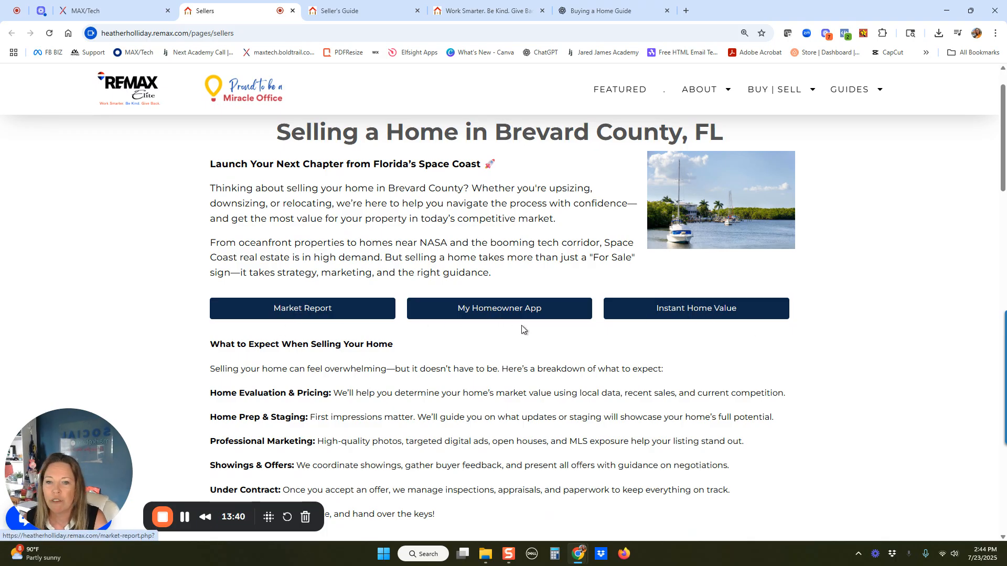
pyautogui.scroll(-4, 781, 346)
pyautogui.scroll(-3, 577, 325)
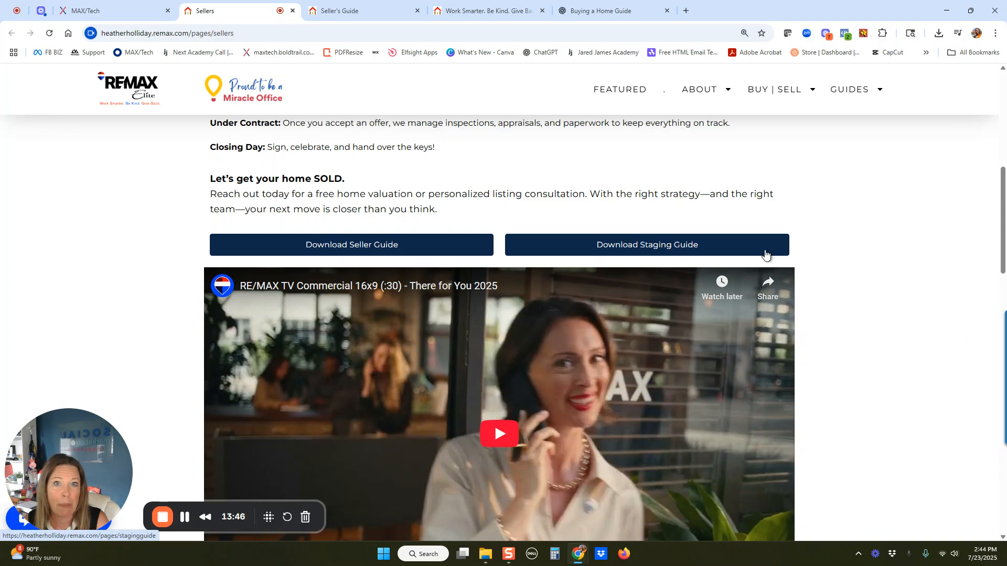
pyautogui.scroll(-5, 765, 254)
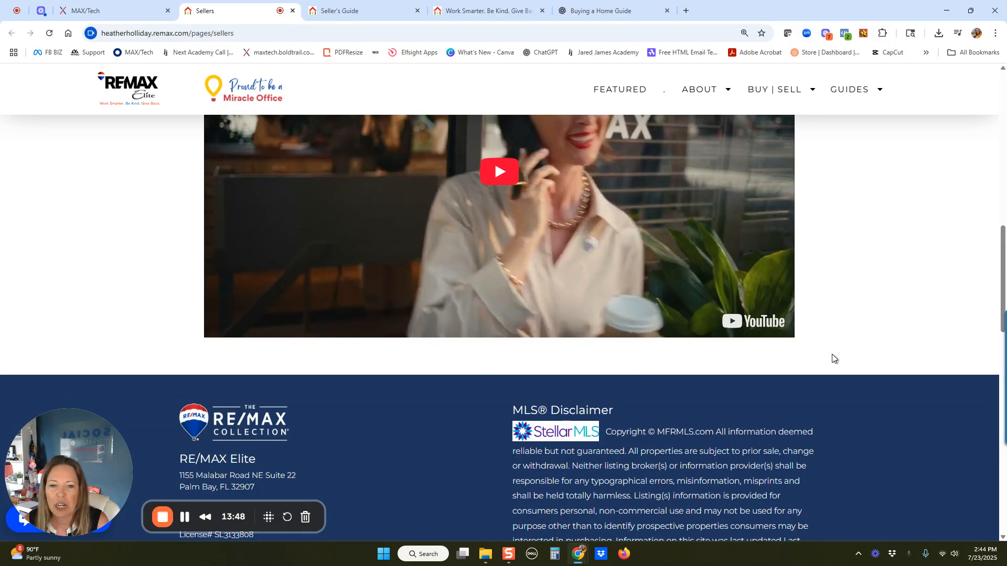
pyautogui.scroll(13, 831, 354)
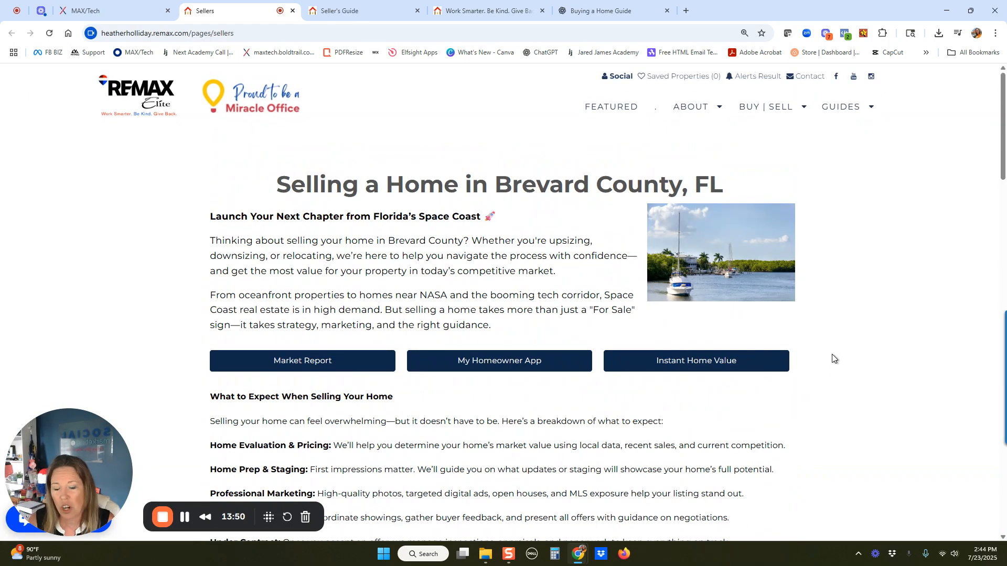